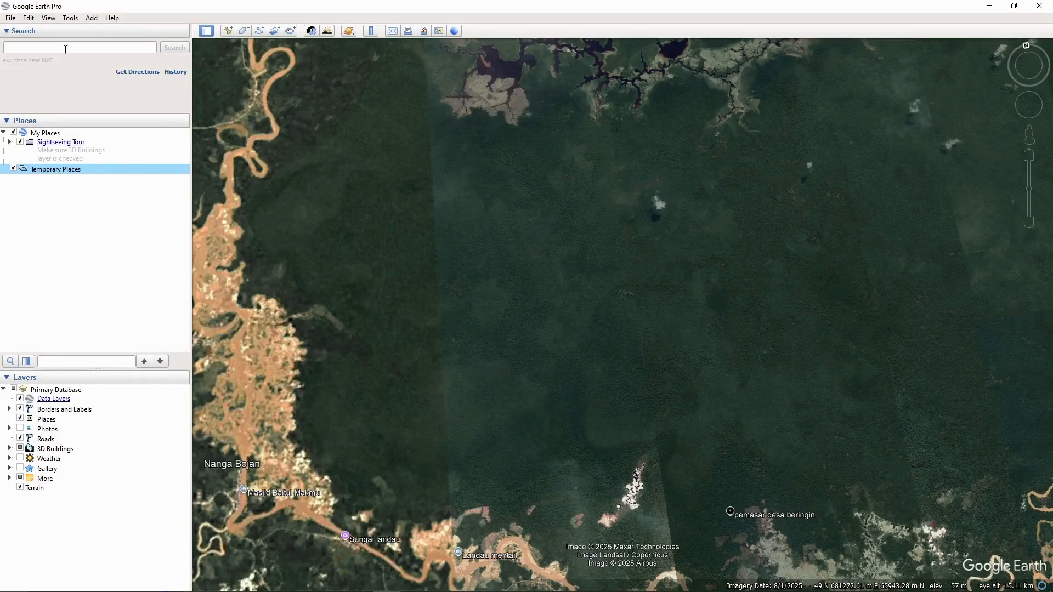
Apply Universal Transverse Mercator as the coordinate display format in the program options.
click(73, 20)
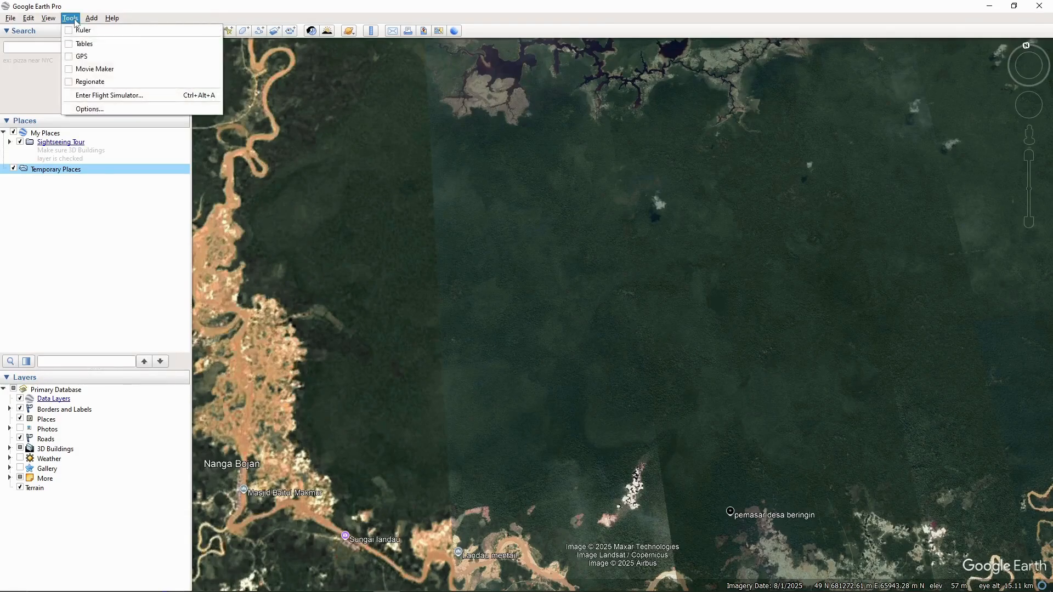
click(88, 109)
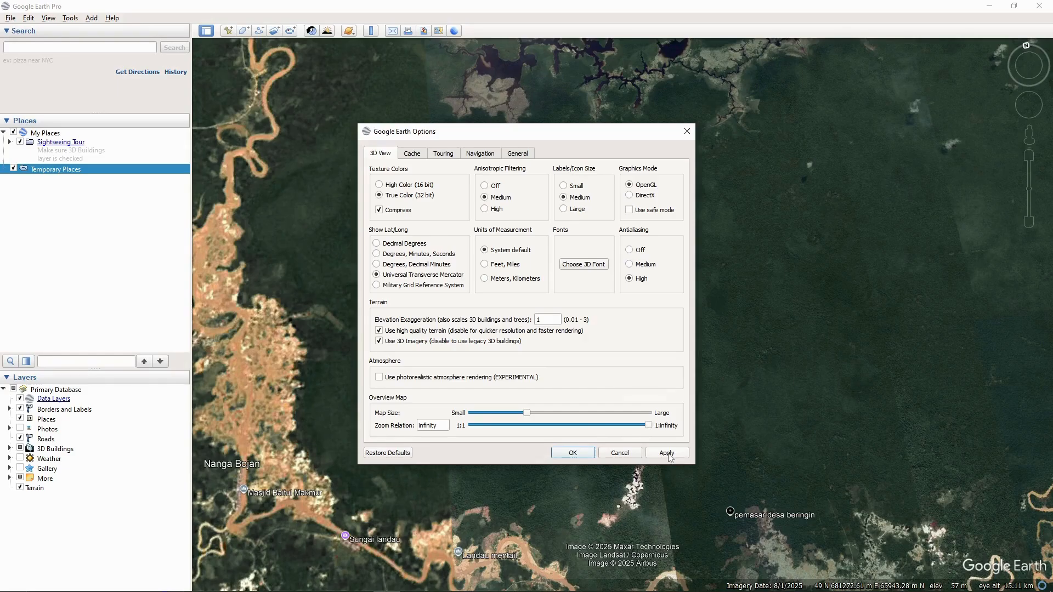
click(582, 453)
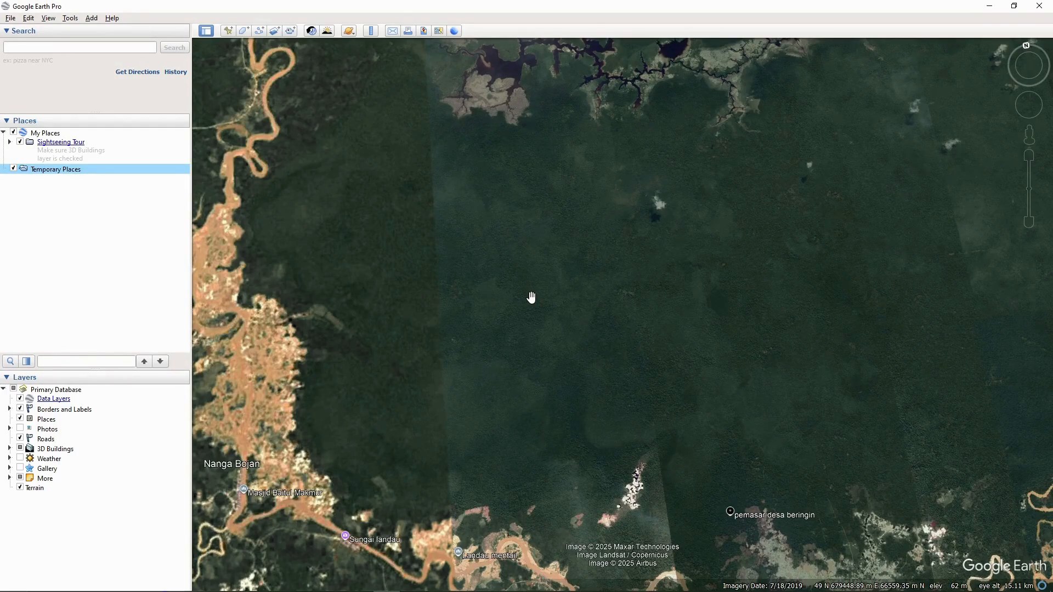
Measure a roughly horizontal line about 4.02 km long across the forest south of the dark lakes and save it as Line Measure.
scroll(517, 258, down, 5)
scroll(505, 273, down, 5)
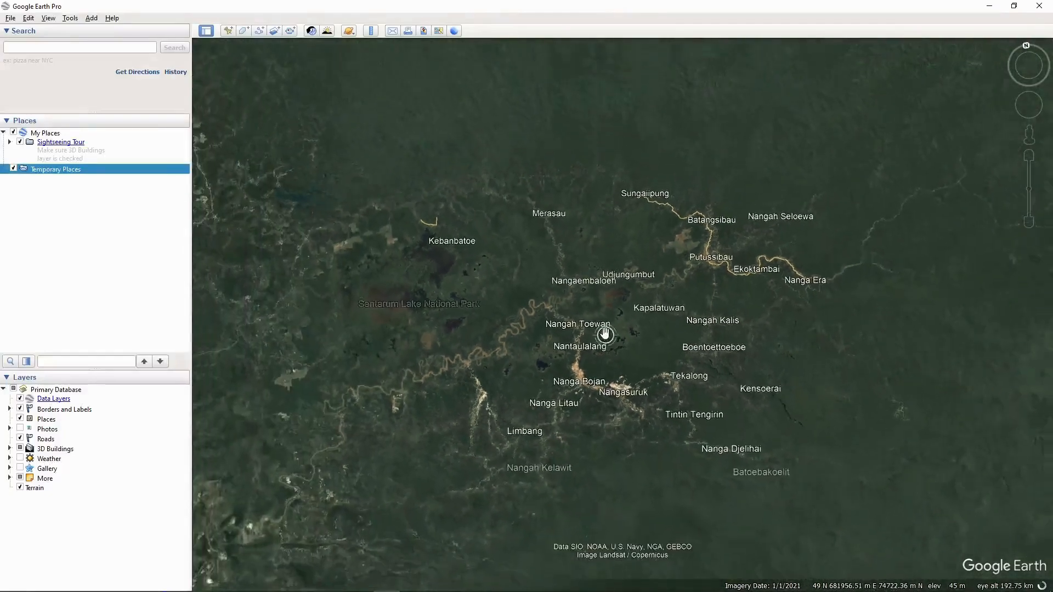
scroll(607, 343, up, 5)
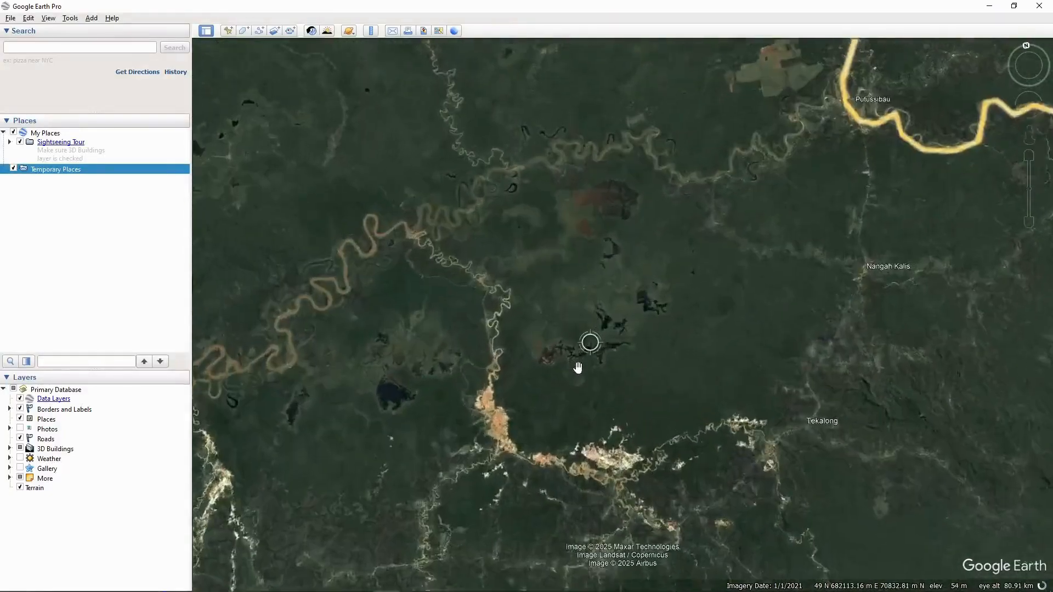
scroll(553, 348, down, 3)
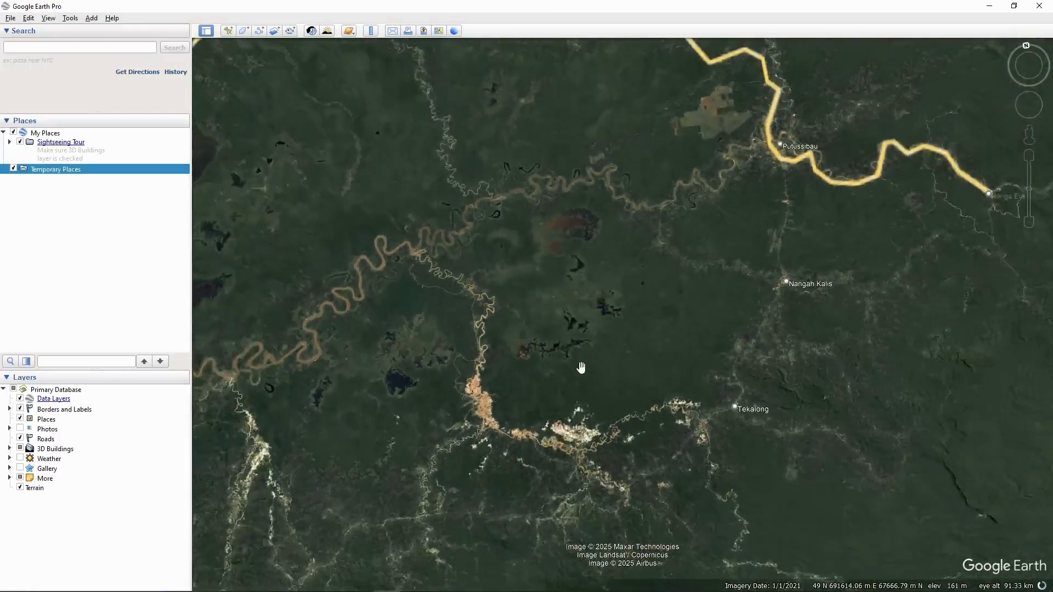
scroll(581, 367, up, 5)
scroll(551, 423, up, 2)
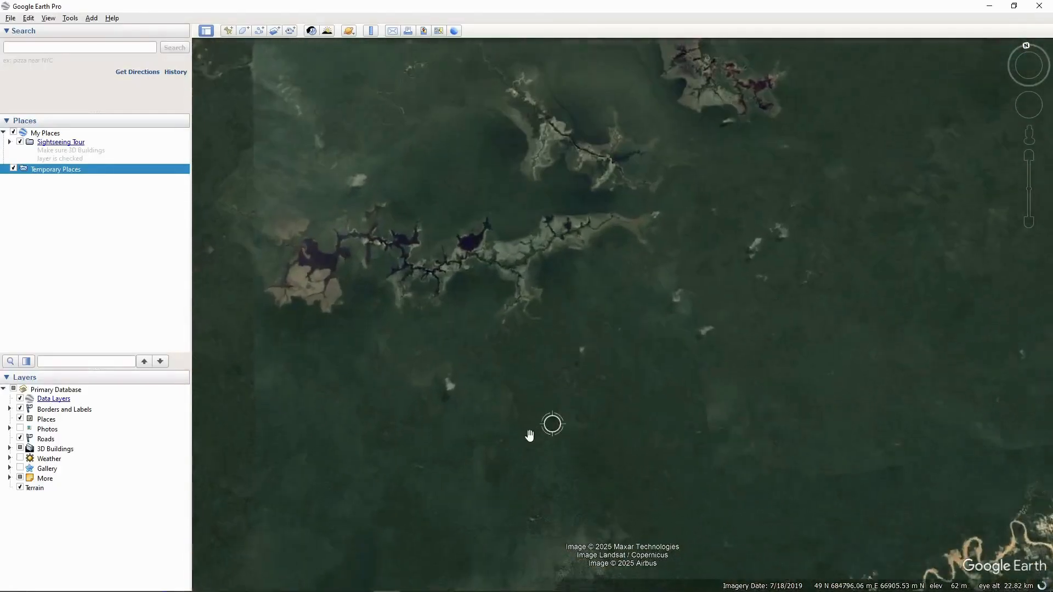
scroll(561, 391, down, 2)
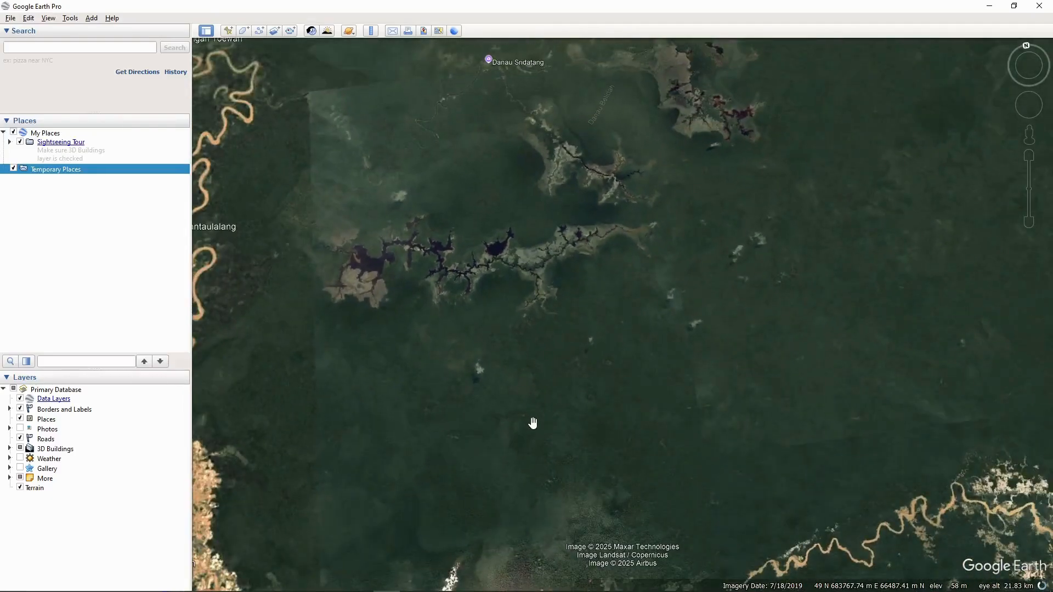
drag(529, 414, 564, 362)
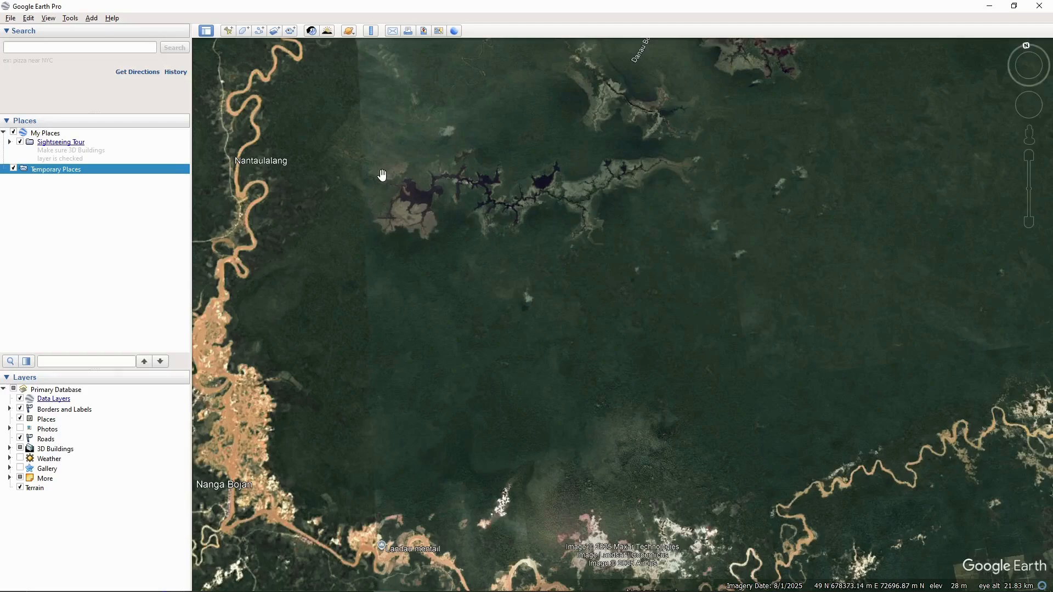
click(372, 32)
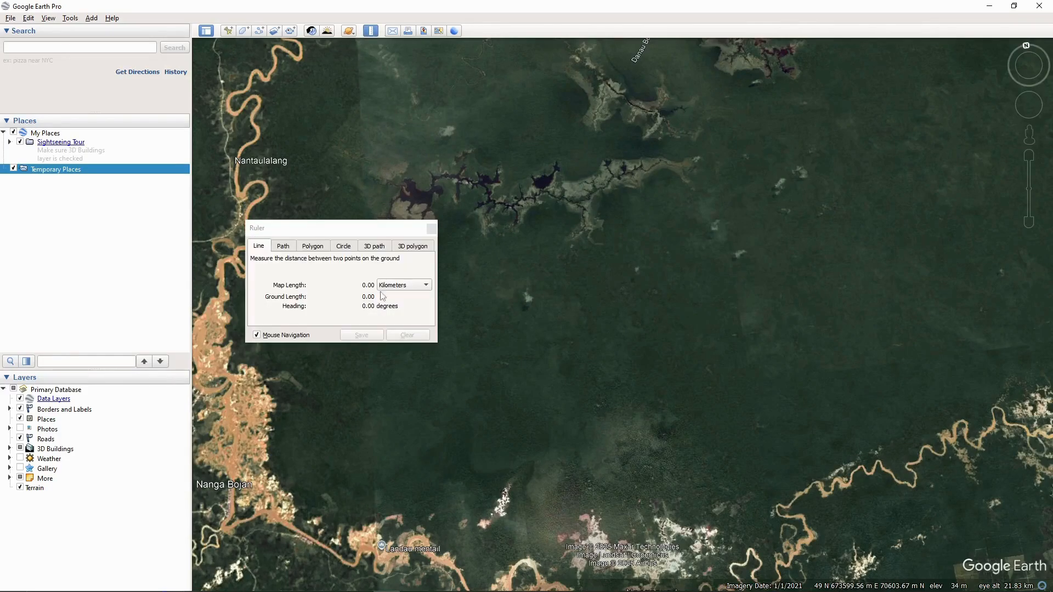
click(491, 331)
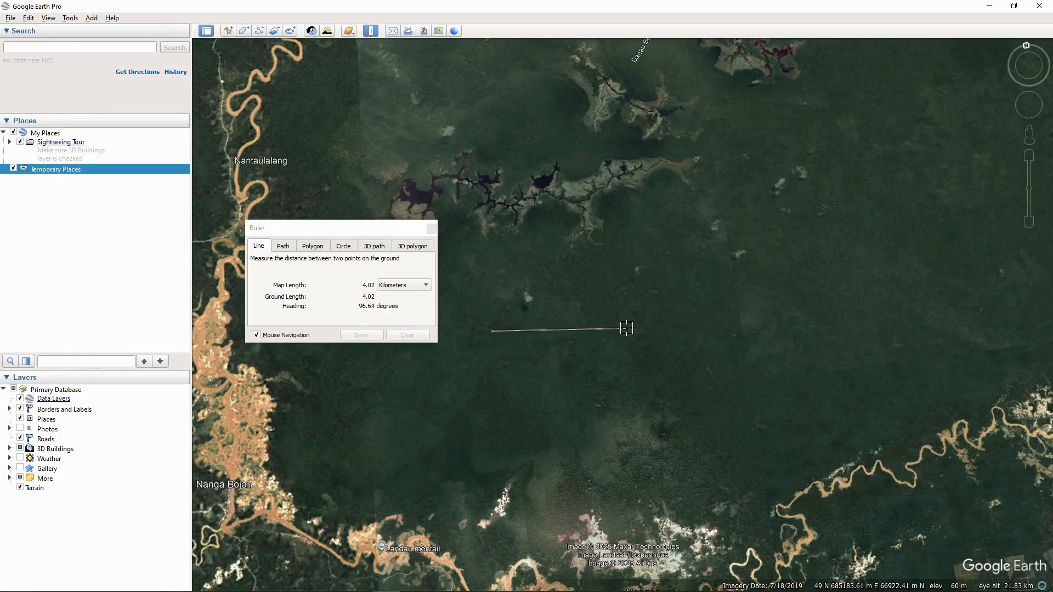
click(626, 328)
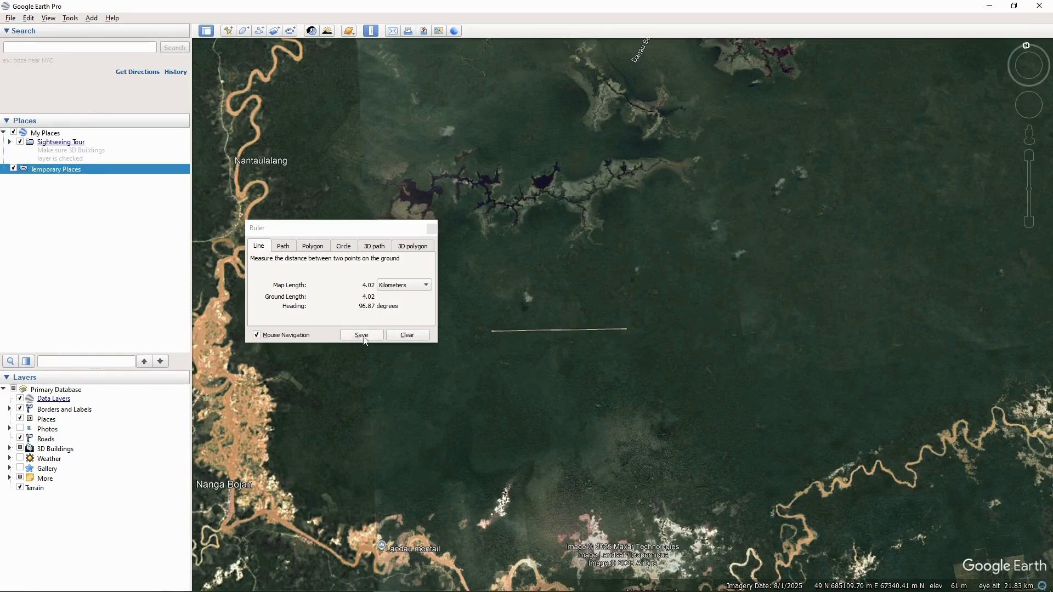
click(365, 336)
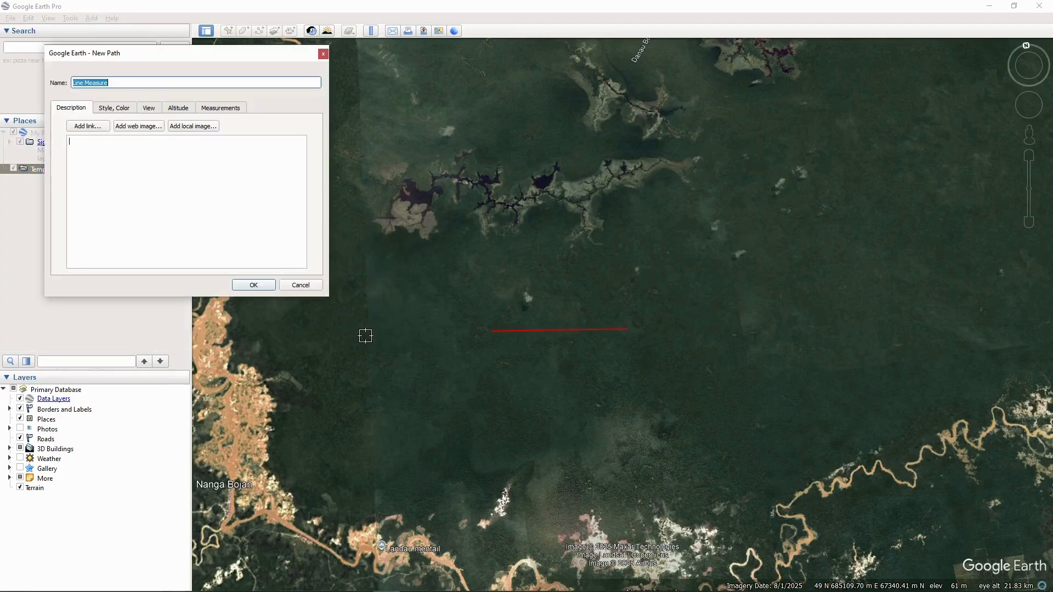
click(261, 290)
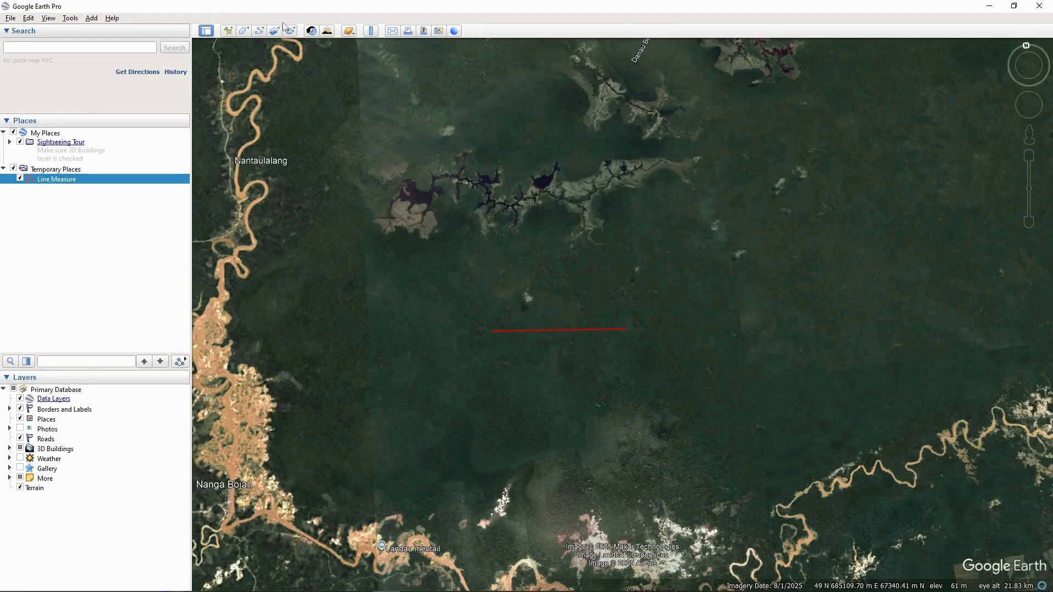
Create a path named Contour, densely covering the area around the measured line with freehand back-and-forth strokes.
click(260, 31)
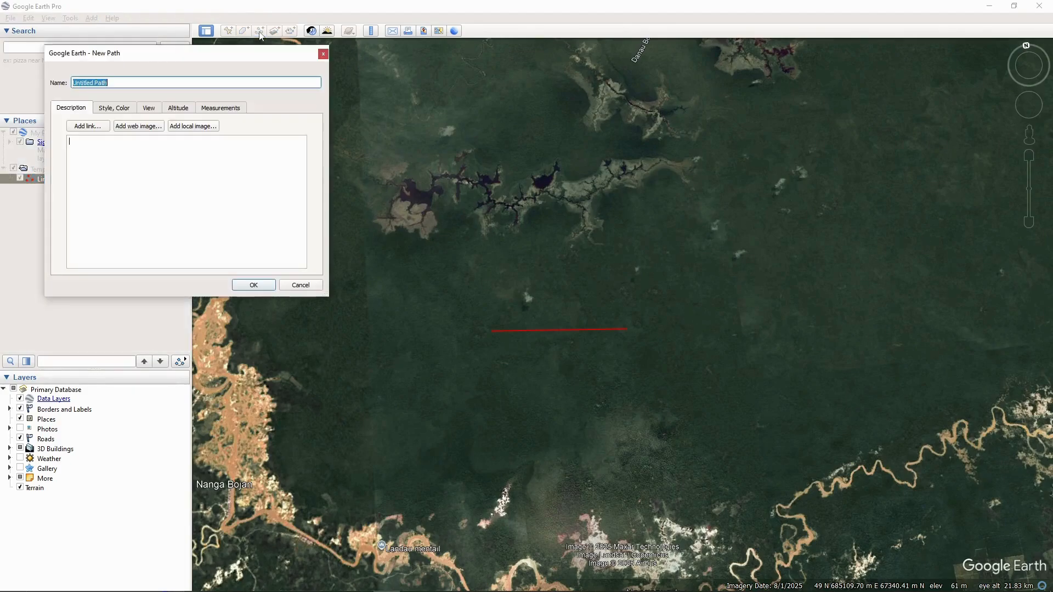
key(BackSpace)
text(Contour)
click(493, 304)
click(502, 305)
mouse_move(510, 306)
mouse_down()
mouse_move(627, 313)
mouse_move(573, 329)
mouse_move(625, 326)
mouse_move(502, 336)
mouse_move(621, 338)
mouse_up()
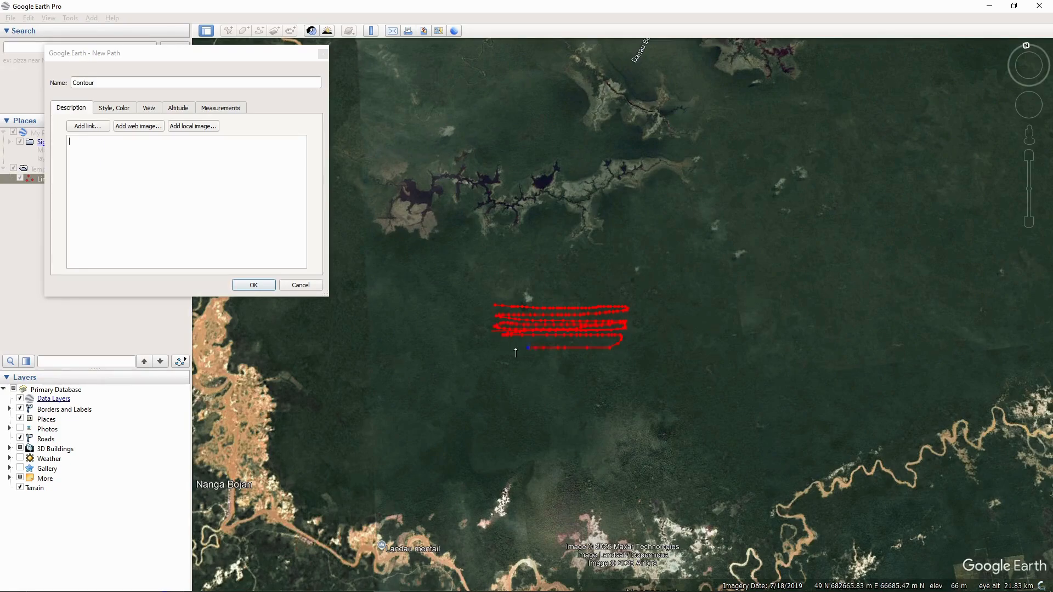
drag(495, 347, 572, 357)
drag(503, 364, 581, 377)
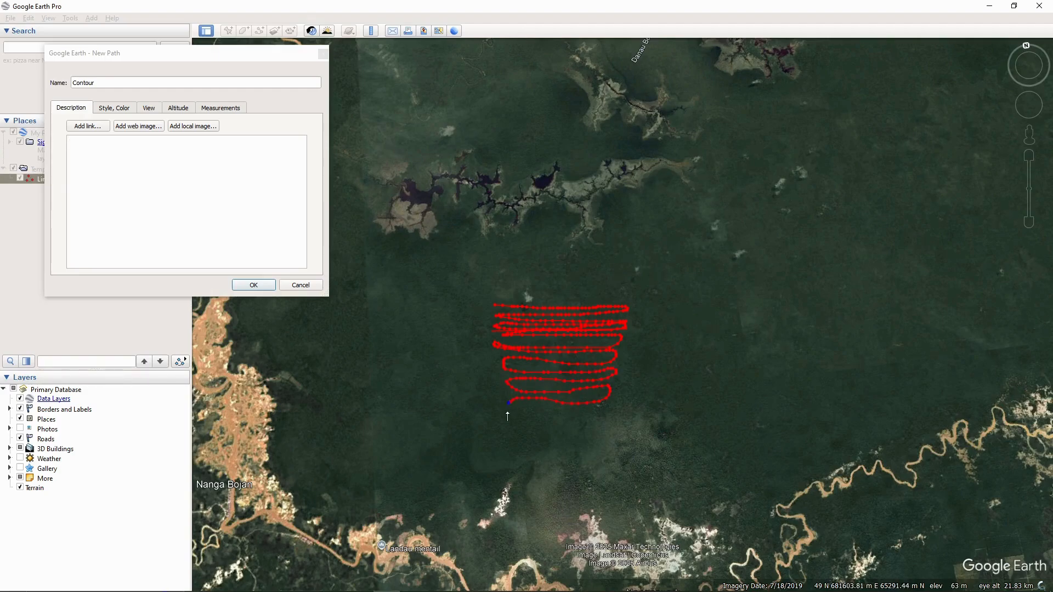
drag(588, 416, 513, 415)
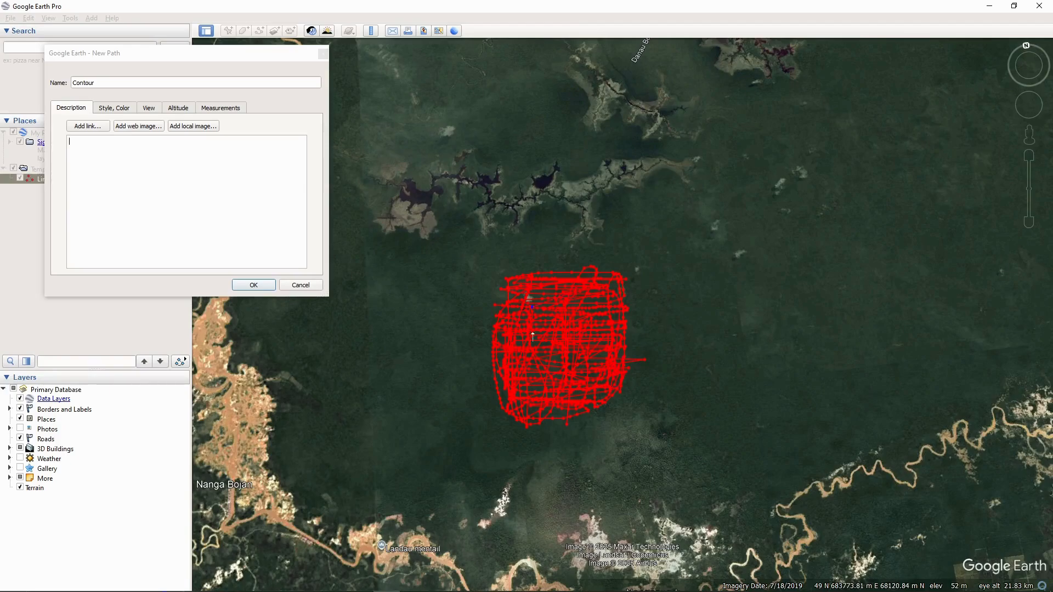
click(253, 285)
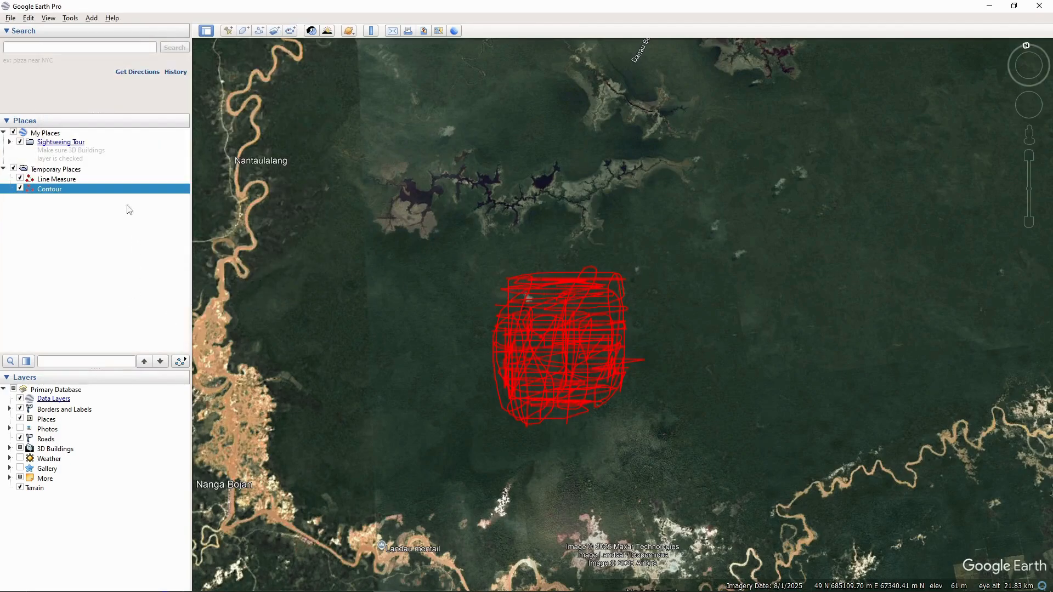
Save the Contour path as the KML file Contour in the Teknik Jalan Raya folder, replacing the existing file.
right_click(66, 193)
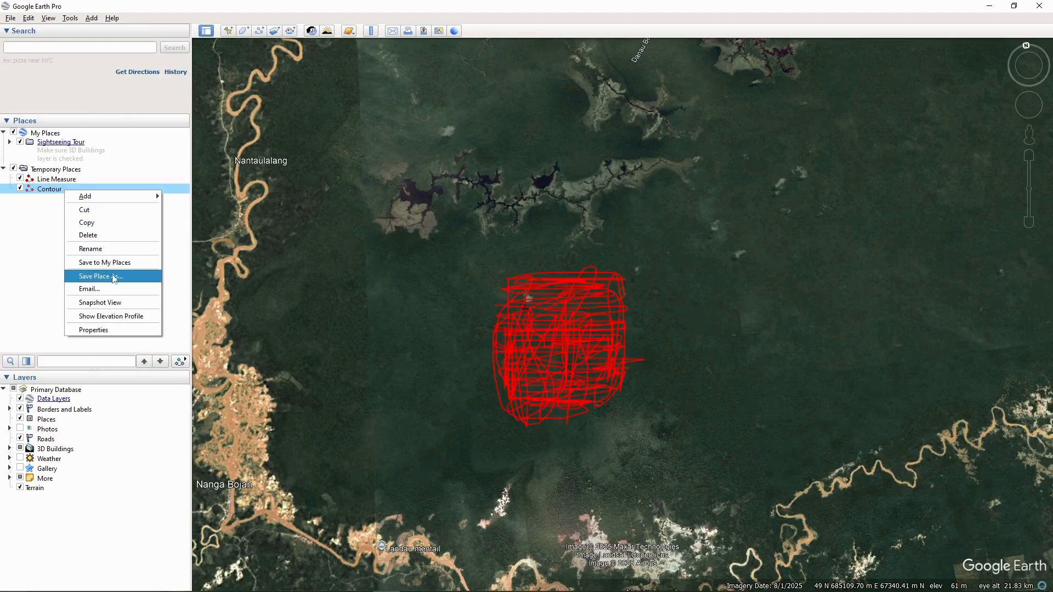
click(104, 276)
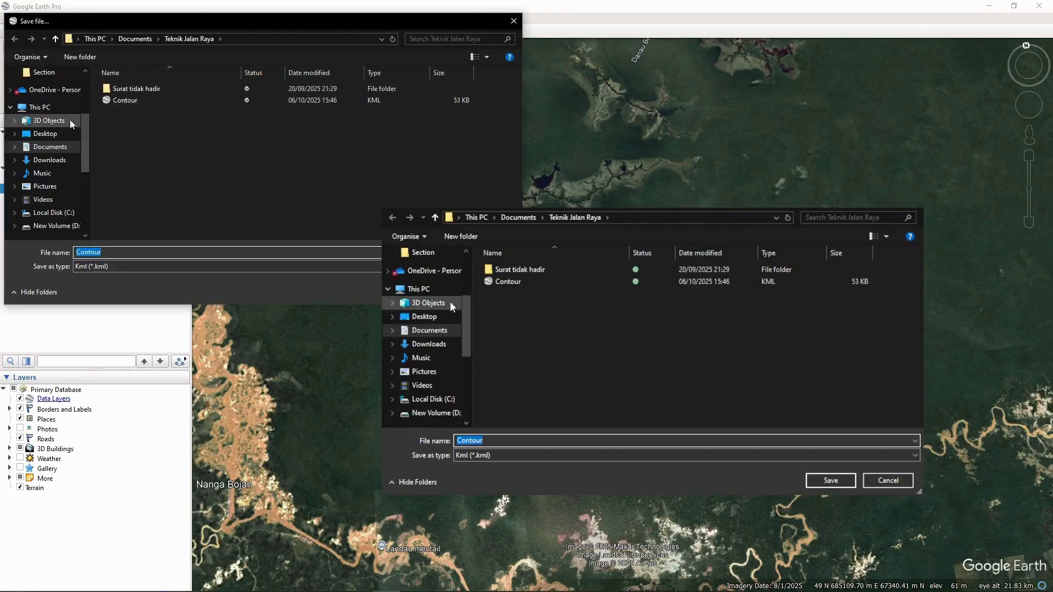
click(839, 483)
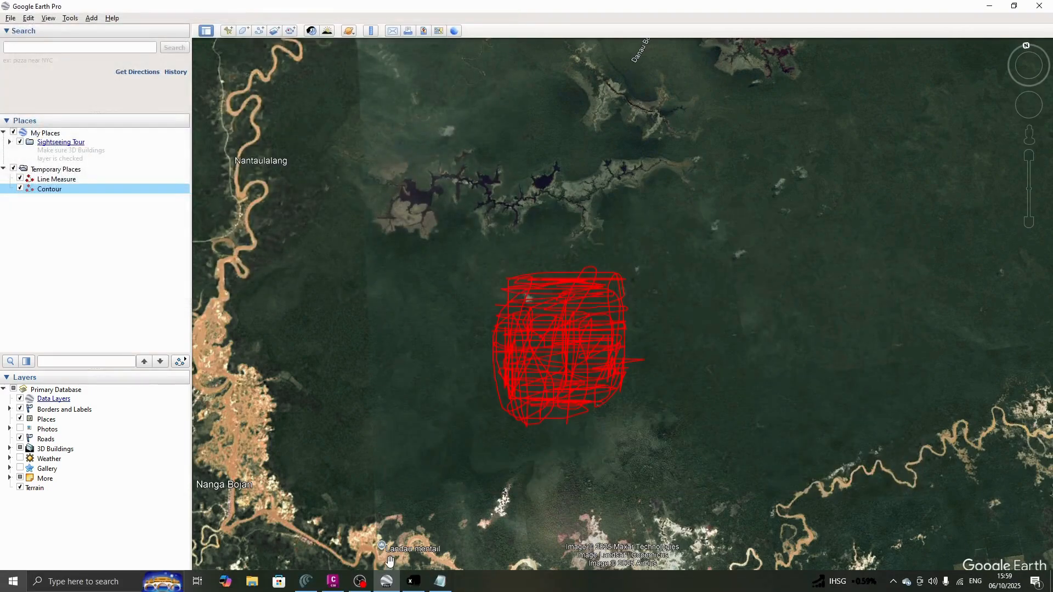
Switch to GPS Visualizer in the browser and load Contour.kml from Documents, Teknik Jalan Raya, into its plain-text converter.
click(308, 581)
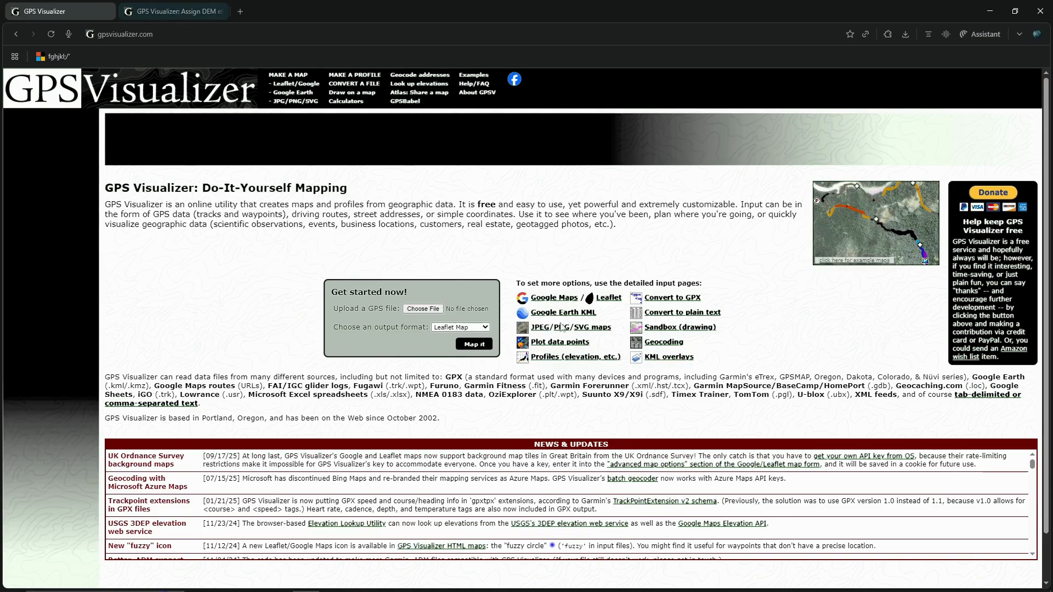
click(688, 319)
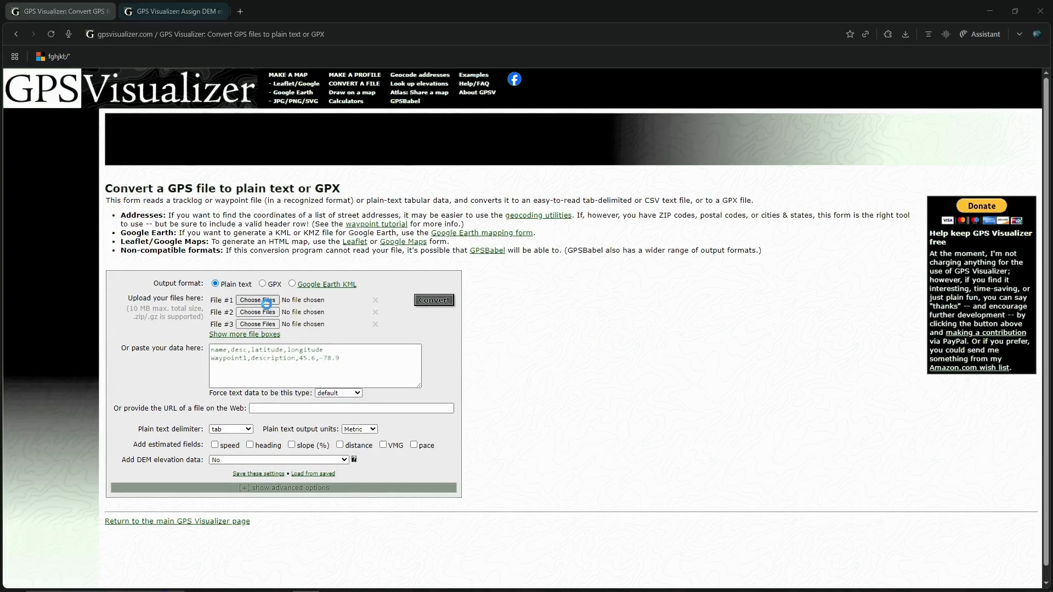
click(257, 312)
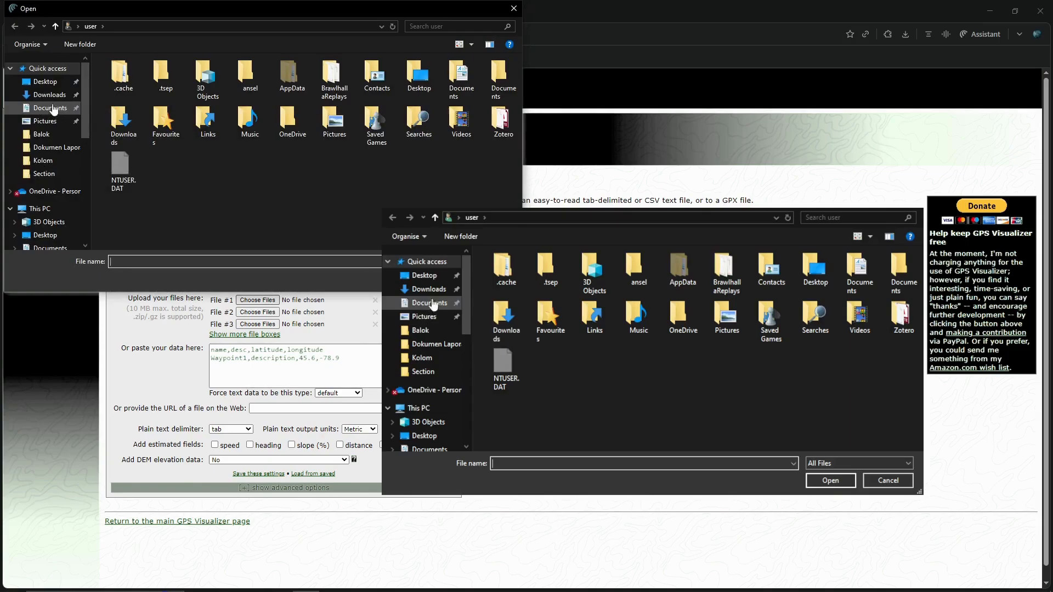
click(49, 95)
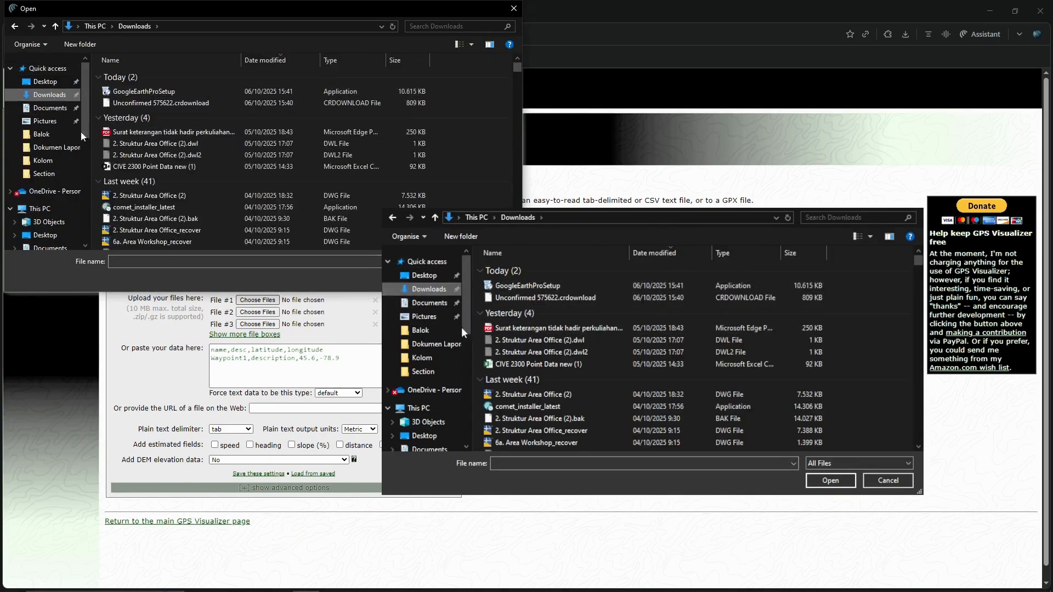
click(52, 111)
scroll(202, 120, down, 4)
scroll(205, 122, up, 3)
click(303, 61)
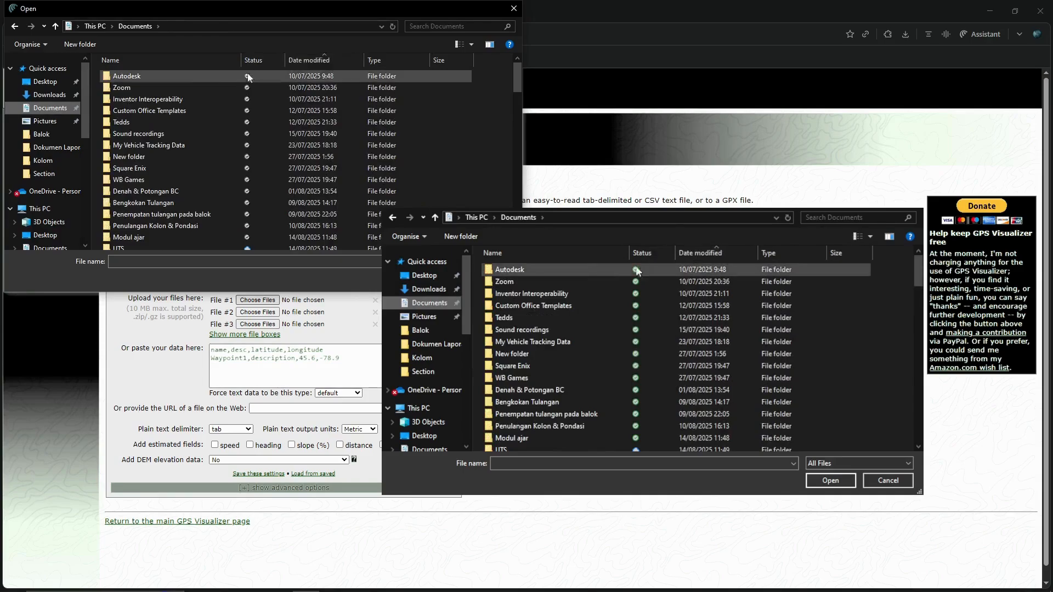
scroll(191, 141, down, 3)
scroll(189, 174, down, 9)
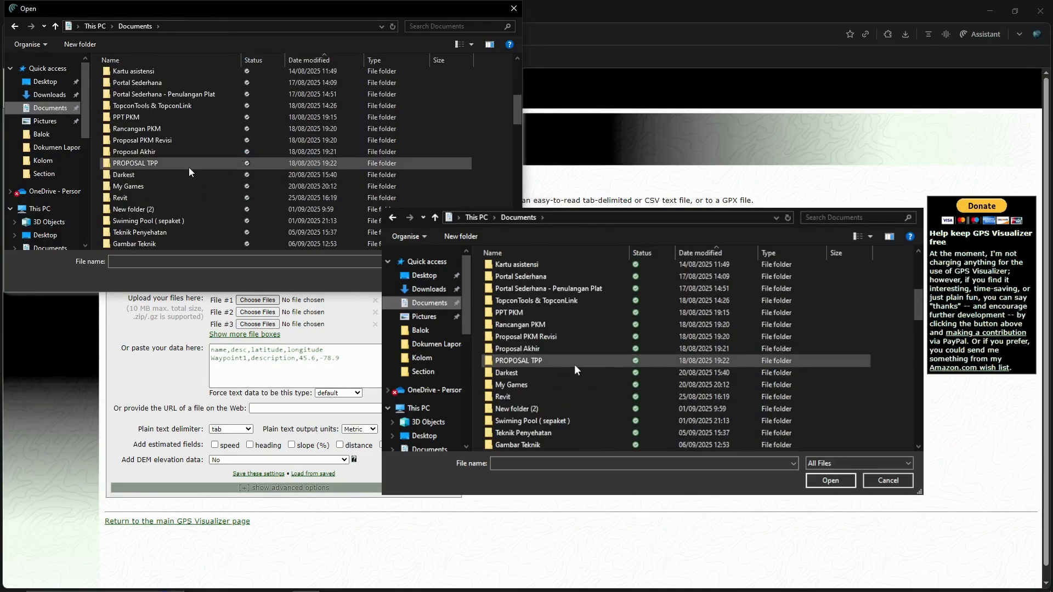
scroll(184, 180, down, 2)
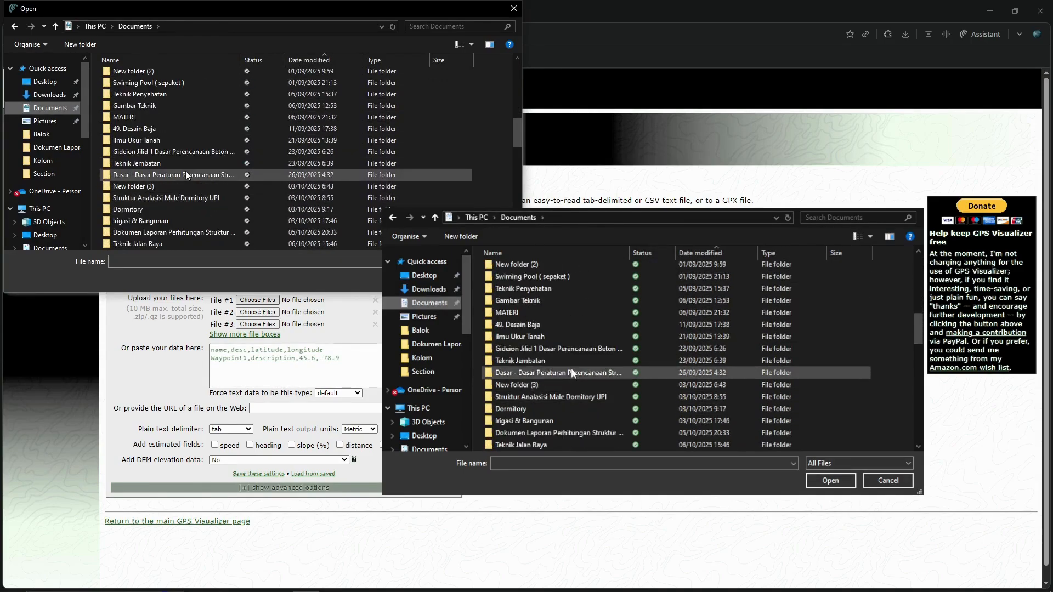
double_click(187, 175)
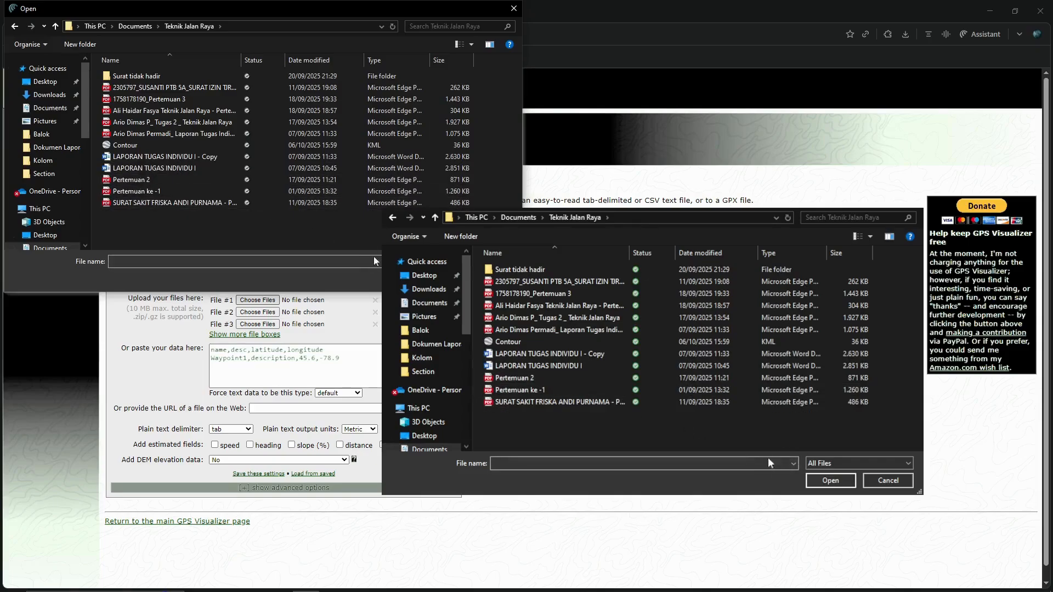
double_click(170, 144)
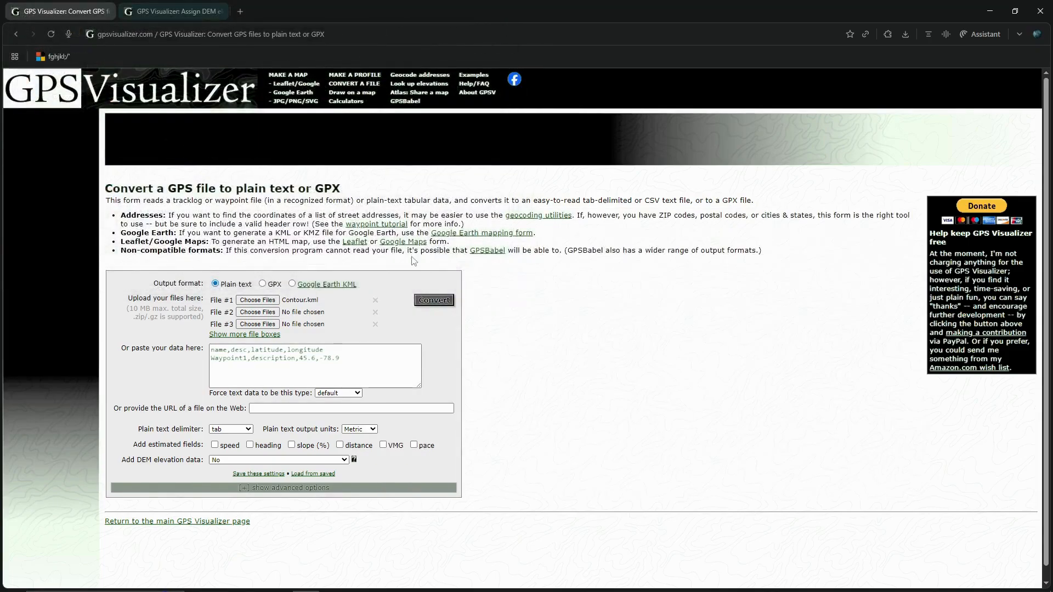
Show the converter's advanced options and set Output UTM coordinates to Yes.
scroll(384, 416, down, 1)
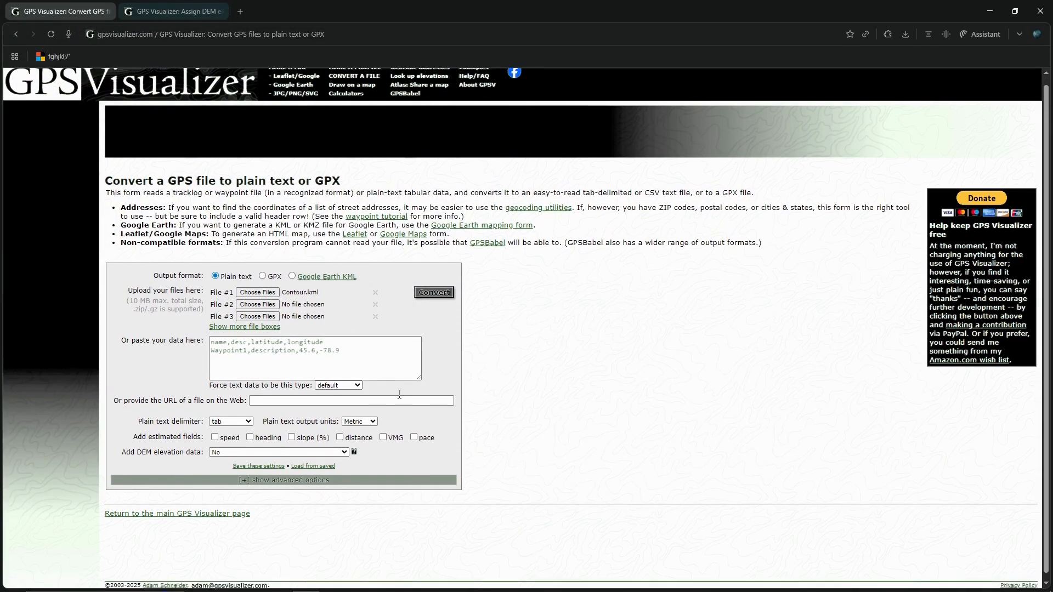
click(285, 474)
scroll(285, 476, down, 6)
scroll(285, 476, down, 3)
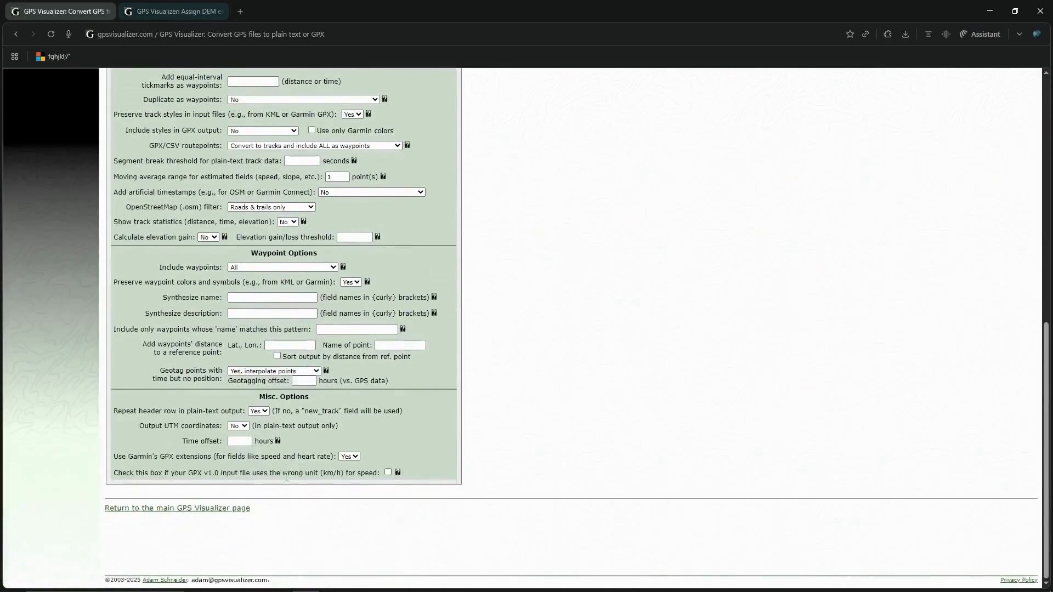
click(245, 426)
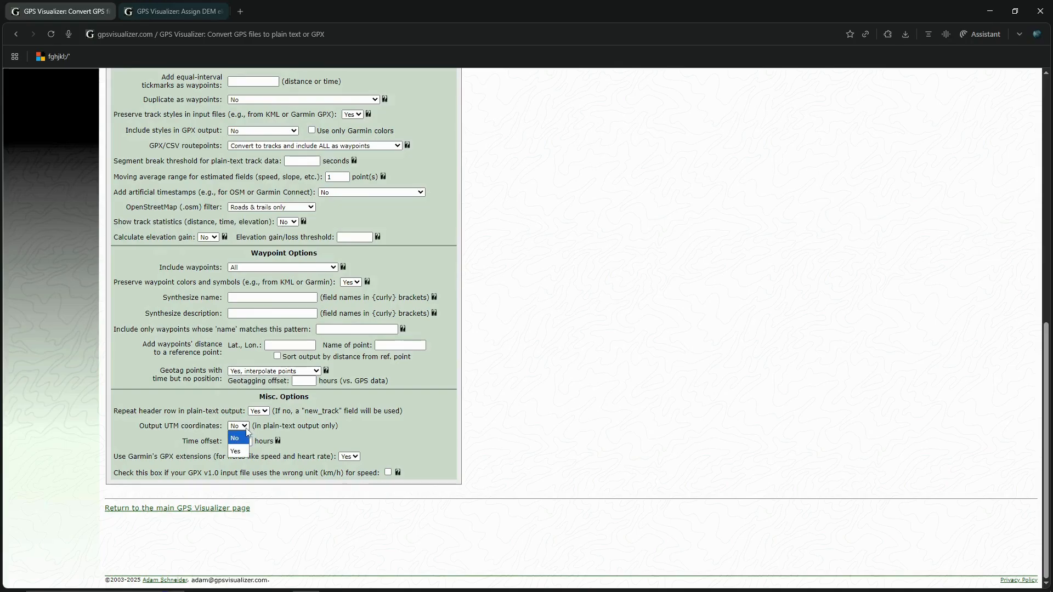
click(240, 445)
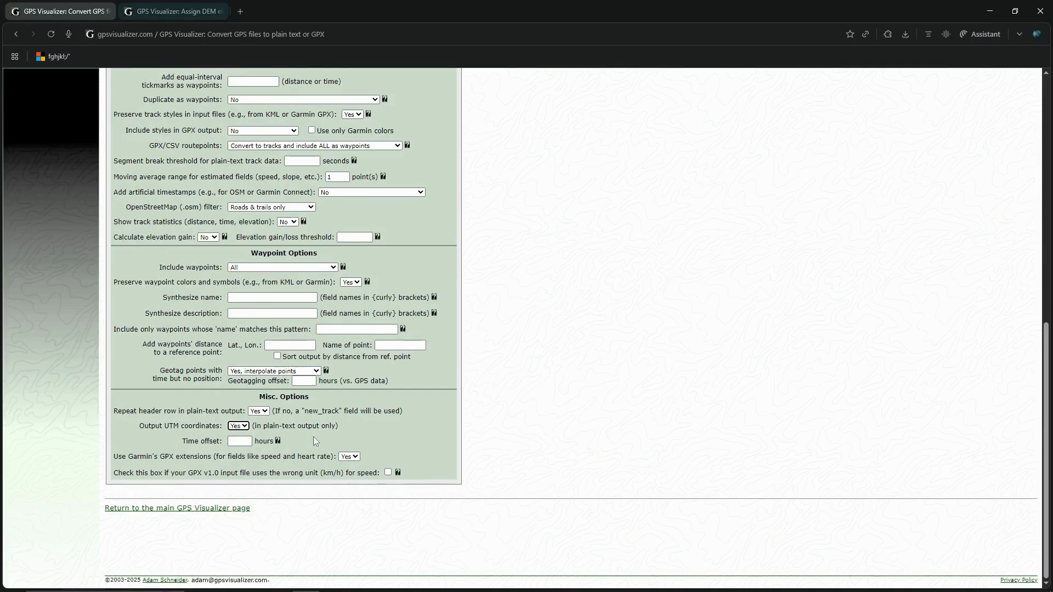
Convert Contour.kml to plain text with the chosen settings and download the resulting UTM coordinate file.
scroll(314, 437, up, 9)
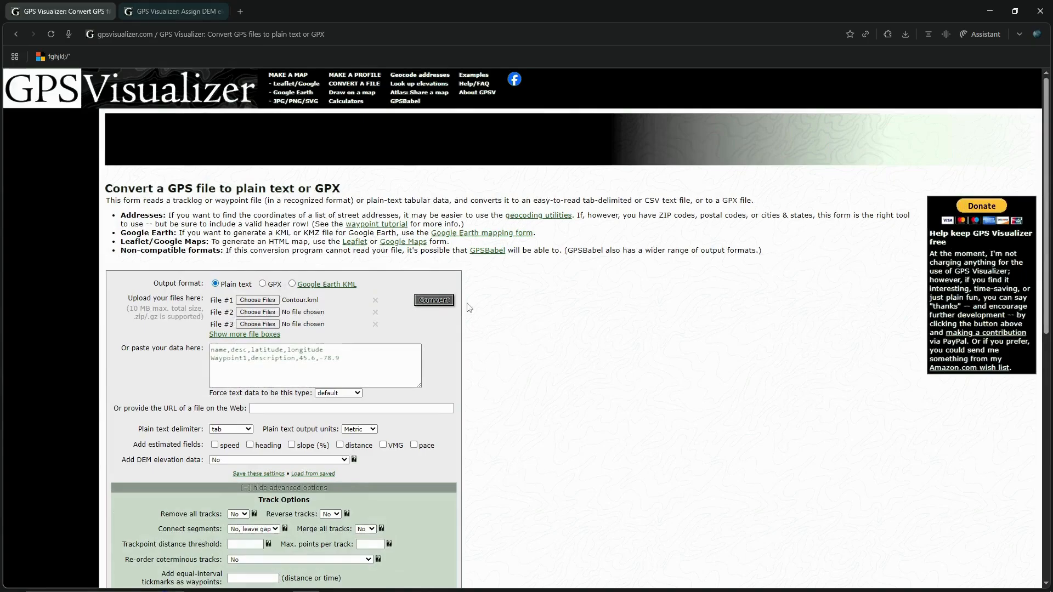
click(441, 305)
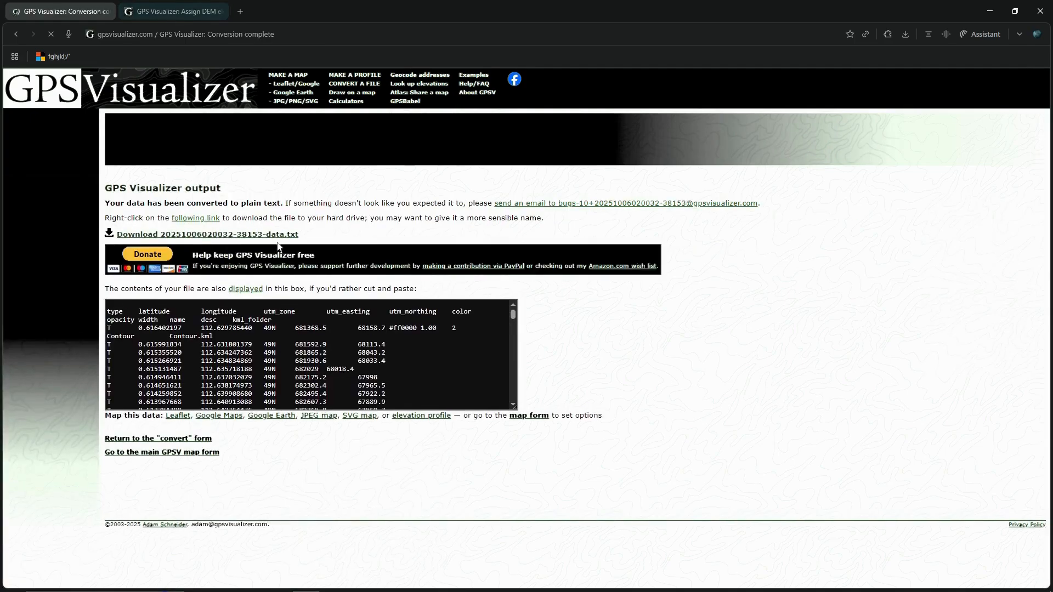
click(279, 238)
In the other GPS Visualizer tab, return to the home page and open the elevation data page from the New DEM files news entry.
key(ctrl+Tab)
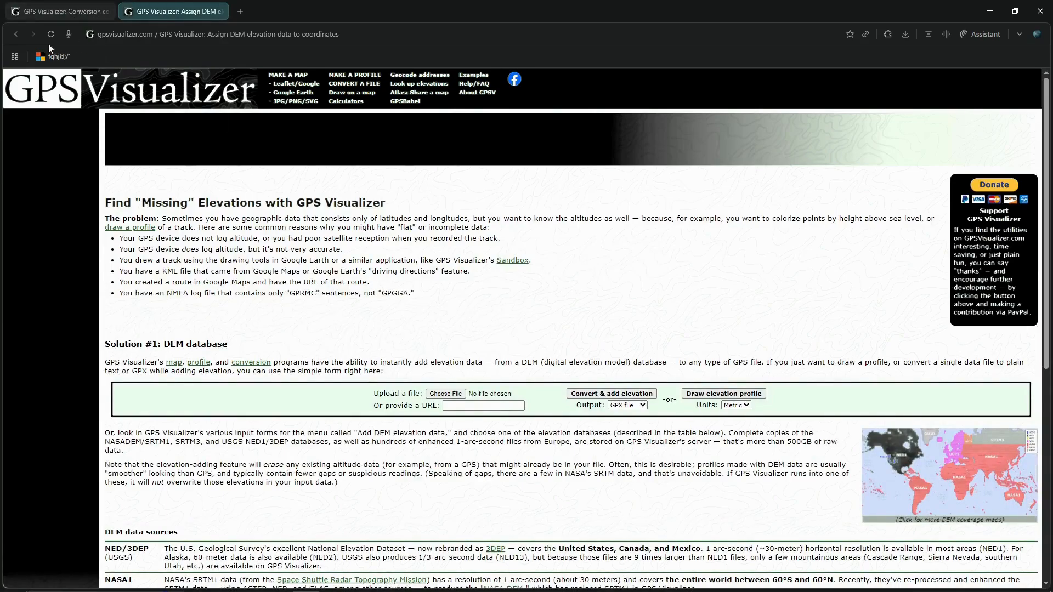
click(16, 34)
scroll(438, 193, up, 1)
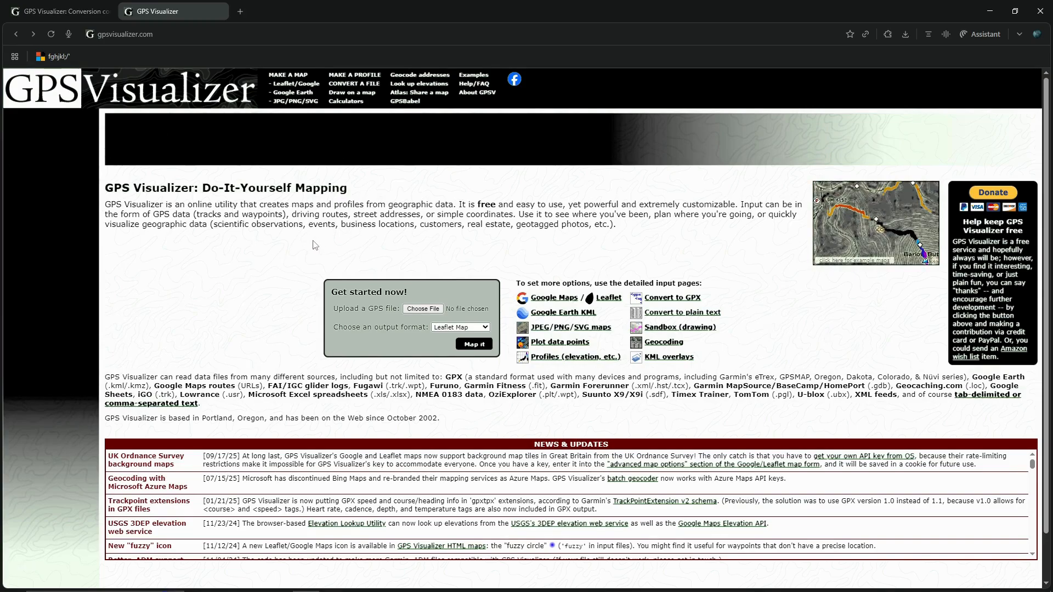
scroll(214, 499, down, 3)
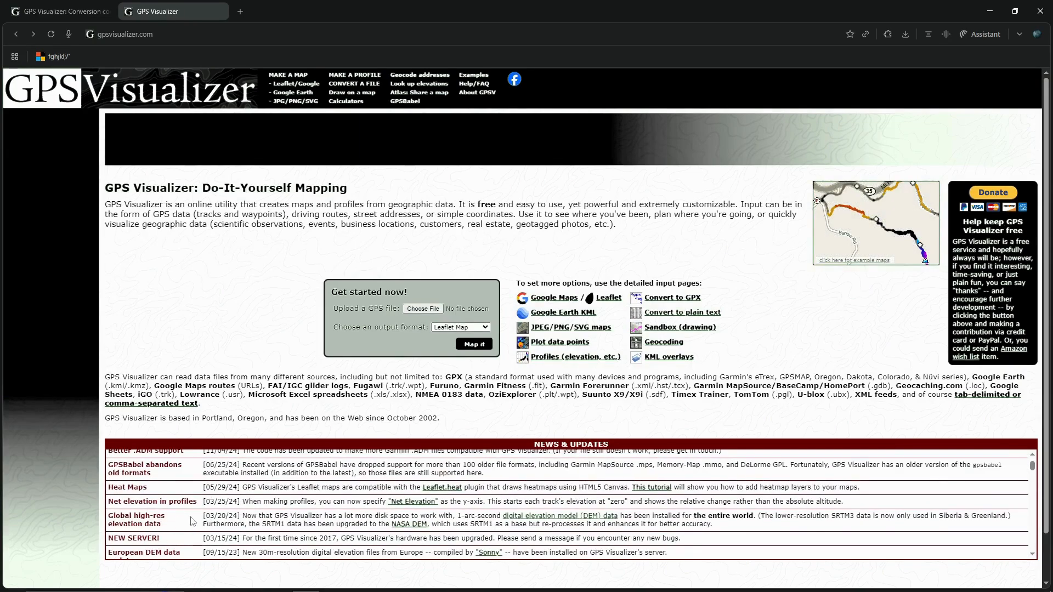
scroll(181, 510, up, 3)
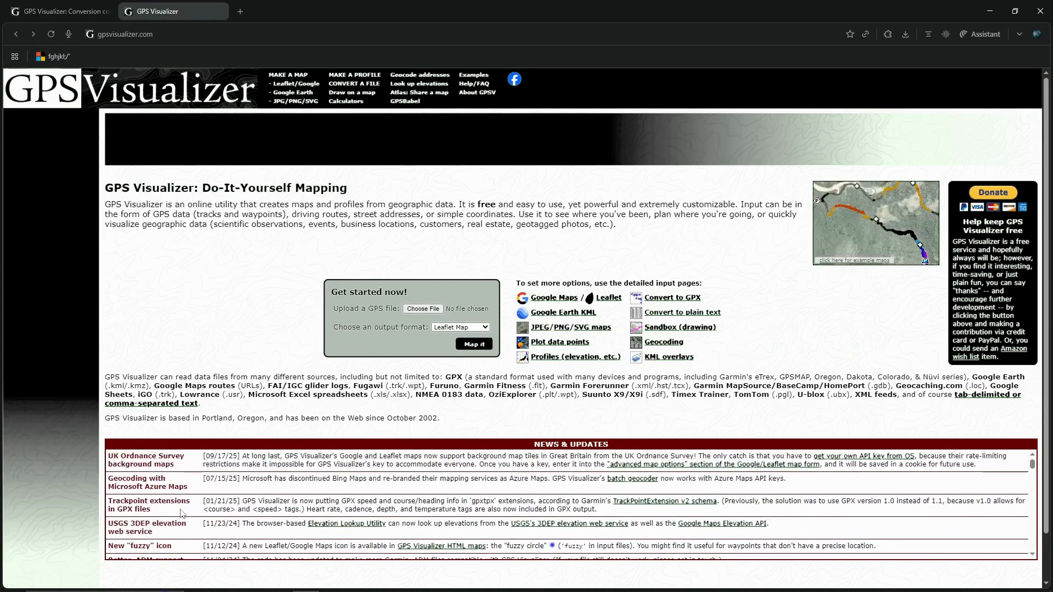
scroll(181, 509, down, 8)
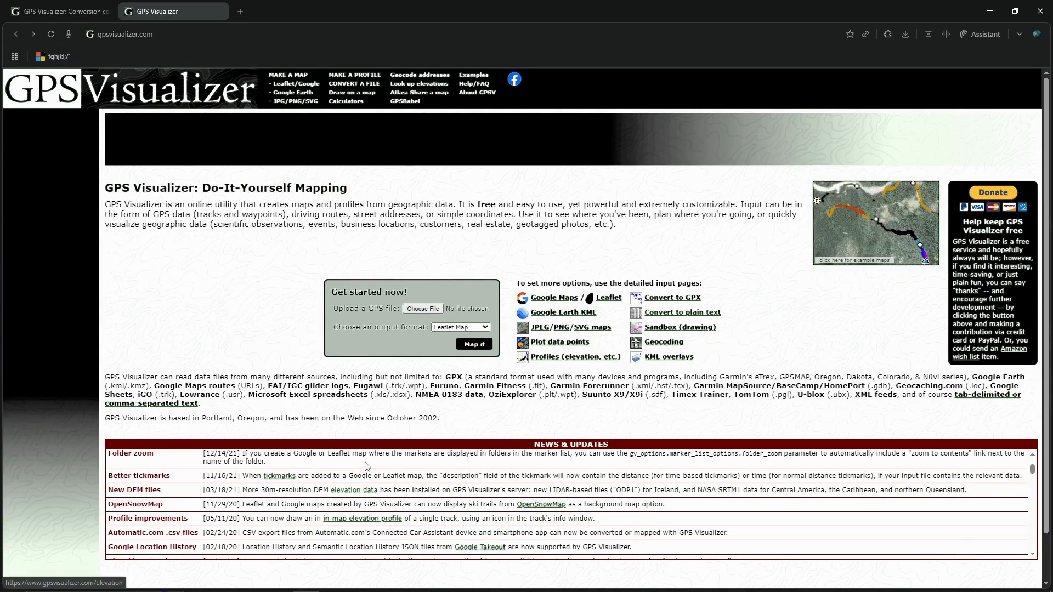
click(359, 492)
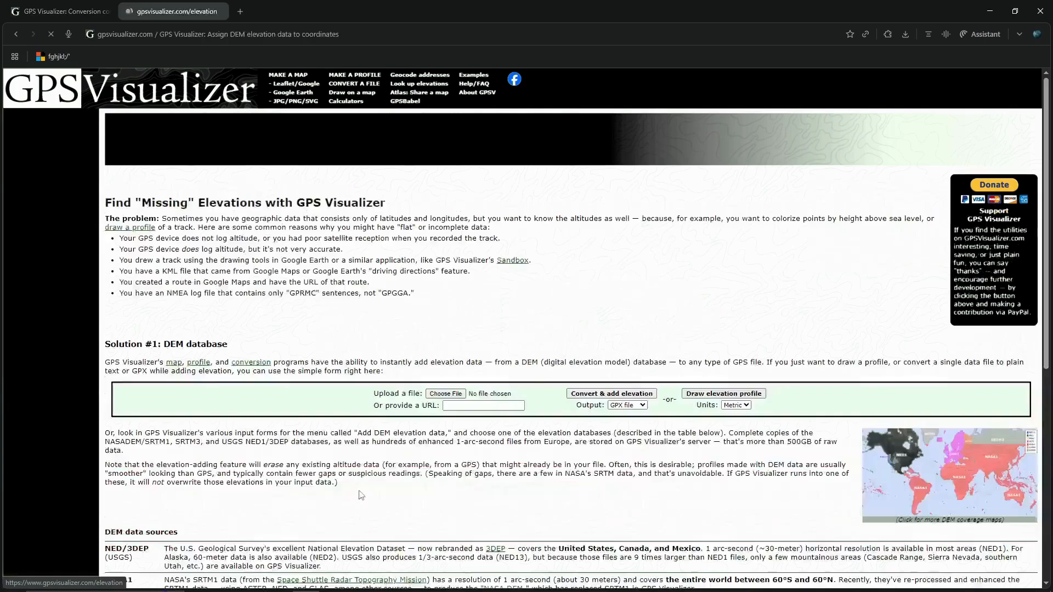
scroll(430, 376, down, 4)
scroll(438, 378, up, 5)
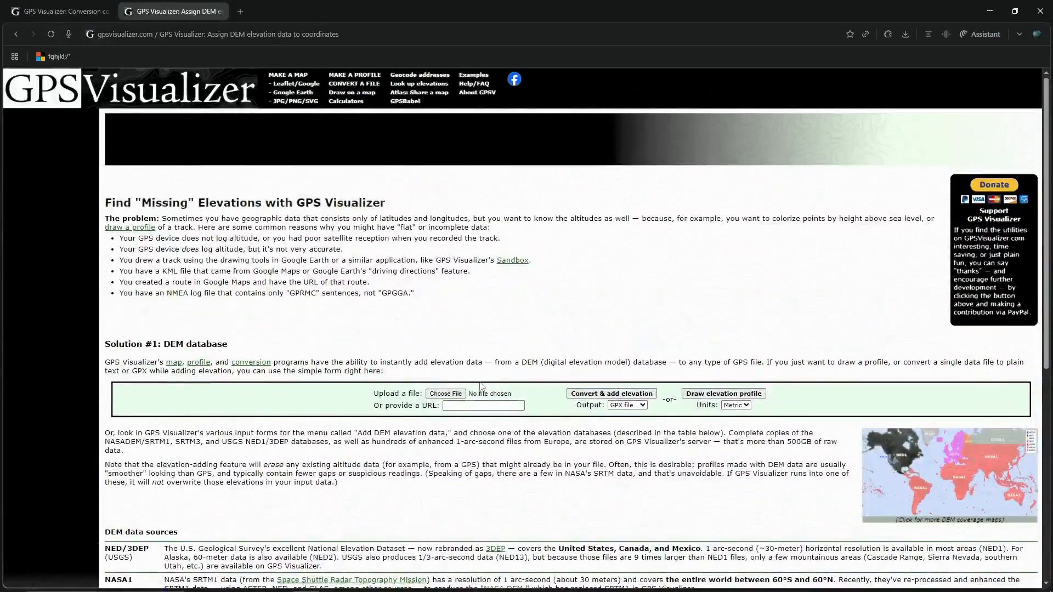
Load Contour.kml from Documents, Teknik Jalan Raya, into the DEM elevation form.
click(453, 395)
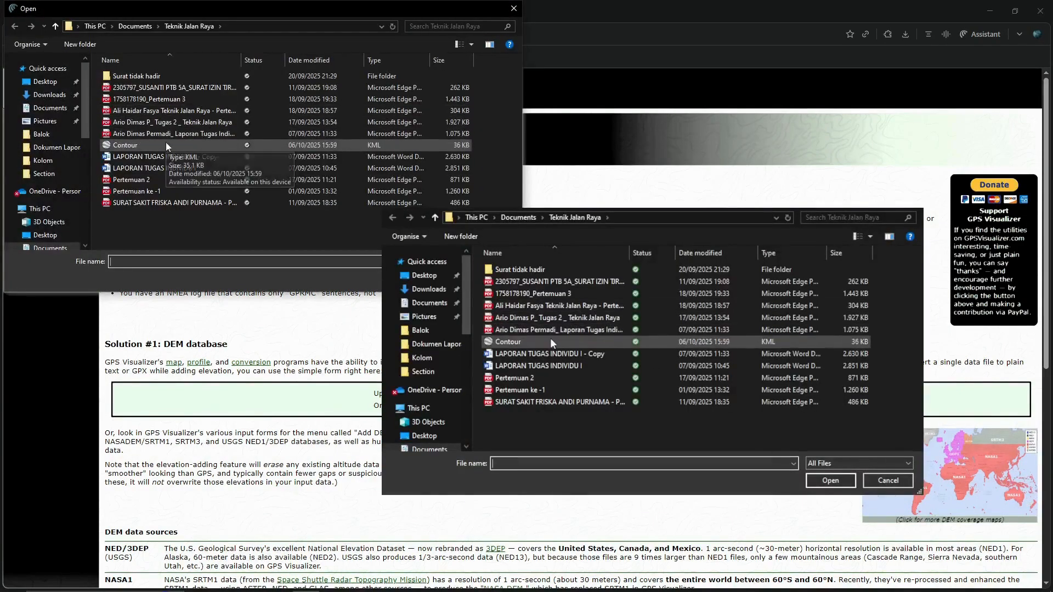
click(164, 155)
double_click(163, 146)
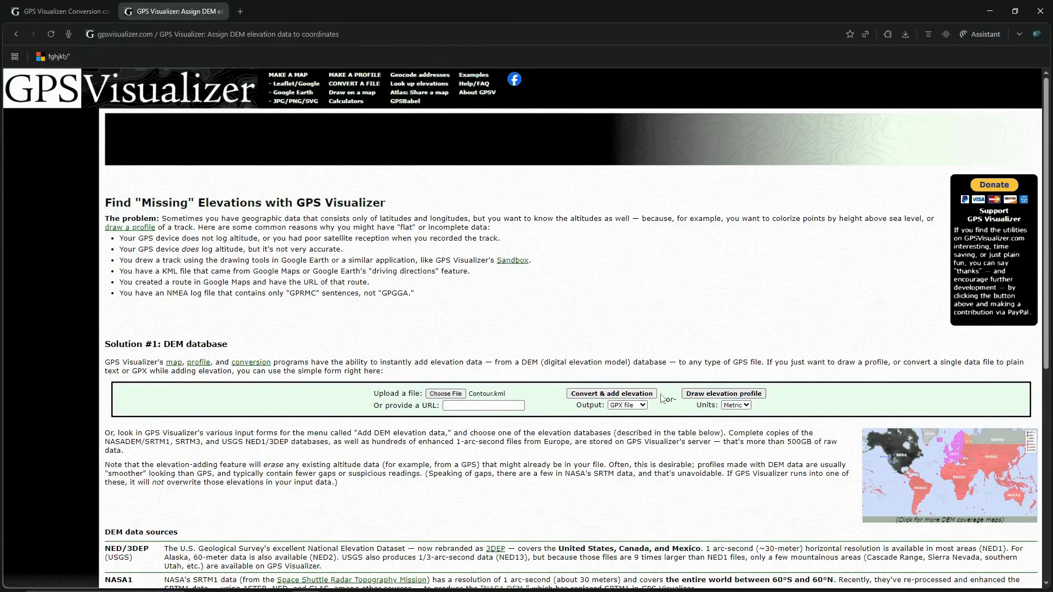
Convert Contour.kml with added elevation, using Plain text as the output, and download the resulting text file.
click(639, 405)
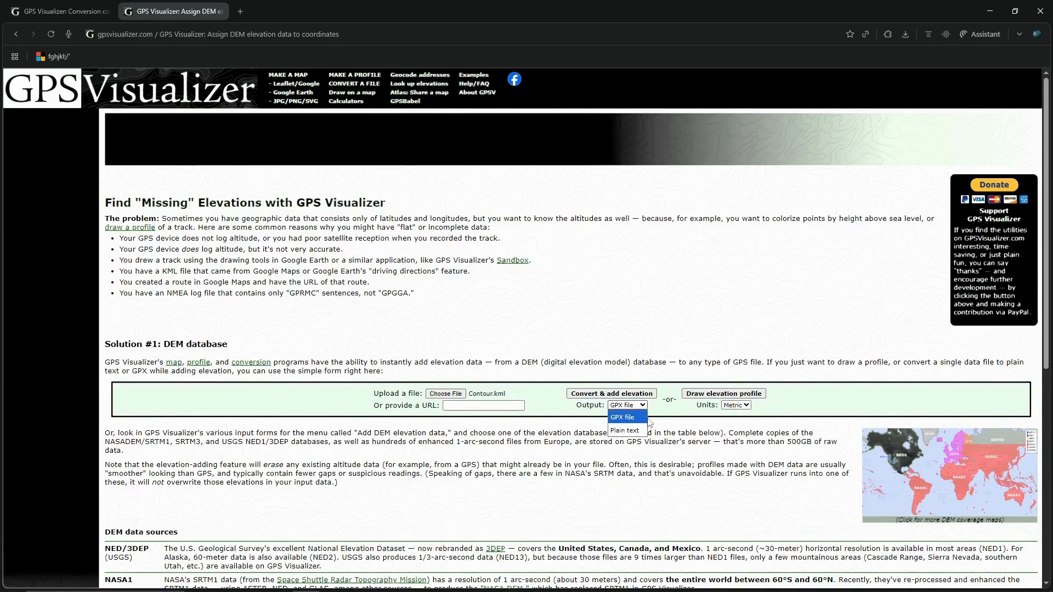
click(630, 431)
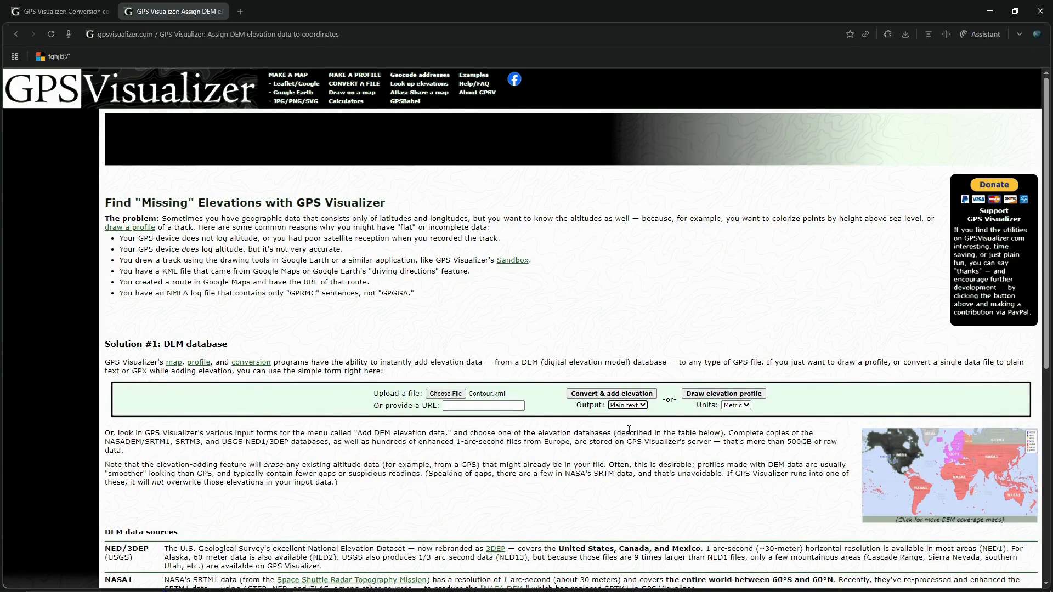
click(650, 395)
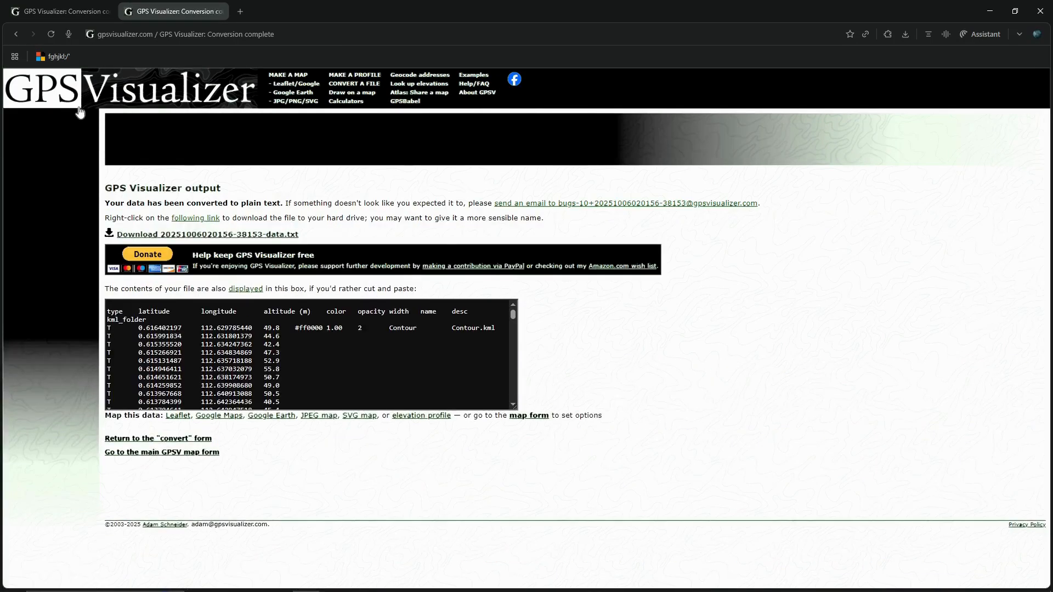
click(230, 236)
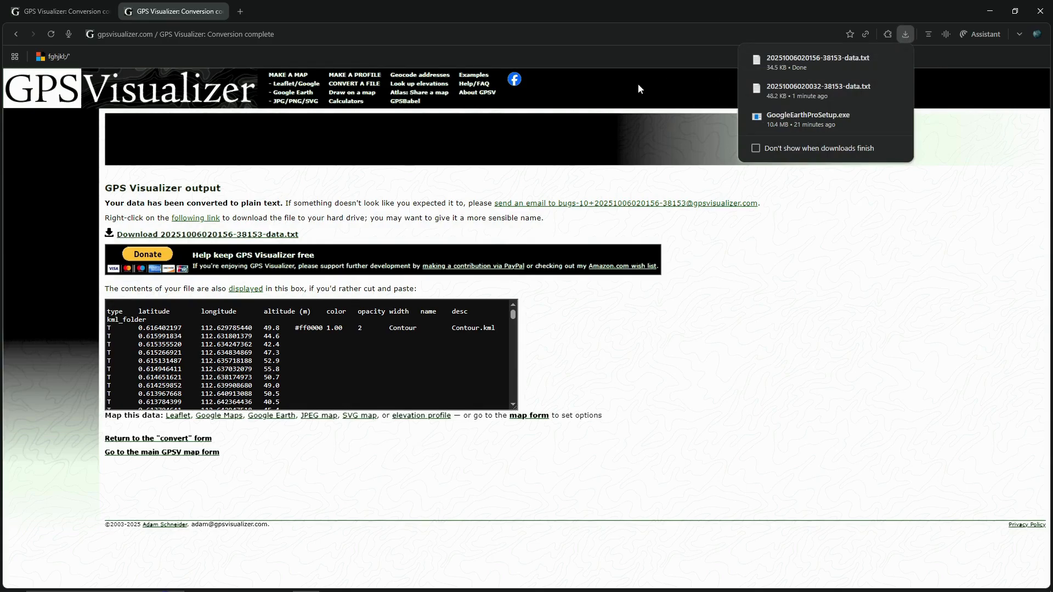
mouse_move(424, 578)
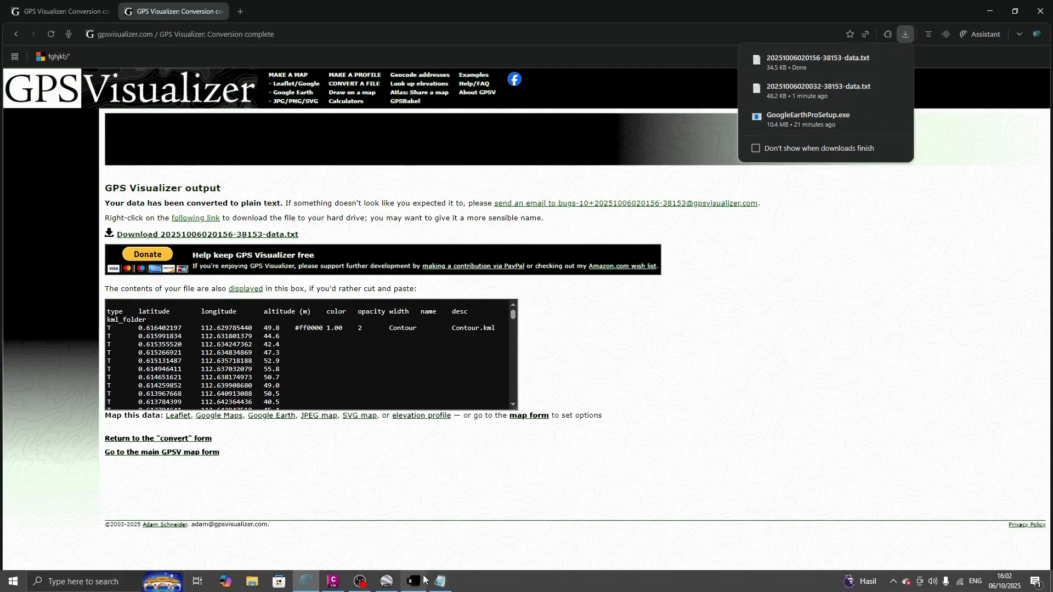
click(415, 581)
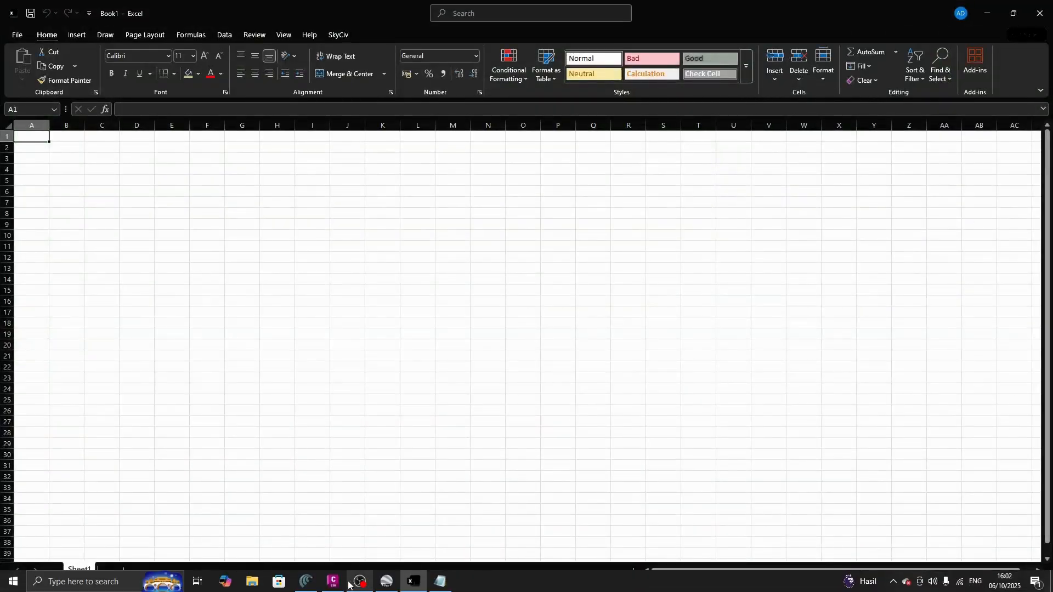
mouse_move(340, 584)
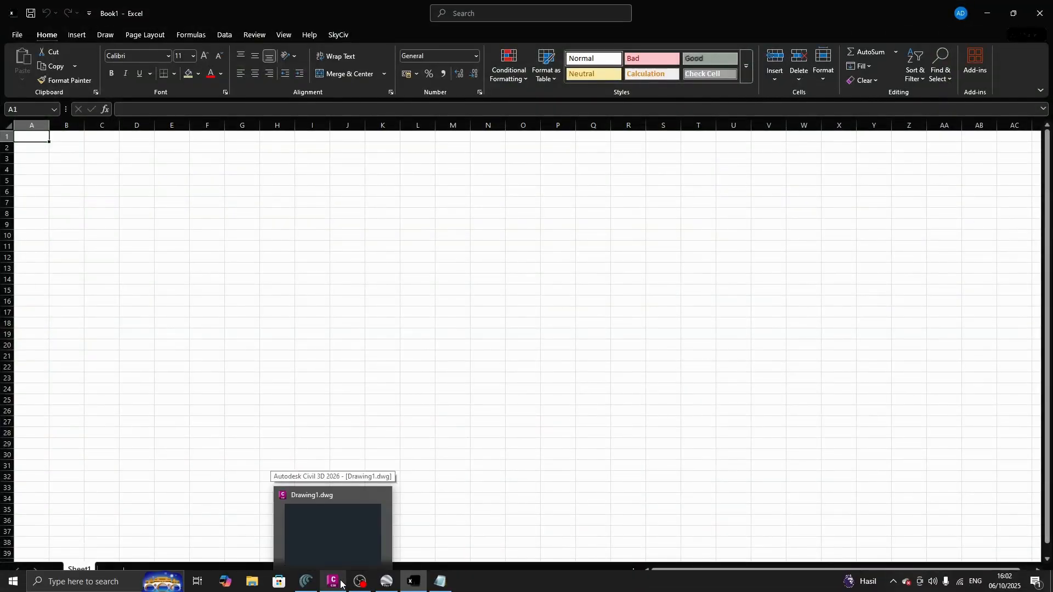
click(259, 581)
click(63, 87)
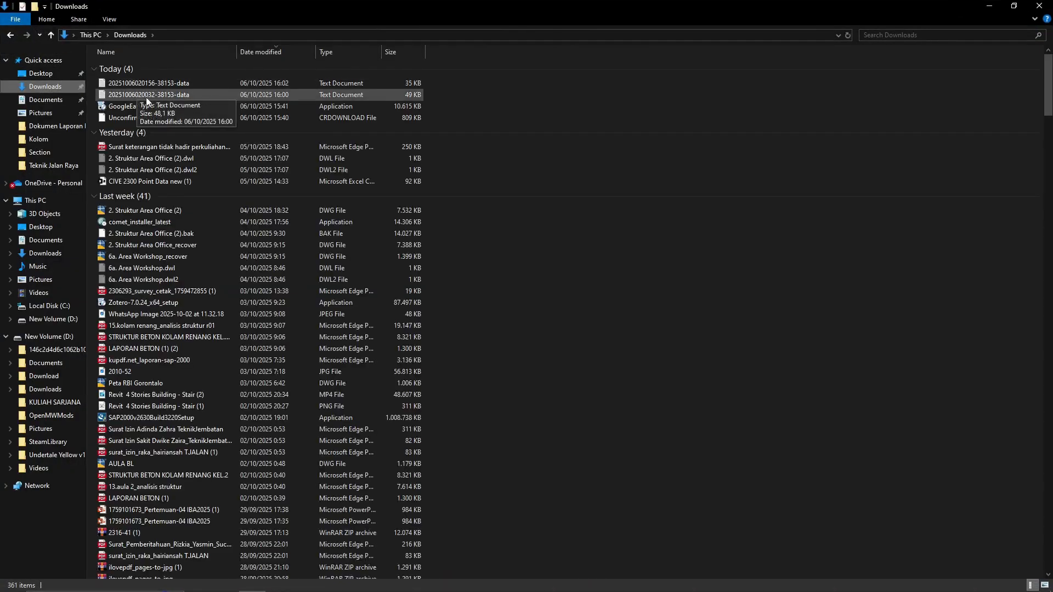
click(152, 97)
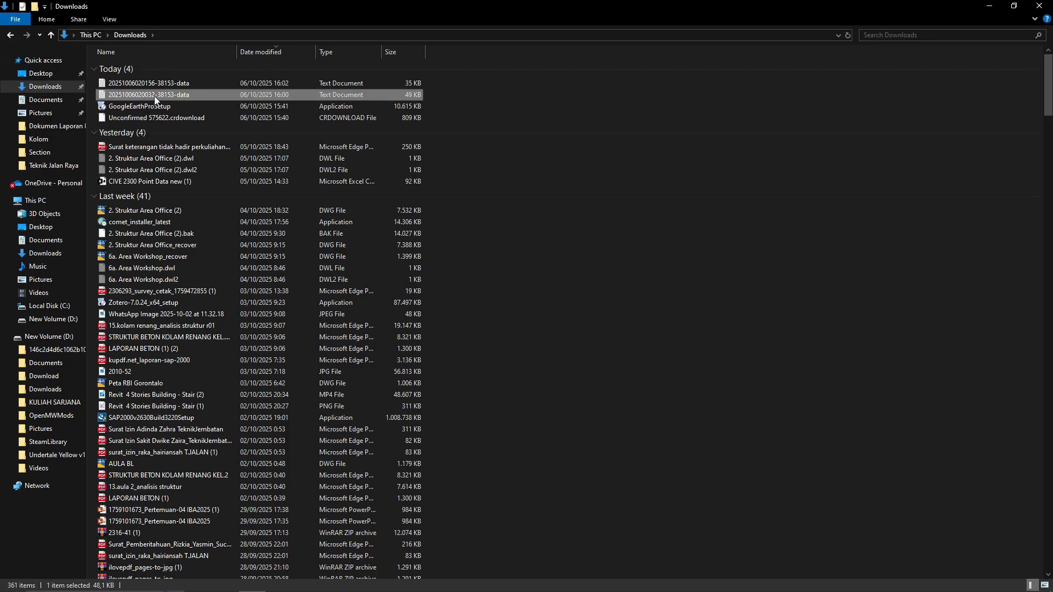
double_click(156, 96)
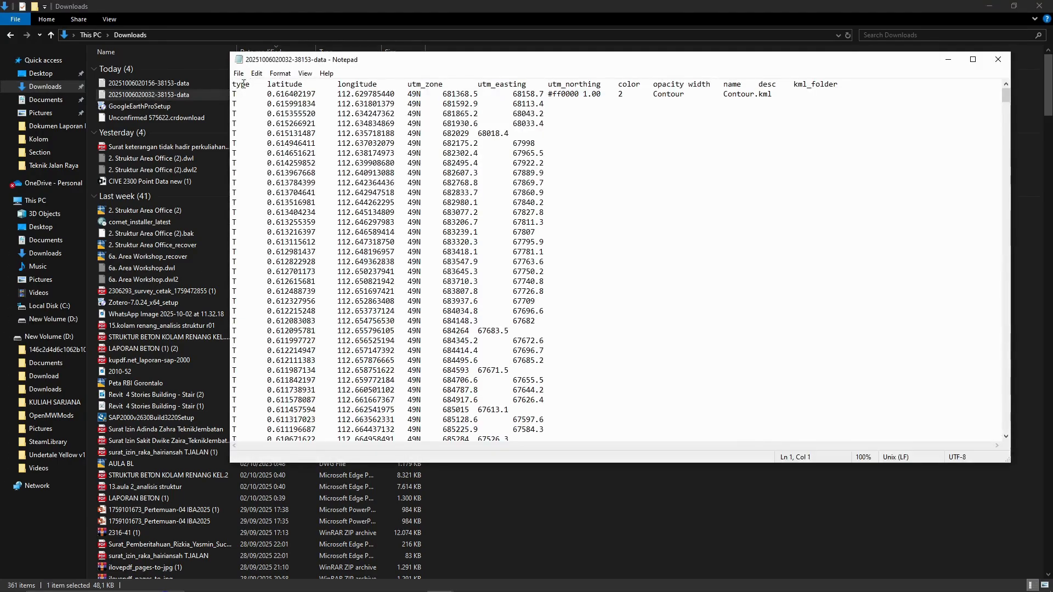
Copy the entire contents of the UTM text file and paste them into the blank Excel workbook starting at cell A1.
key(ctrl+a)
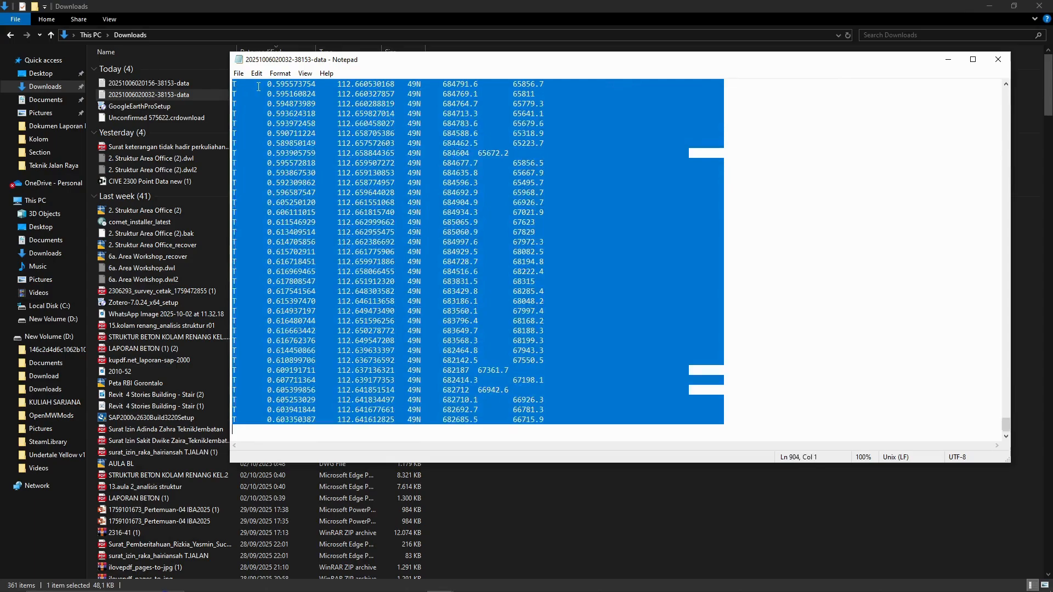
mouse_move(333, 584)
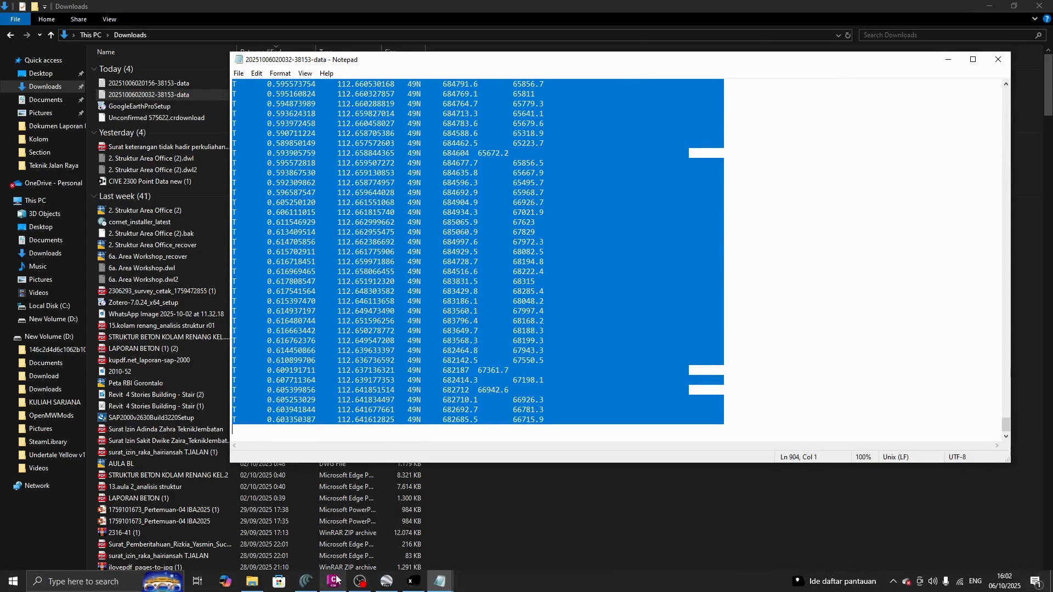
click(413, 581)
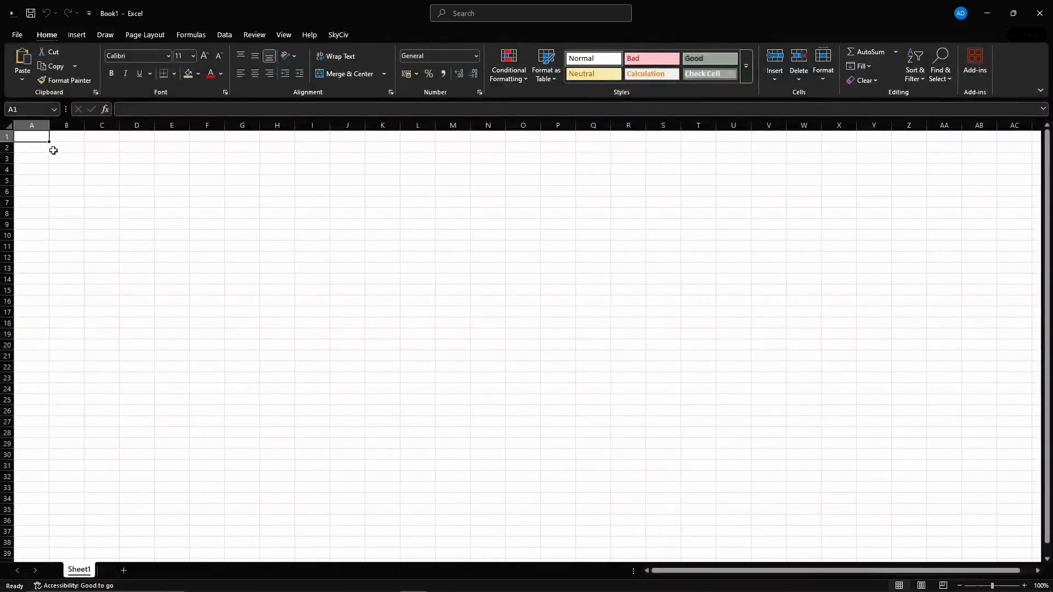
key(ctrl+v)
click(250, 164)
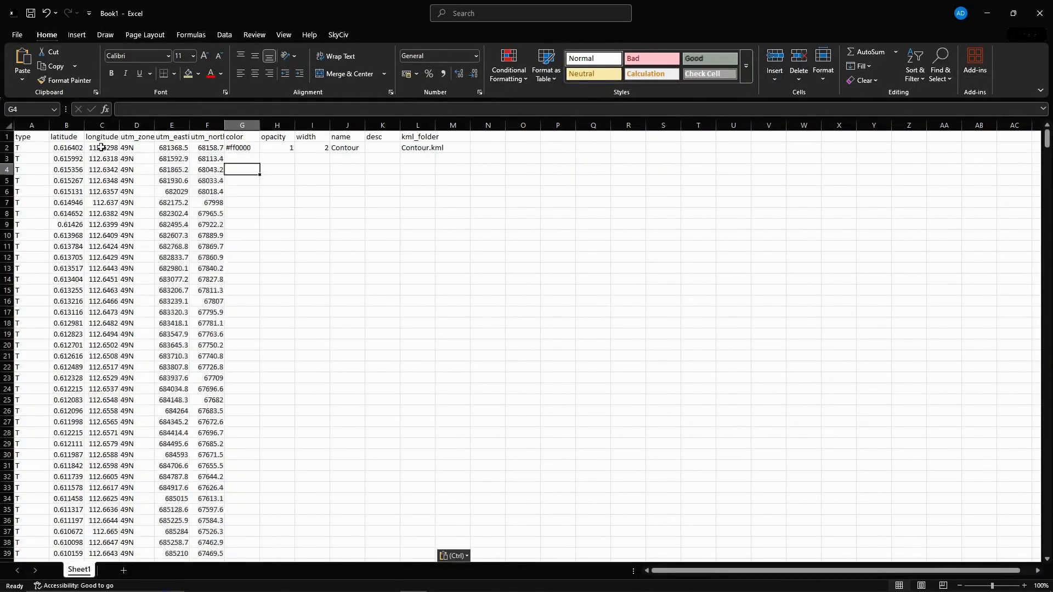
Delete columns A to D and G to L, keeping only the utm_easting and utm_northing columns.
click(33, 126)
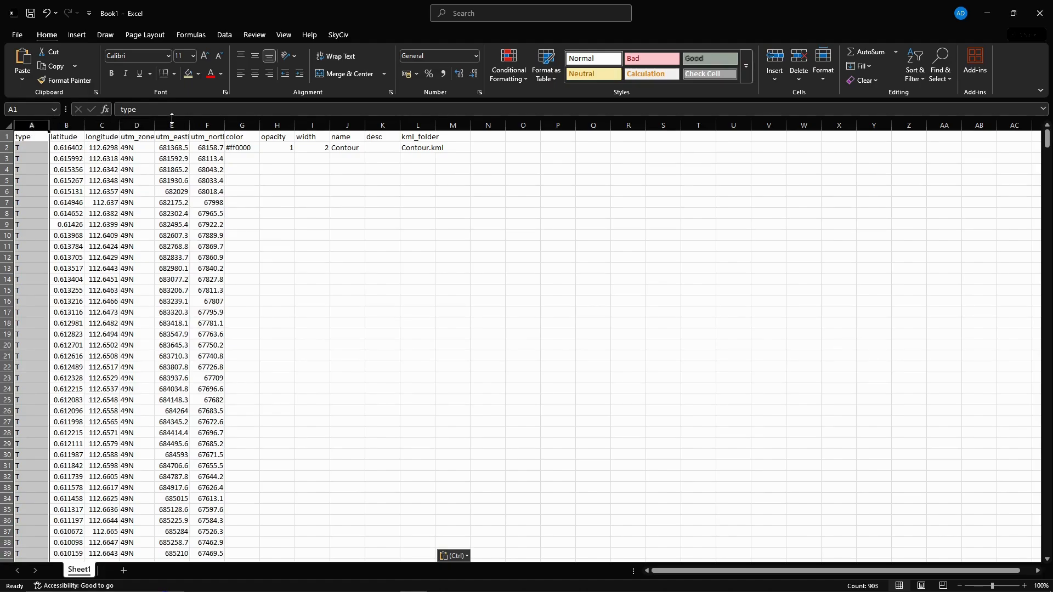
ctrl+click(148, 124)
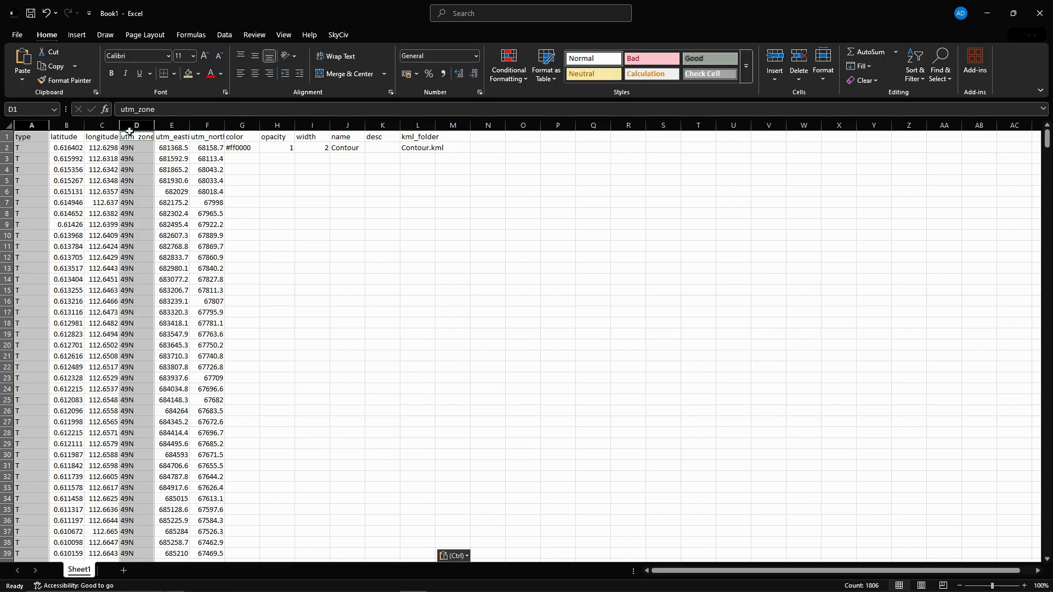
ctrl+click(66, 125)
ctrl+click(102, 125)
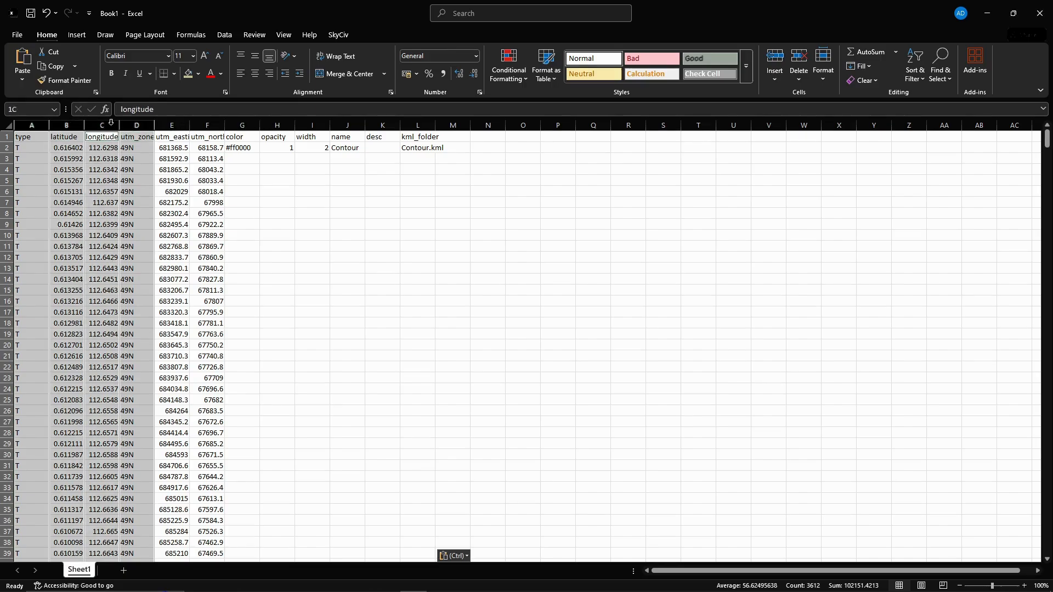
ctrl+click(245, 126)
ctrl+click(278, 125)
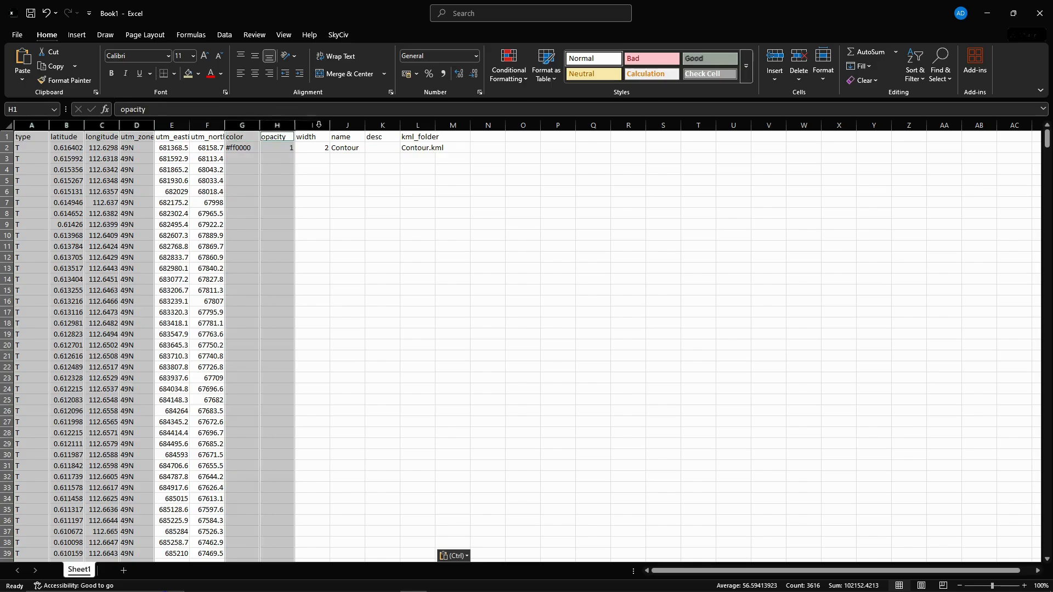
ctrl+click(311, 125)
ctrl+click(347, 125)
ctrl+click(382, 125)
ctrl+click(418, 125)
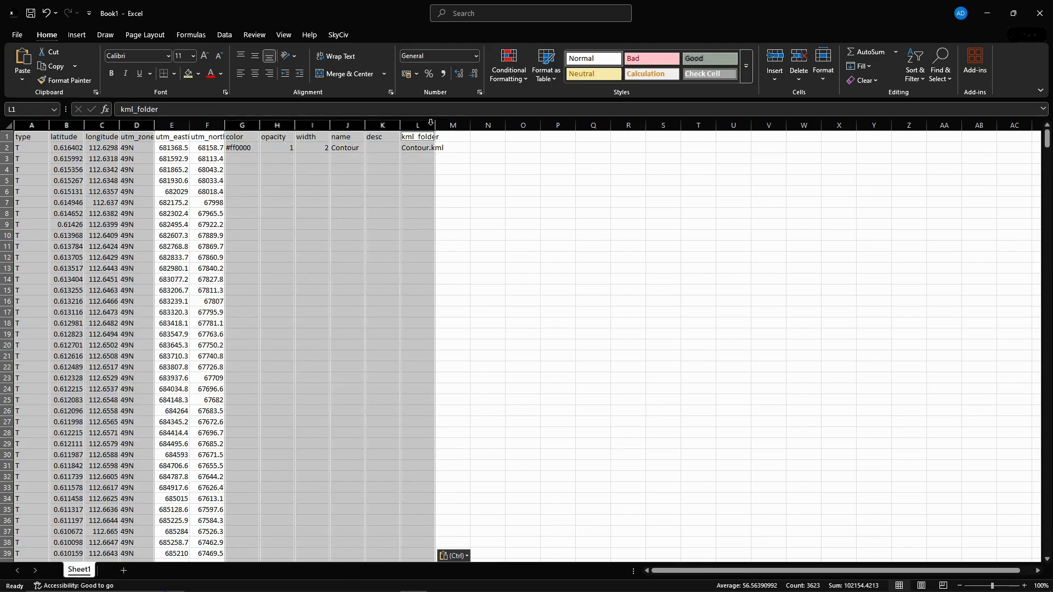
right_click(362, 256)
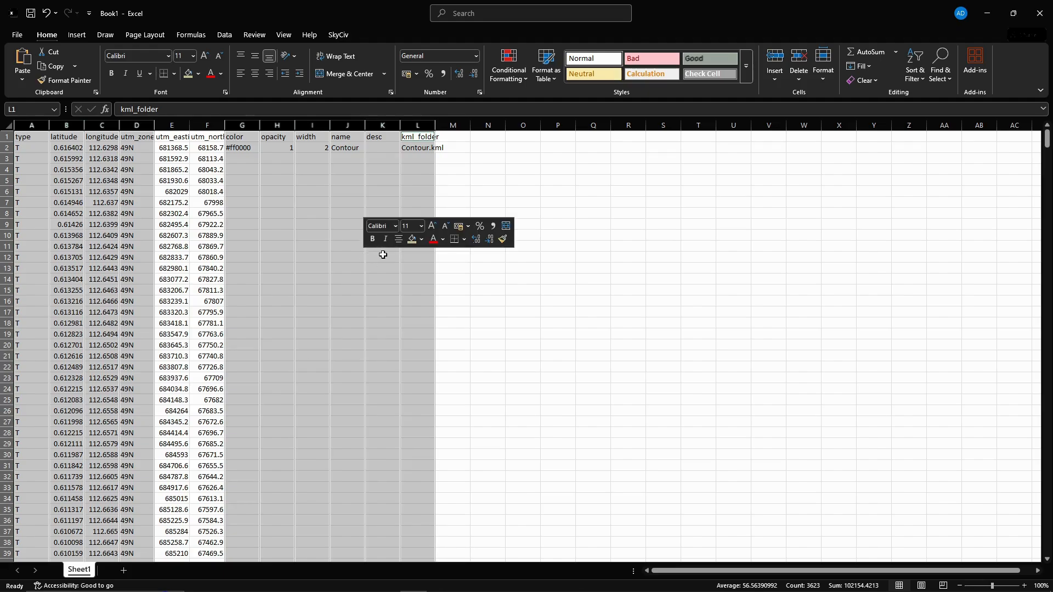
right_click(288, 228)
click(336, 351)
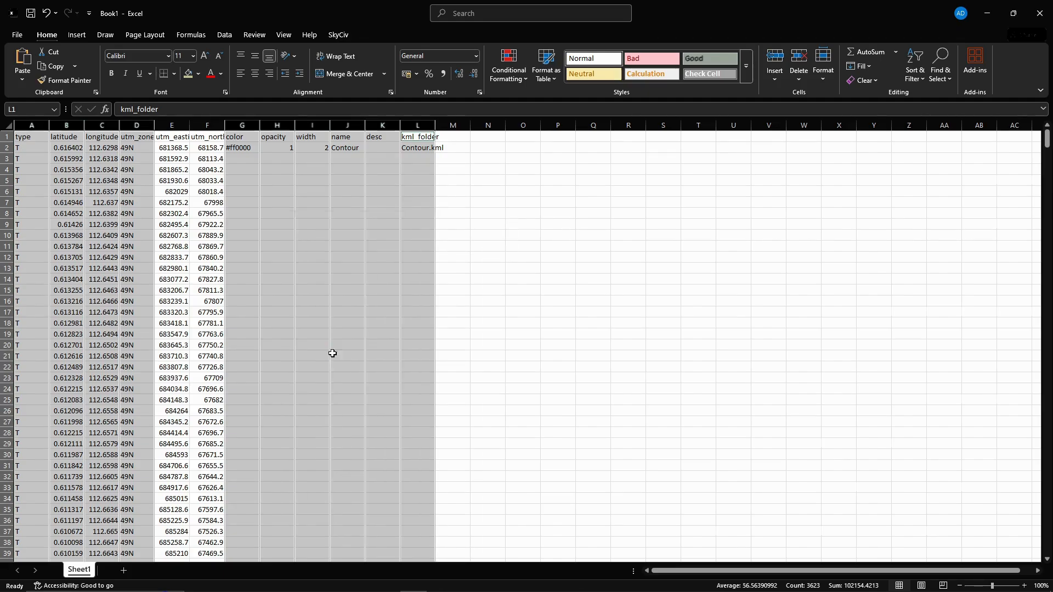
click(247, 282)
Delete the utm_easting and utm_northing header cells A1:B1, shifting the cells up.
drag(23, 137, 67, 137)
right_click(71, 138)
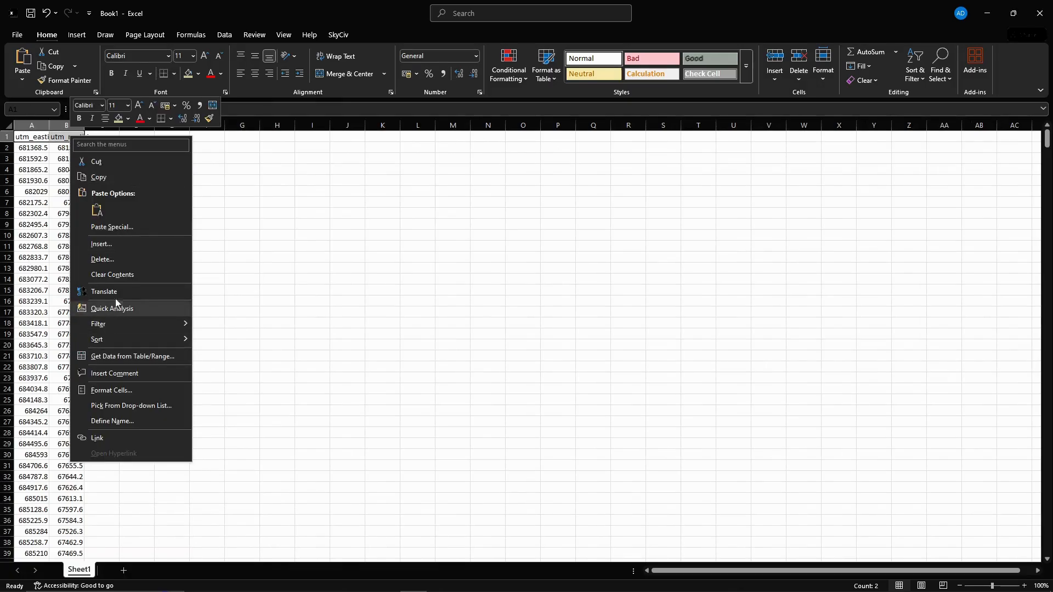
click(140, 258)
click(134, 268)
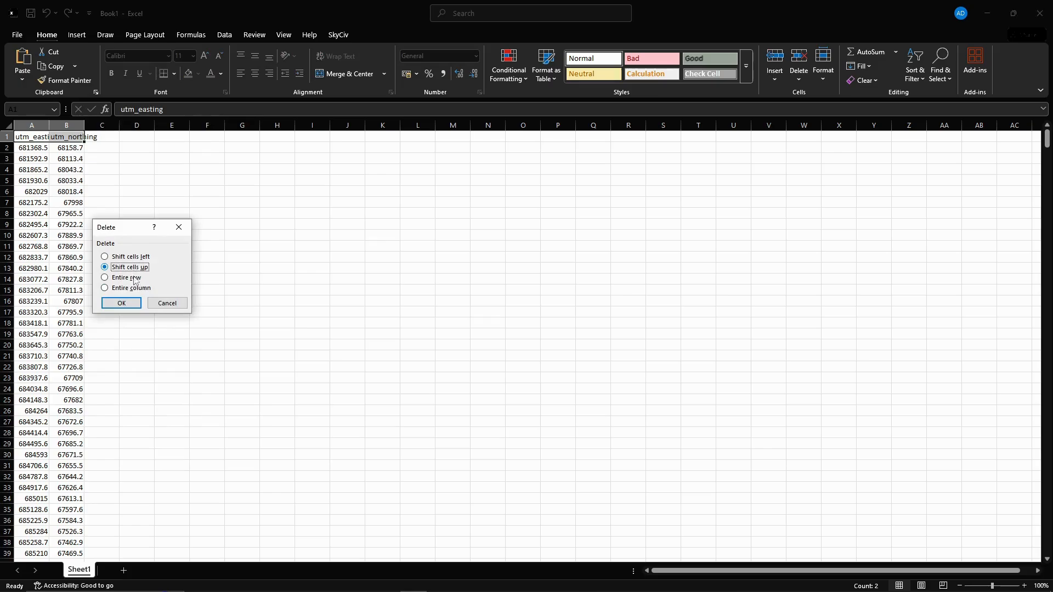
click(121, 303)
click(178, 277)
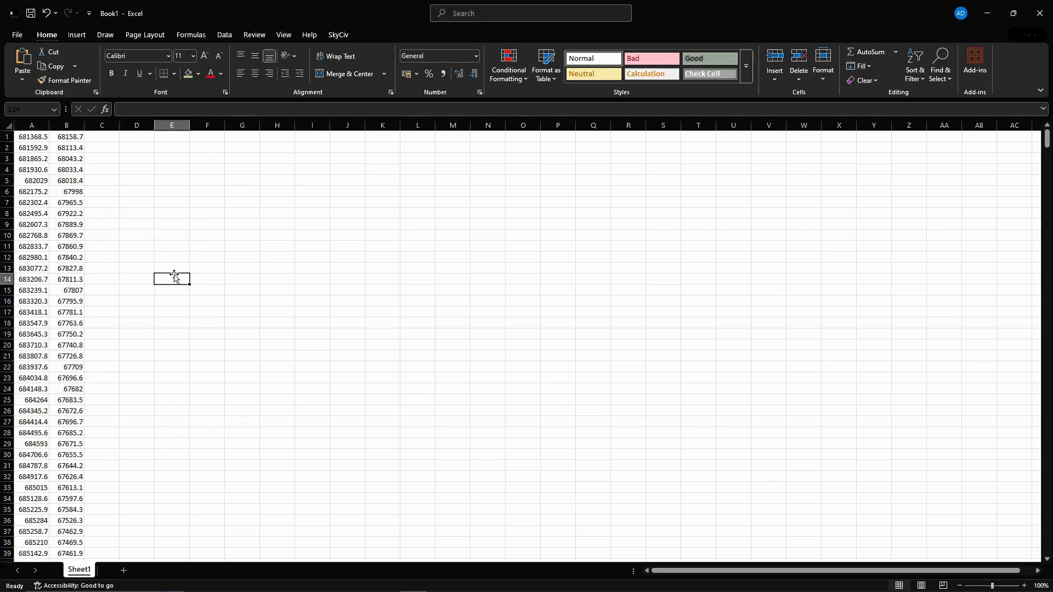
mouse_move(417, 579)
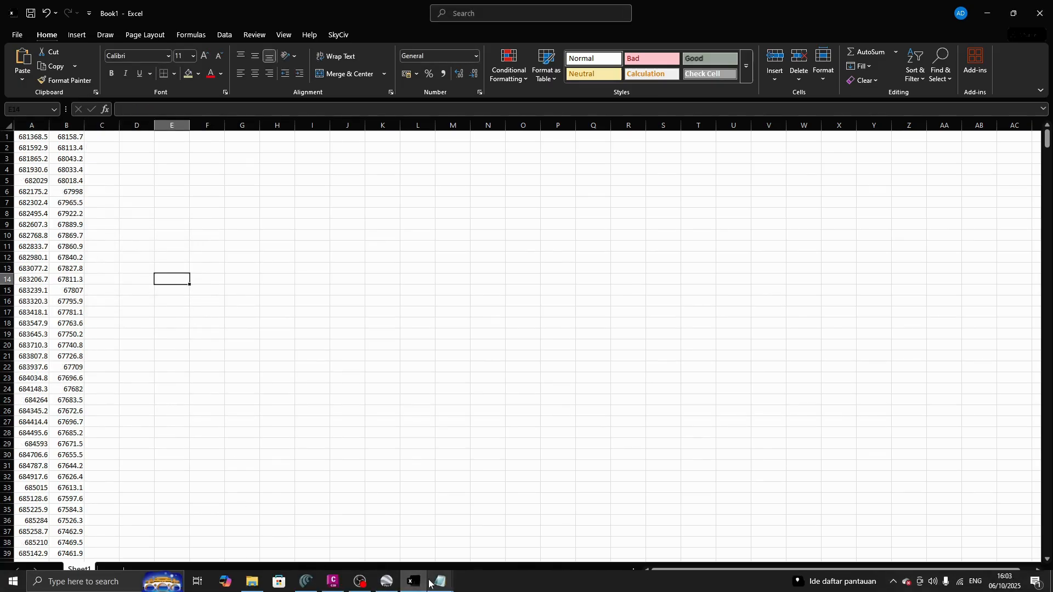
click(252, 582)
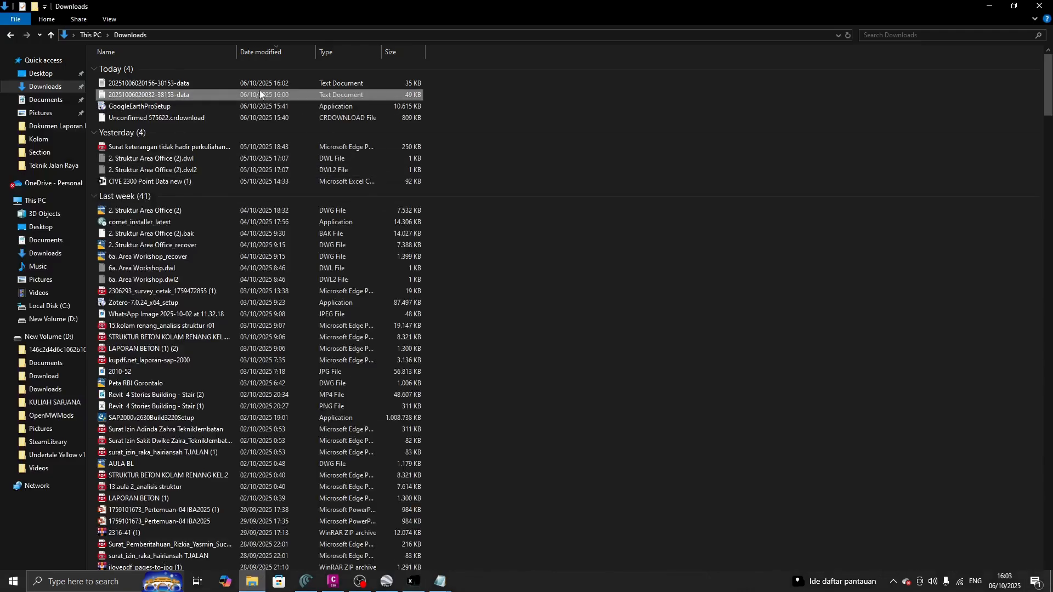
double_click(214, 83)
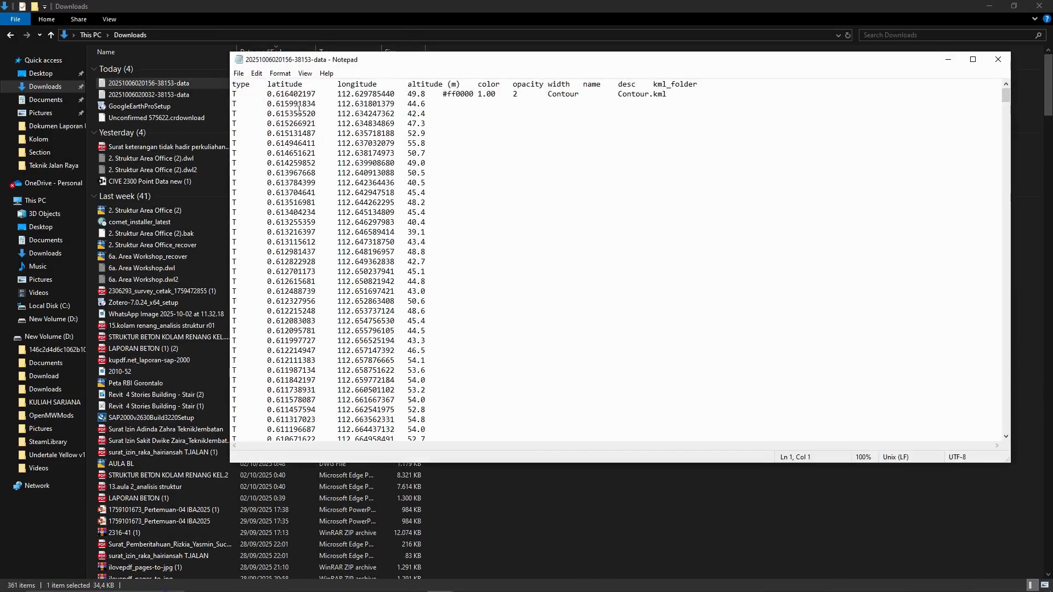
key(ctrl+a)
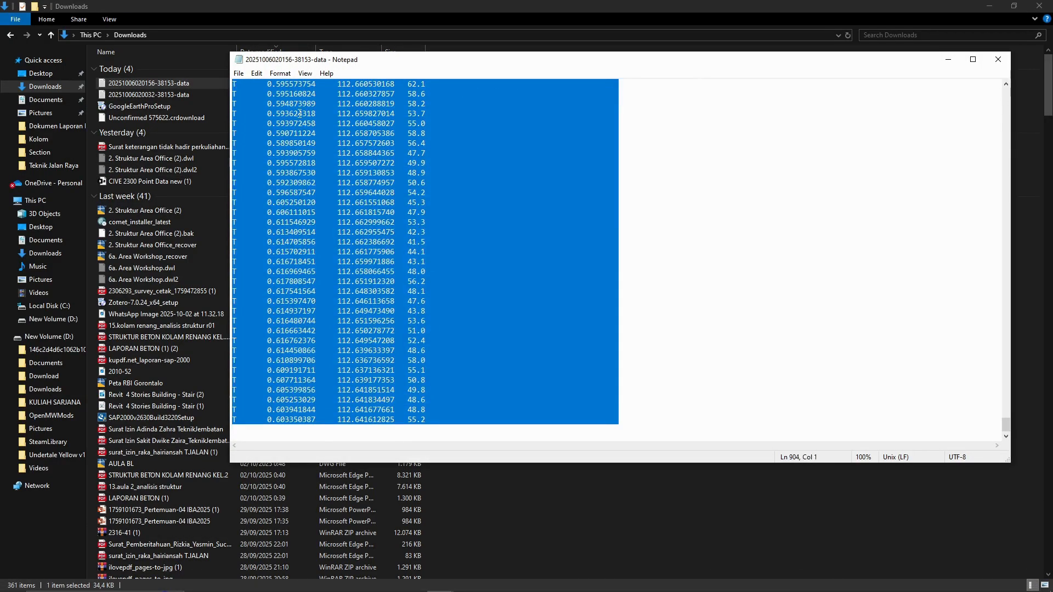
click(387, 583)
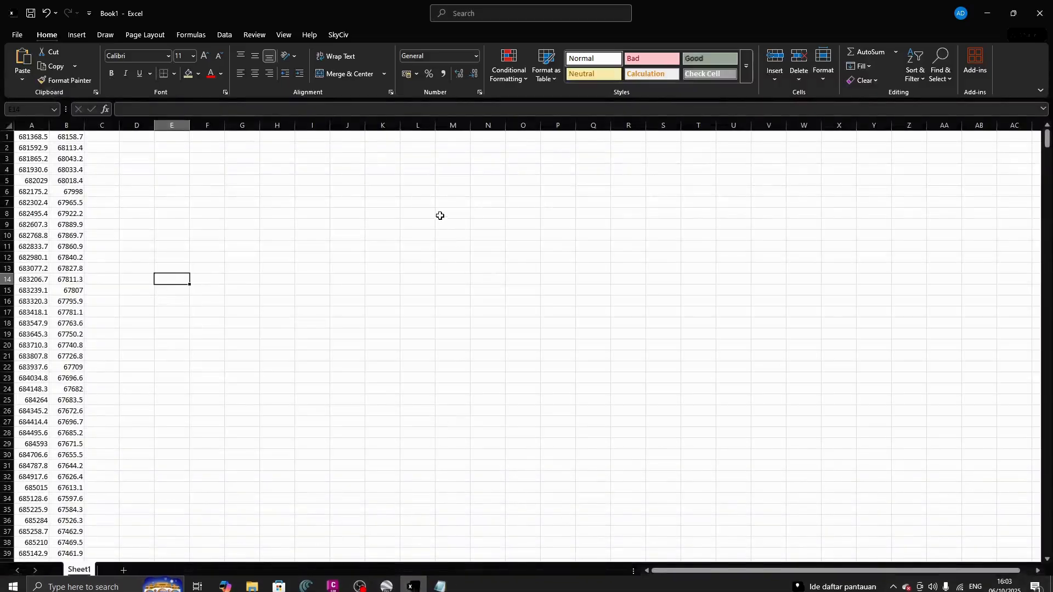
click(439, 214)
key(ctrl+v)
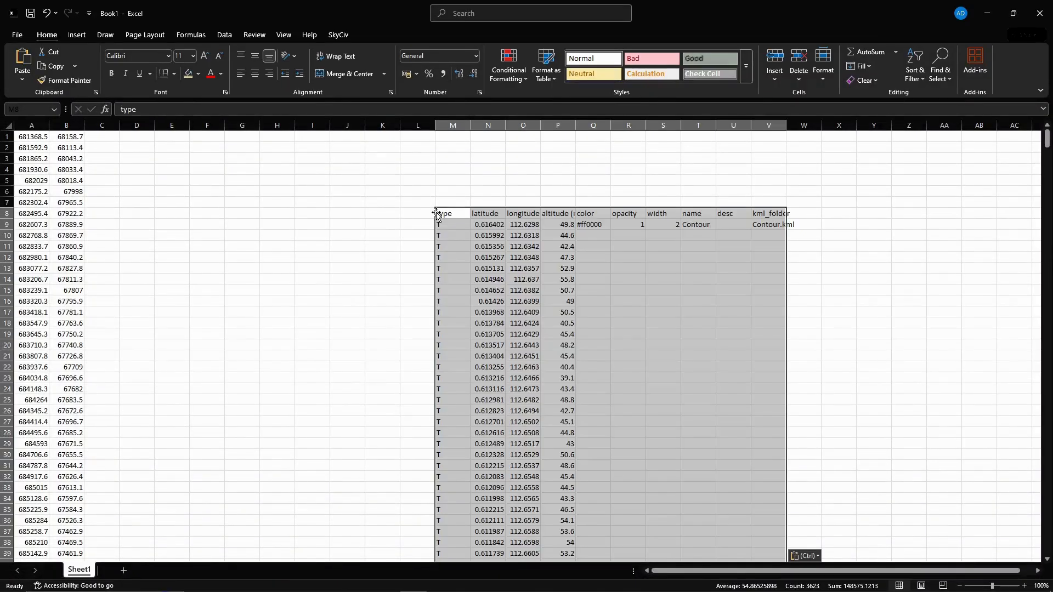
click(562, 215)
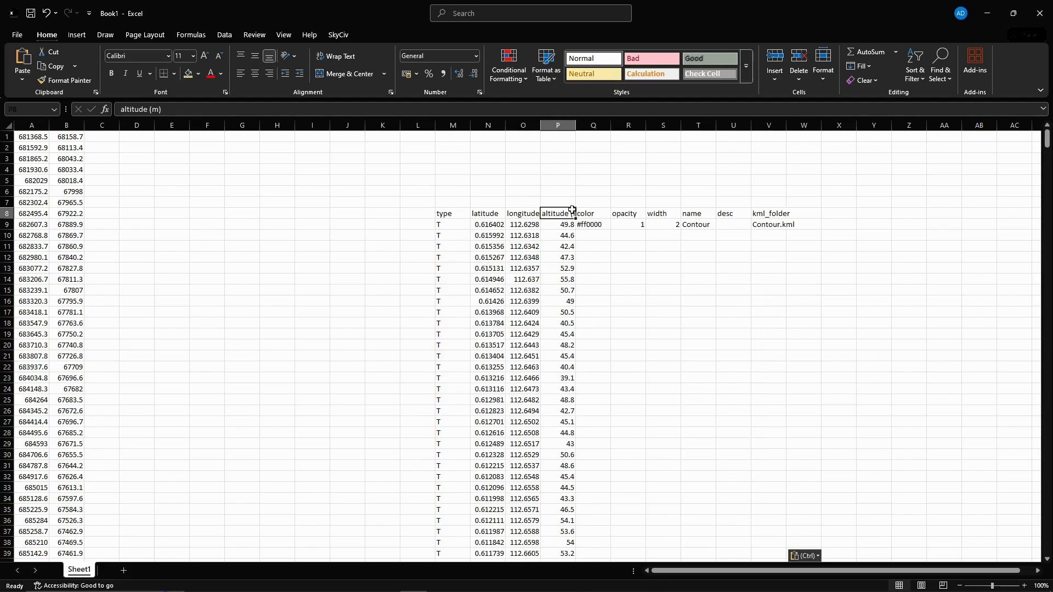
key(ctrl+z)
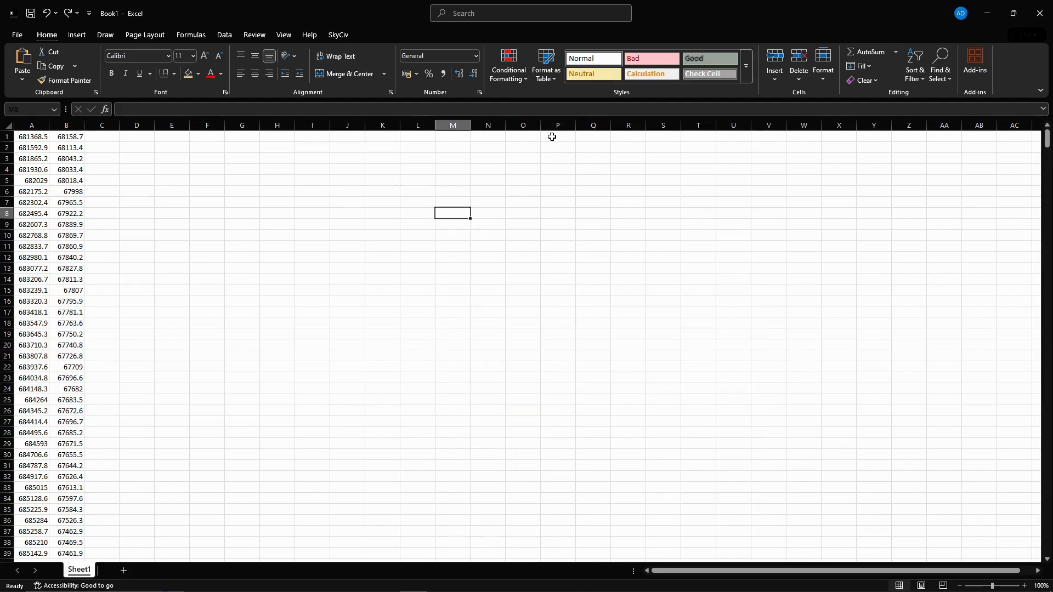
Paste the elevation data at cell L1 and move its altitude (m) column into column C, beside the UTM coordinates.
click(417, 137)
key(ctrl+v)
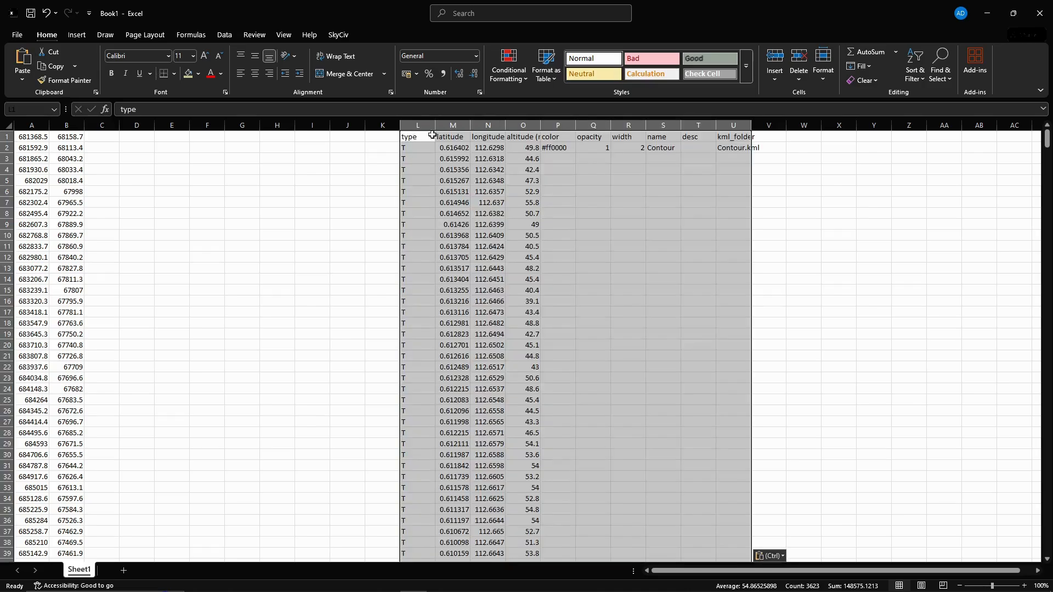
click(526, 124)
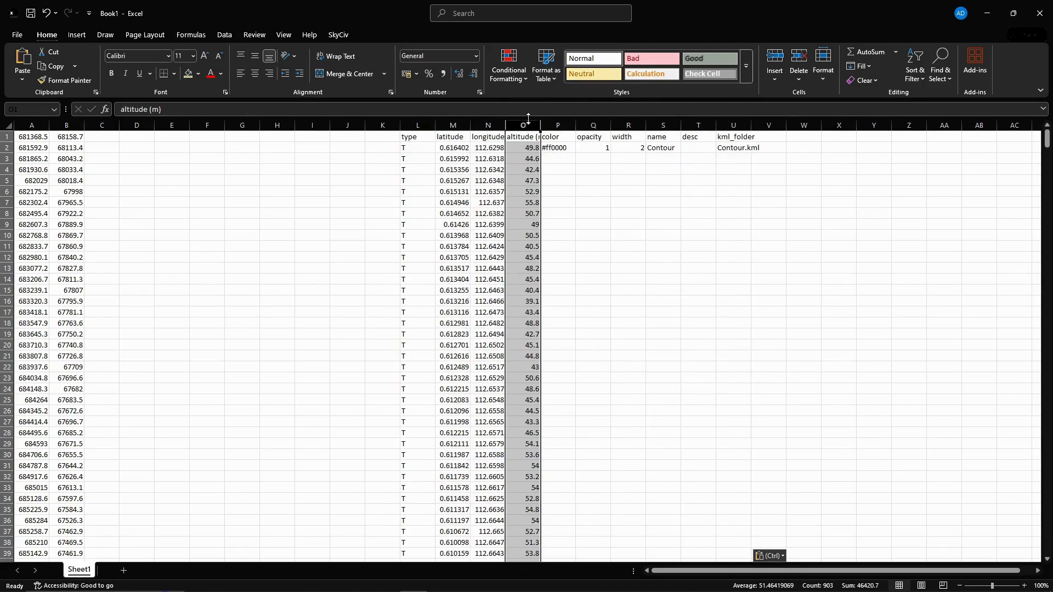
key(ctrl+c)
click(102, 139)
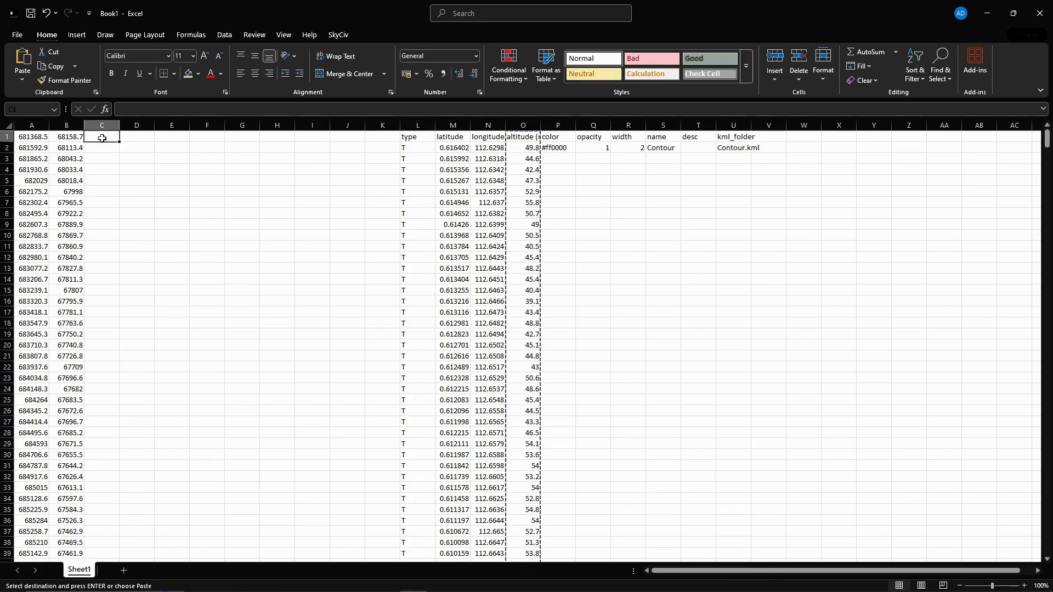
key(ctrl+v)
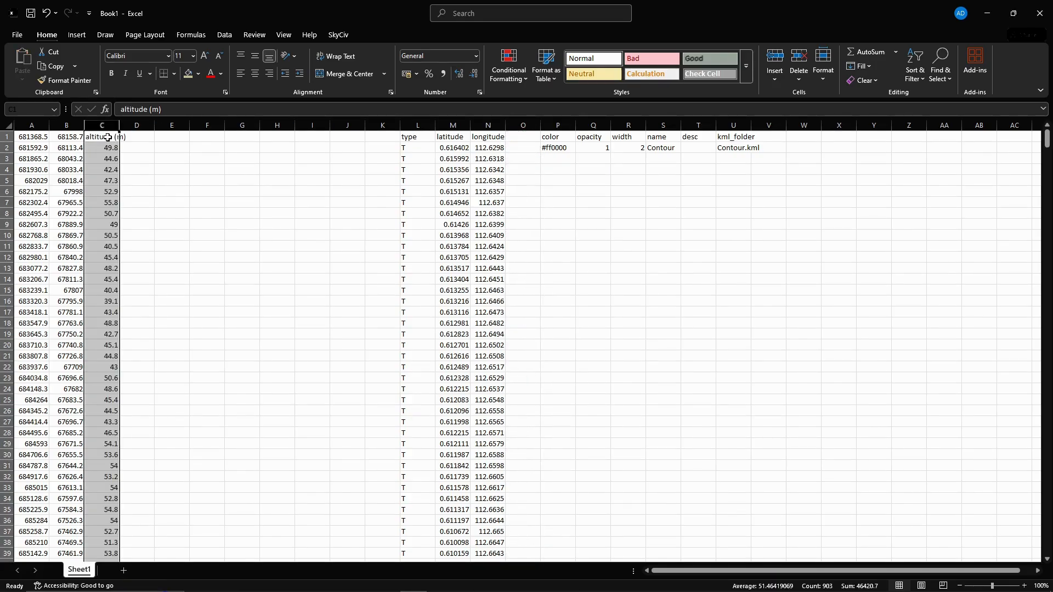
Delete the altitude (m) header cell C1, shifting the cells up.
click(108, 137)
right_click(108, 138)
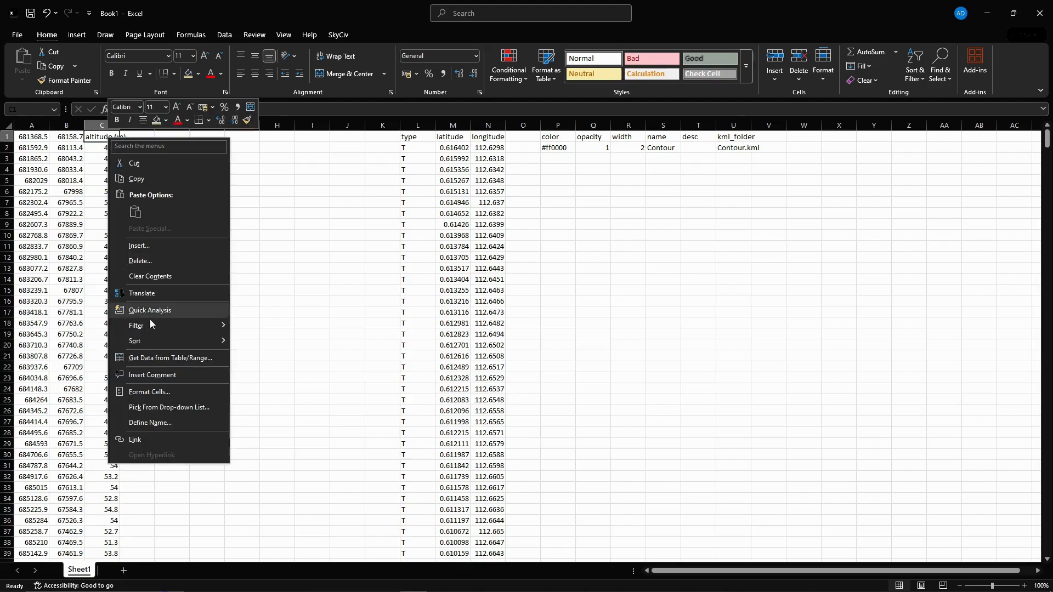
click(156, 261)
click(146, 274)
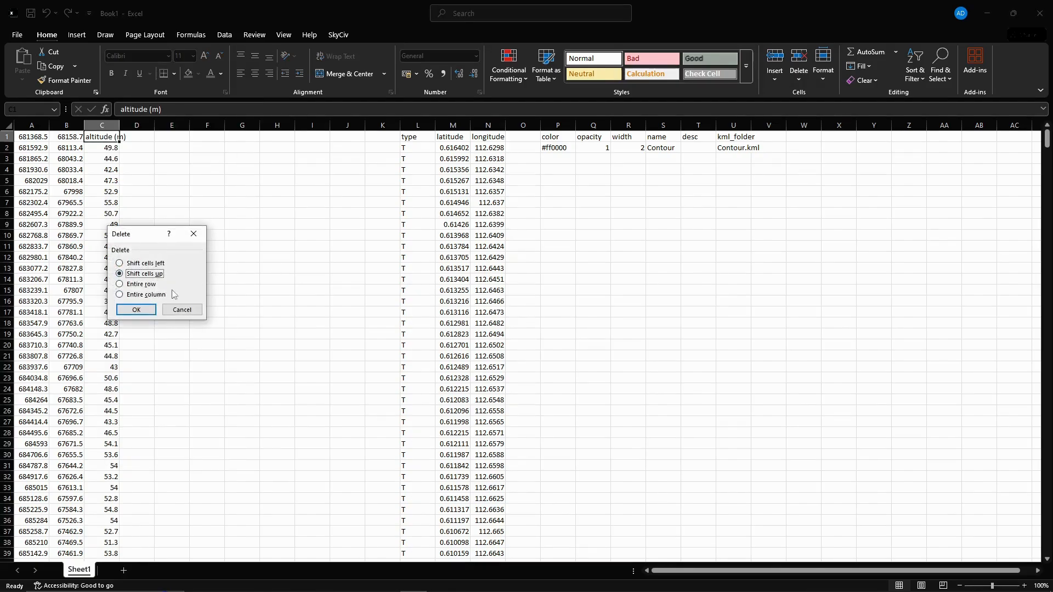
click(141, 310)
Delete columns L to V holding the leftover elevation file data.
scroll(207, 288, down, 18)
scroll(404, 192, up, 18)
drag(417, 125, 765, 125)
right_click(622, 160)
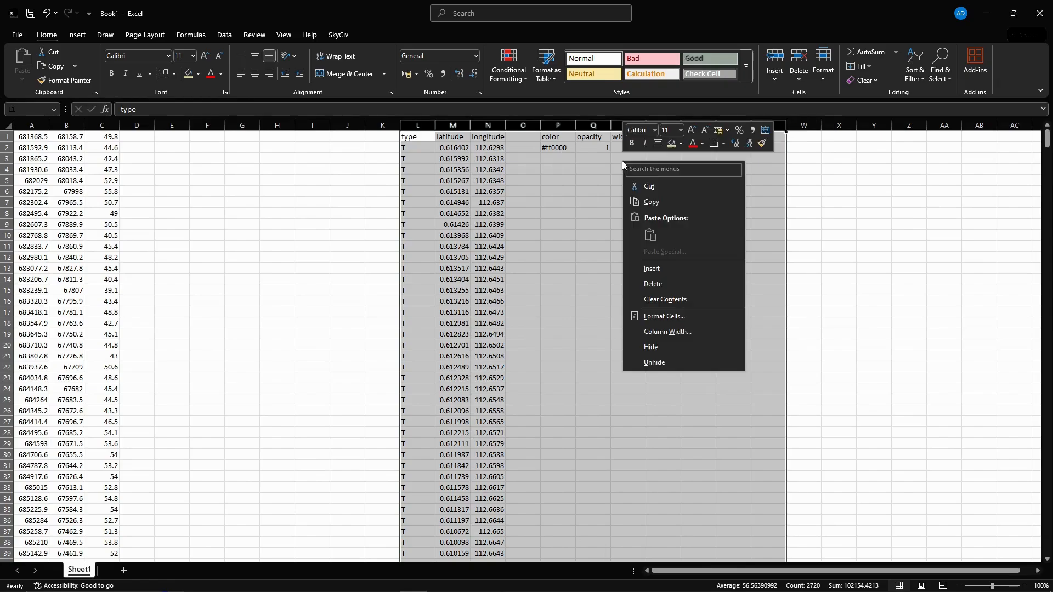
click(652, 284)
Save the workbook as Book1.xlsx in the OneDrive Documents folder.
click(312, 257)
key(ctrl+s)
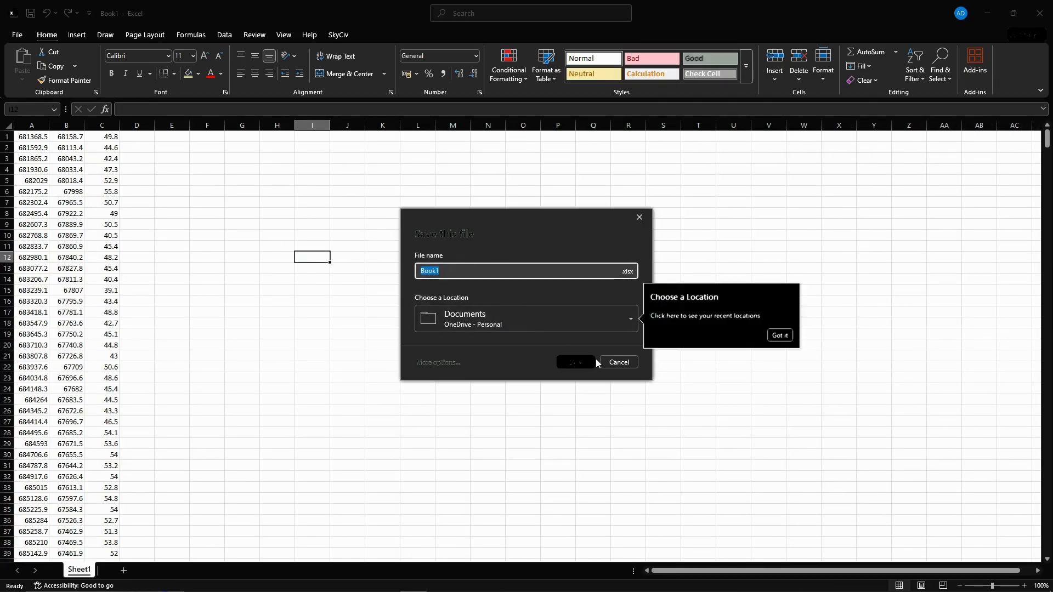
click(586, 363)
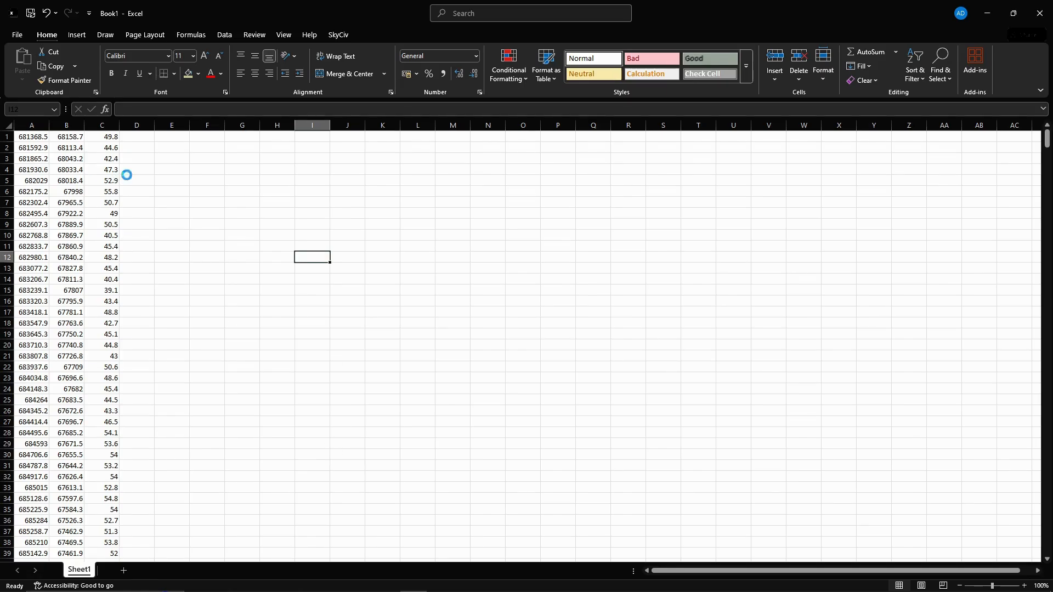
Save a copy of the workbook as Book1, type Excel Workbook, in the Teknik Jalan Raya folder under Documents.
click(17, 35)
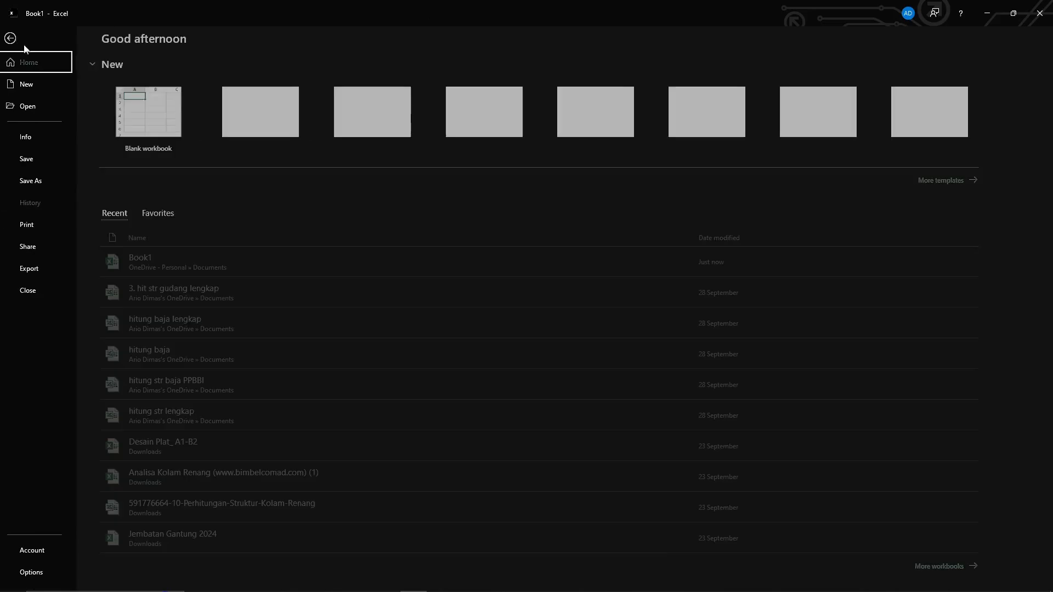
click(35, 181)
click(160, 299)
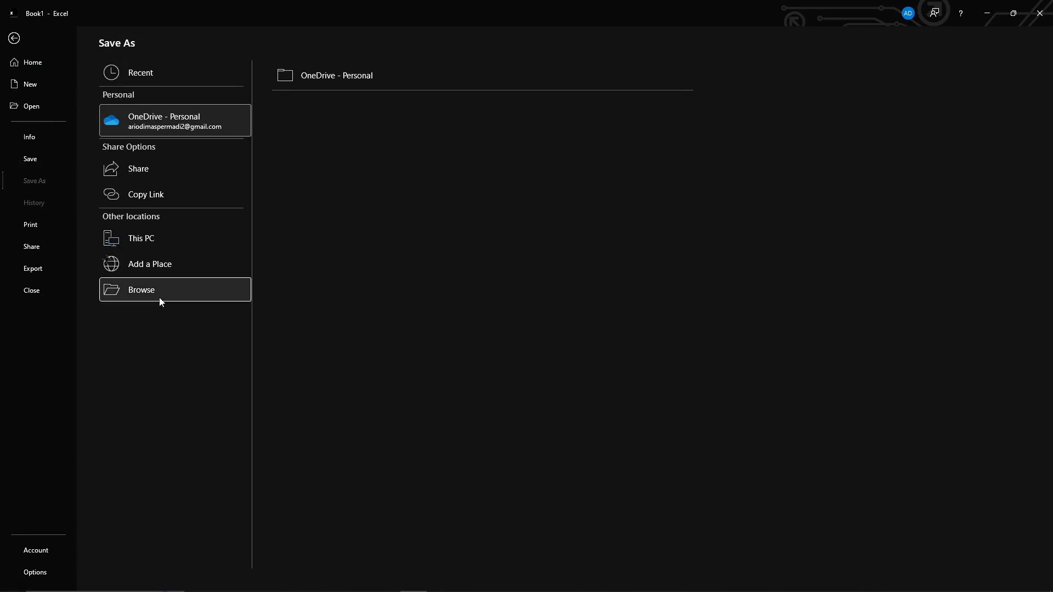
click(130, 296)
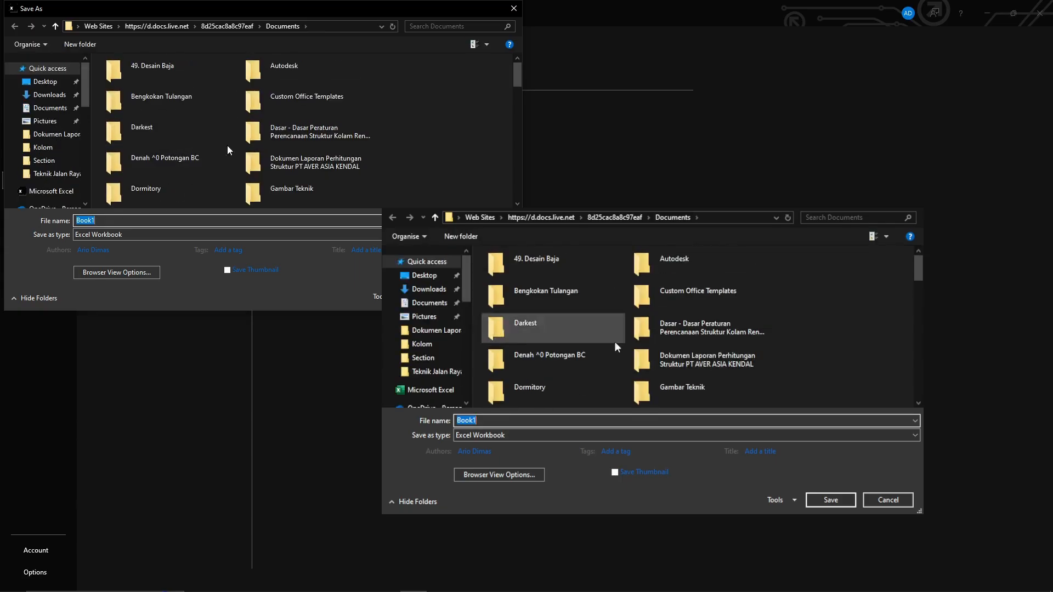
scroll(630, 339, down, 3)
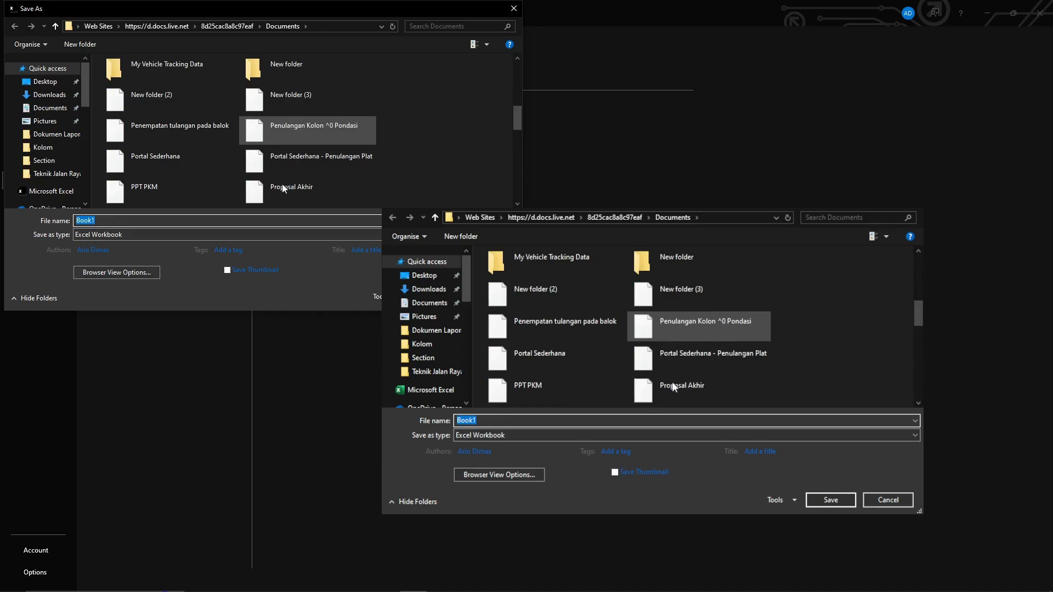
scroll(671, 381, down, 3)
scroll(693, 377, up, 1)
click(697, 291)
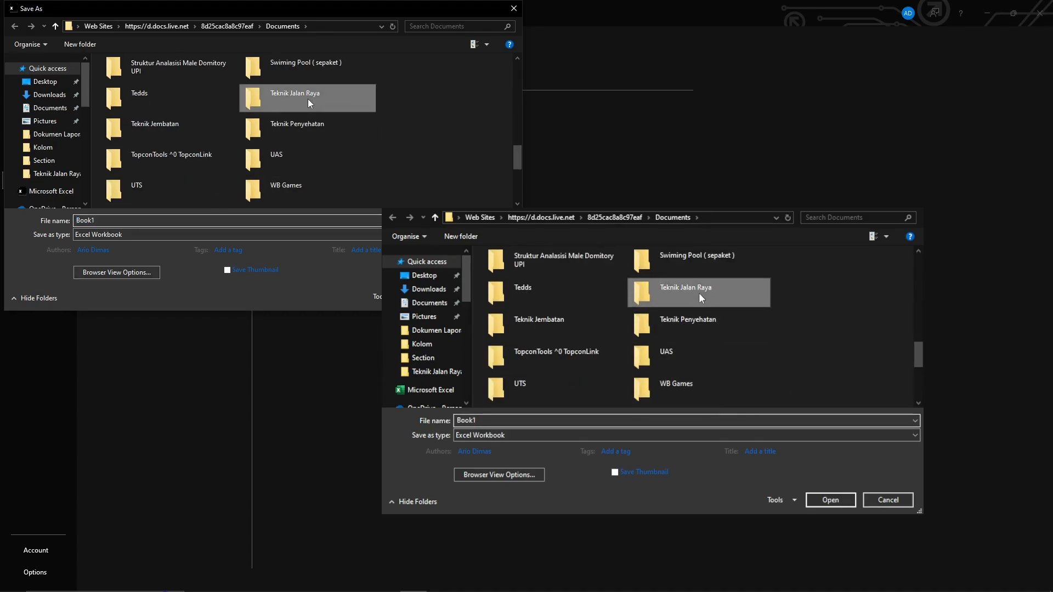
click(830, 500)
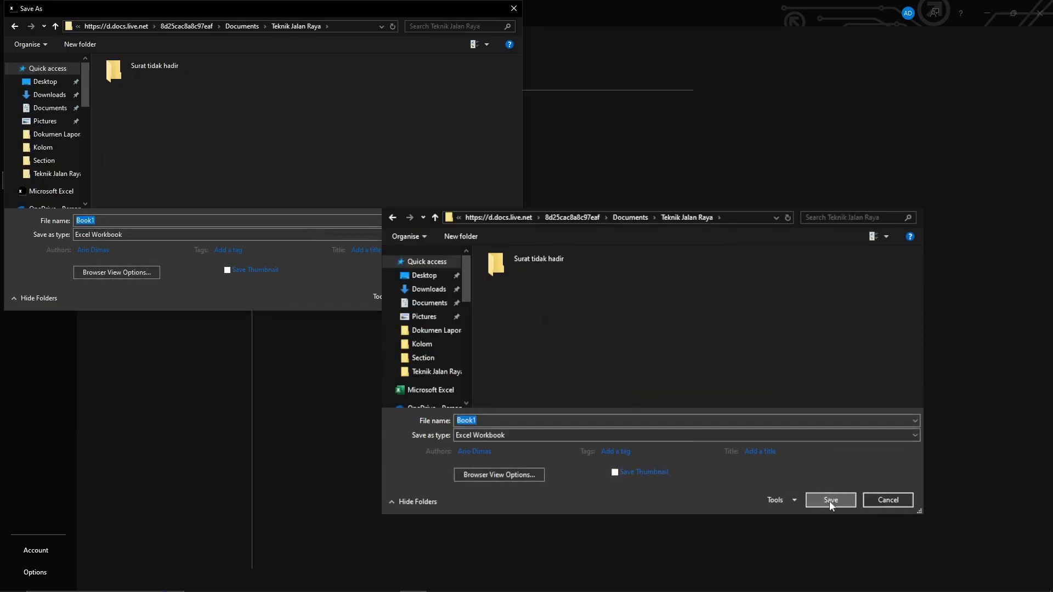
click(830, 500)
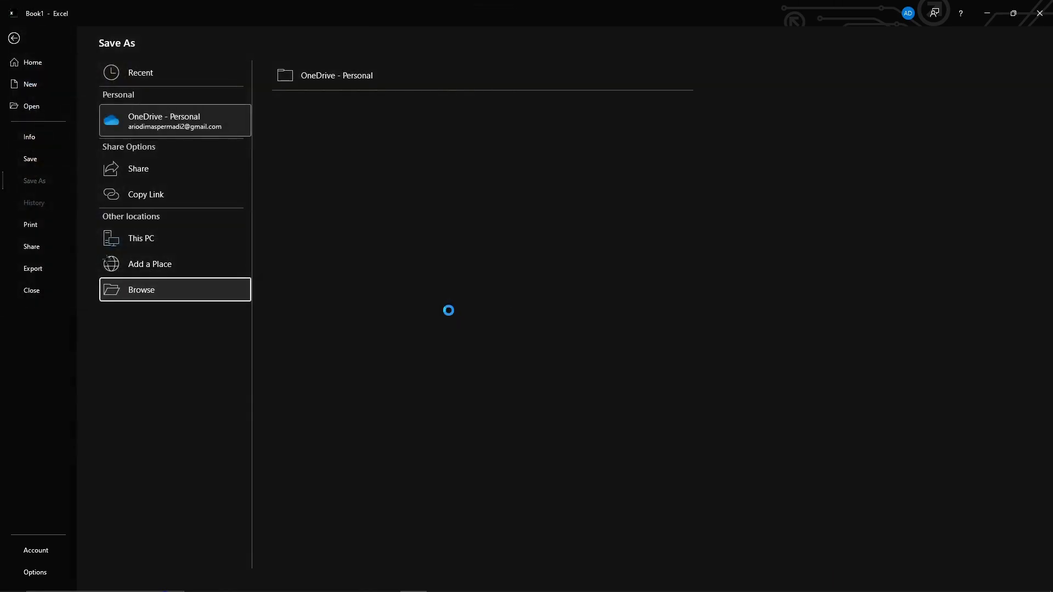
Bring up the KONTUR file in Notepad and close the two GPS Visualizer data files.
mouse_move(412, 589)
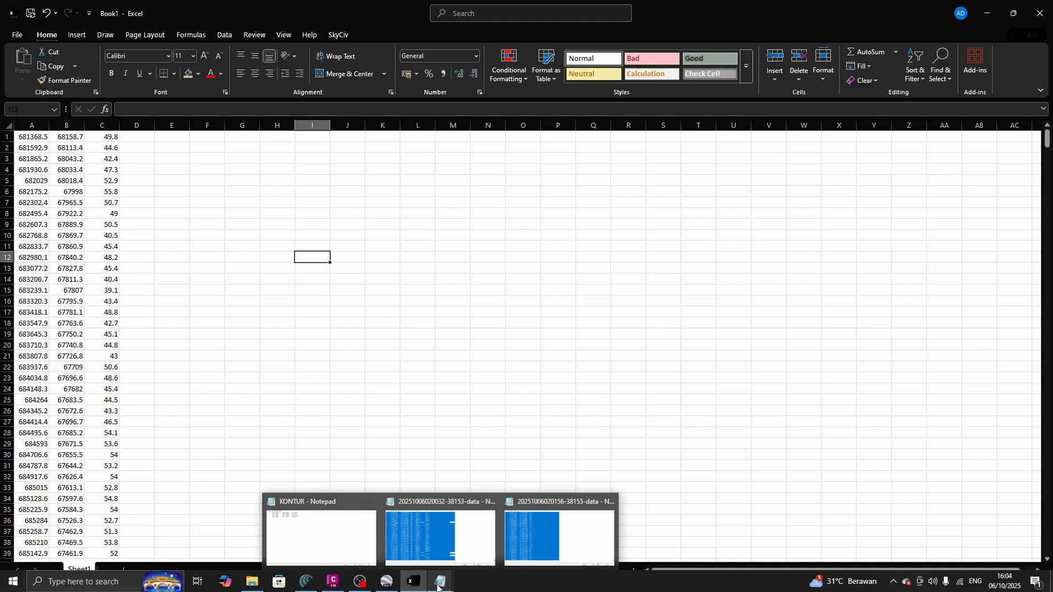
click(329, 537)
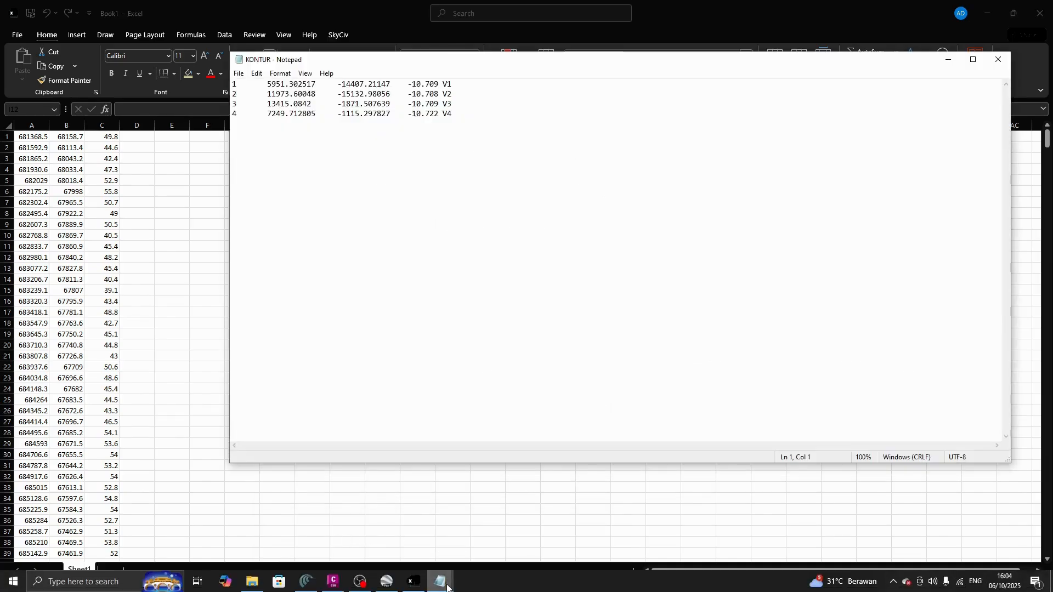
click(482, 502)
click(549, 501)
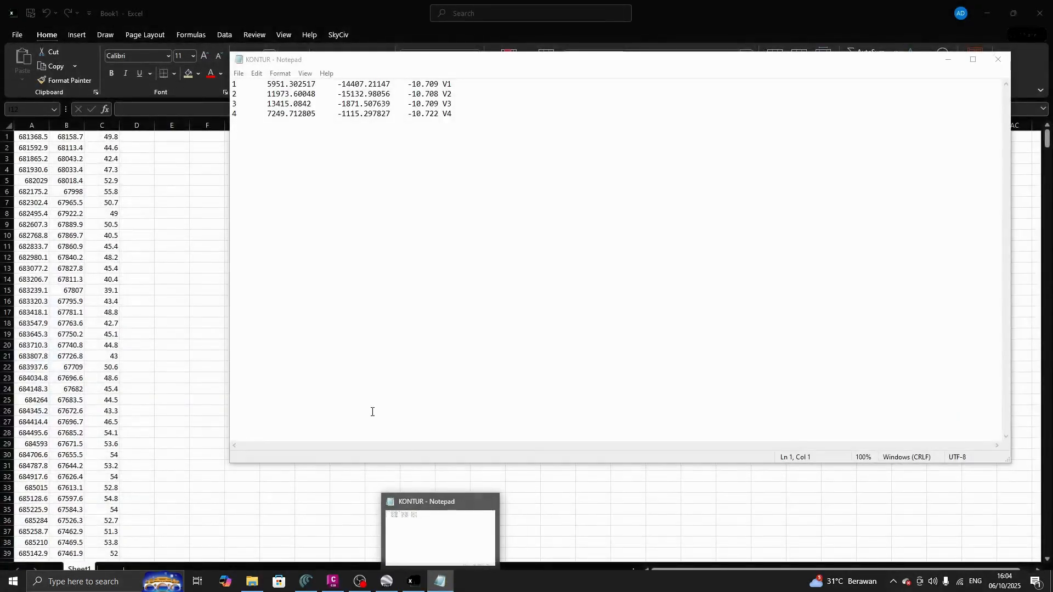
click(430, 255)
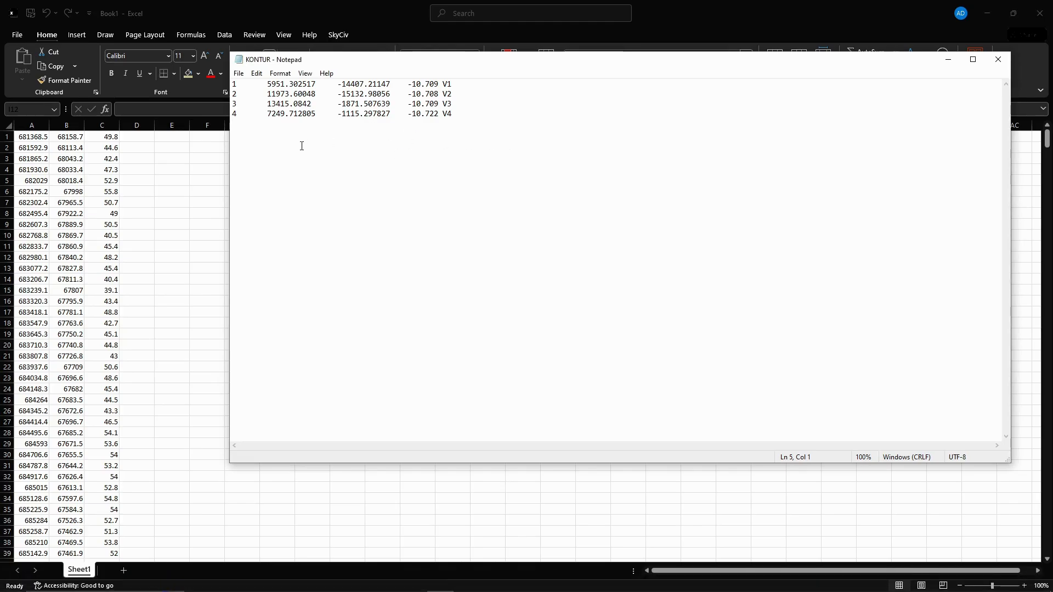
Replace the entire contents of the KONTUR text file with the data from Excel columns A to C and save it.
click(38, 138)
drag(34, 137, 122, 122)
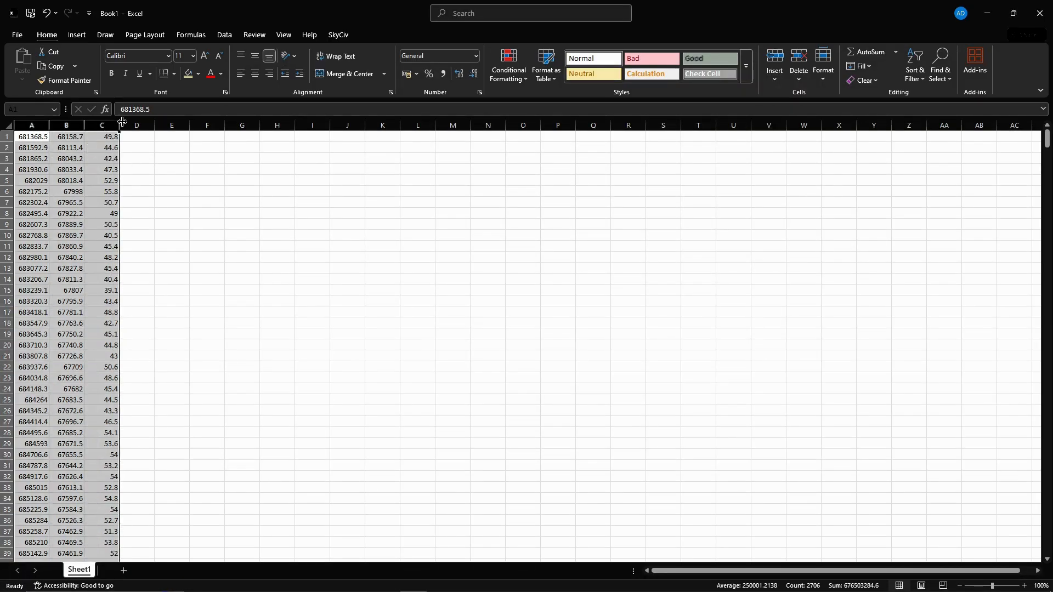
key(ctrl+c)
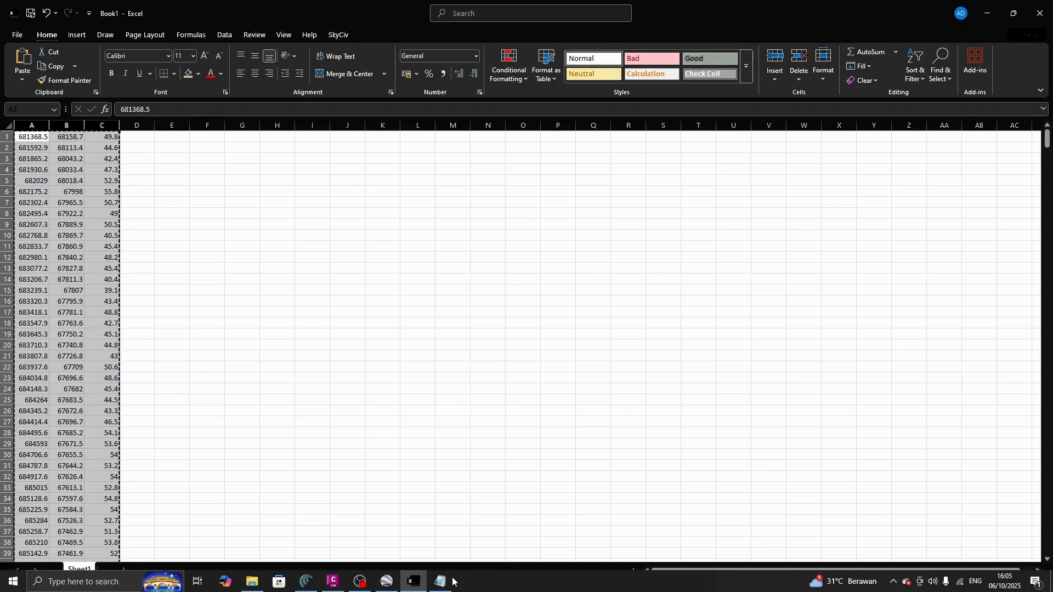
click(439, 581)
drag(233, 83, 491, 131)
key(Delete)
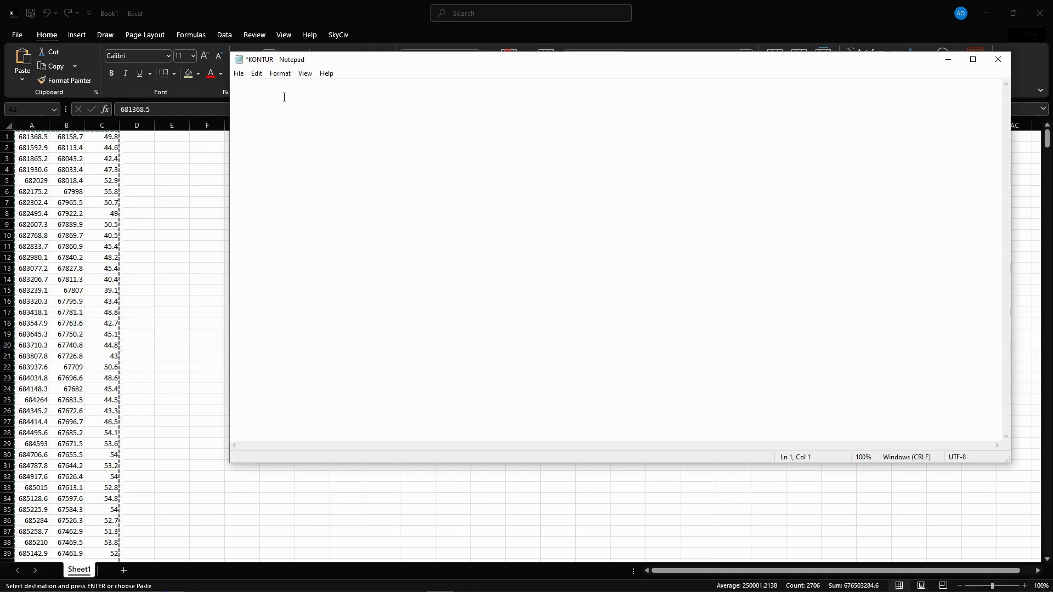
key(ctrl+v)
scroll(325, 133, up, 20)
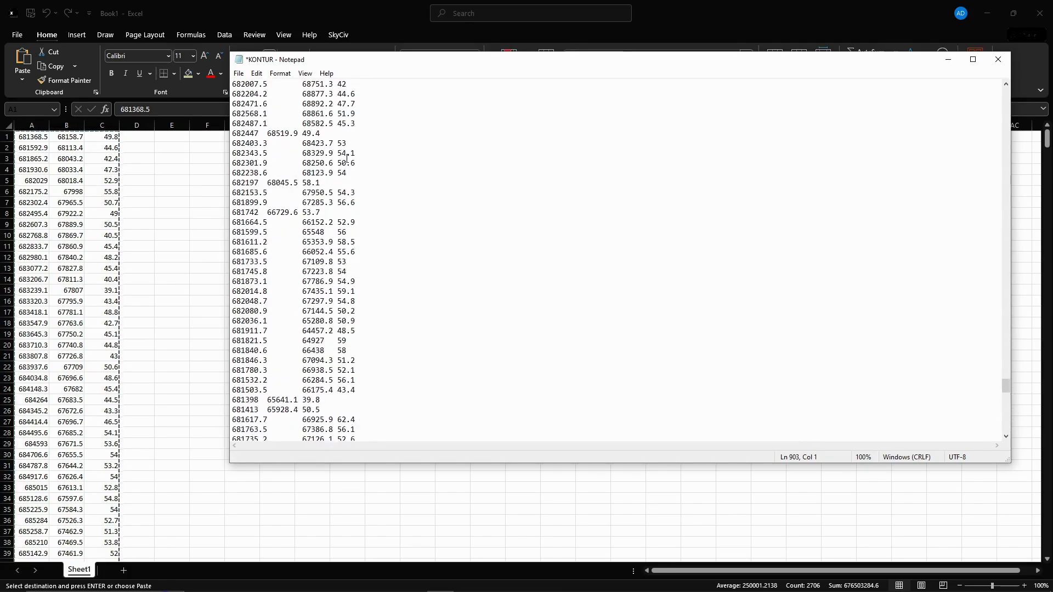
key(ctrl+s)
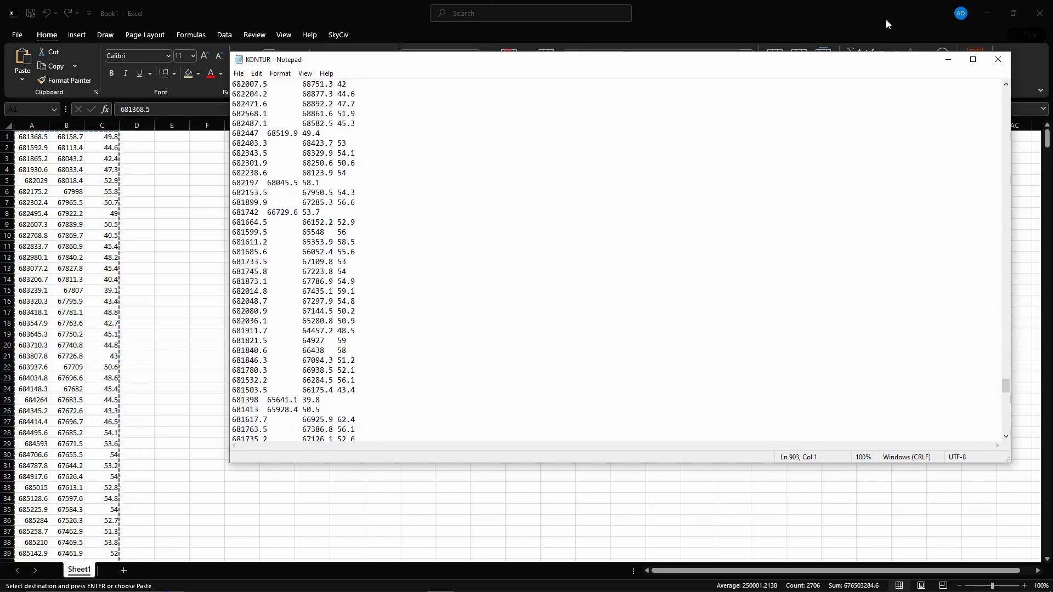
Minimize Notepad and Excel and switch to the browser with the GPS Visualizer output page.
click(948, 60)
click(987, 13)
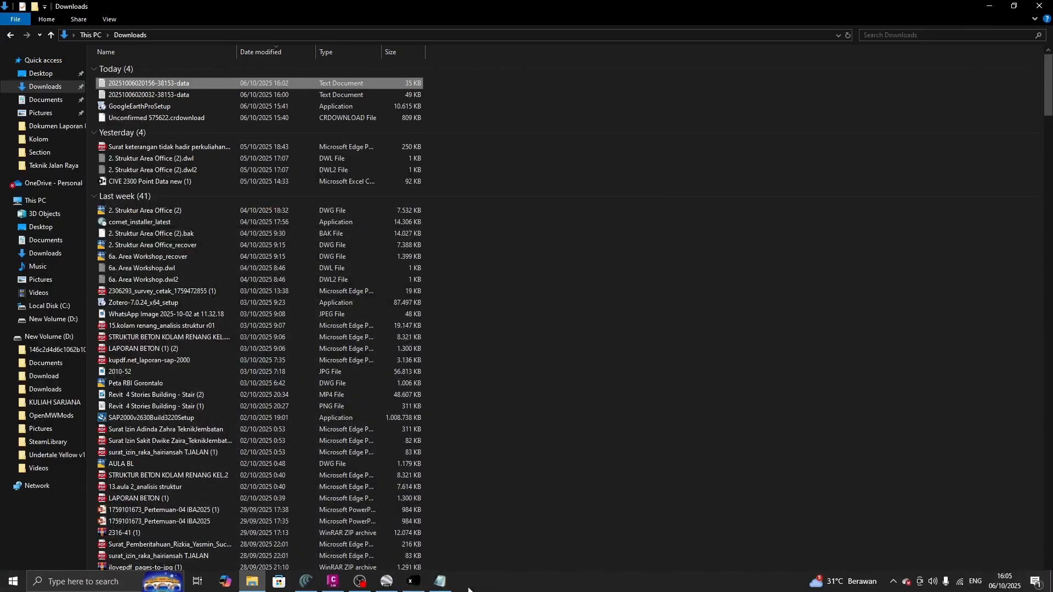
click(307, 589)
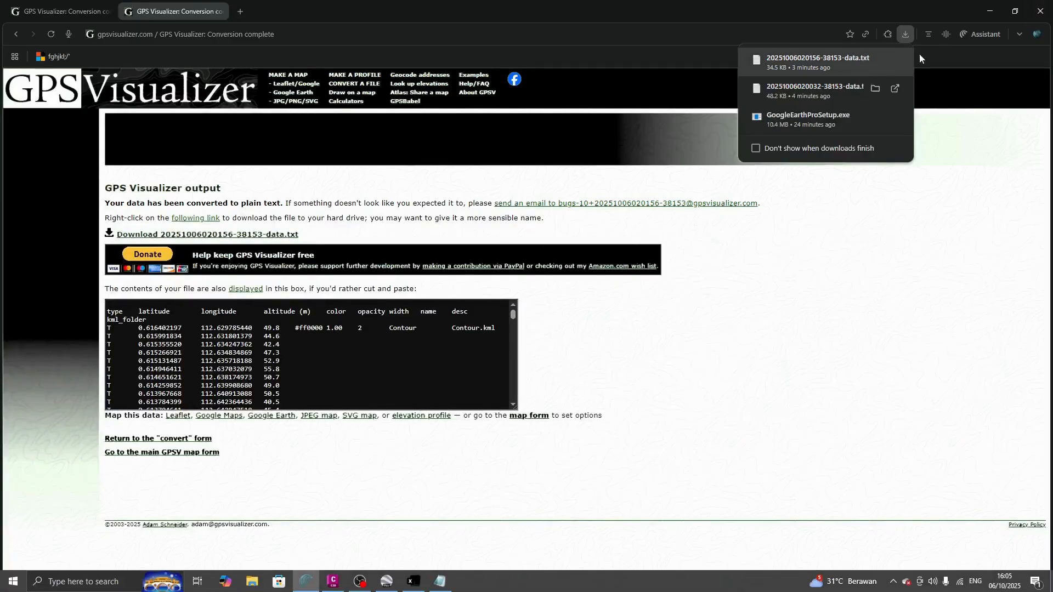
Close the browser and Google Earth Pro, and switch to the Civil 3D drawing.
click(1040, 12)
click(1040, 6)
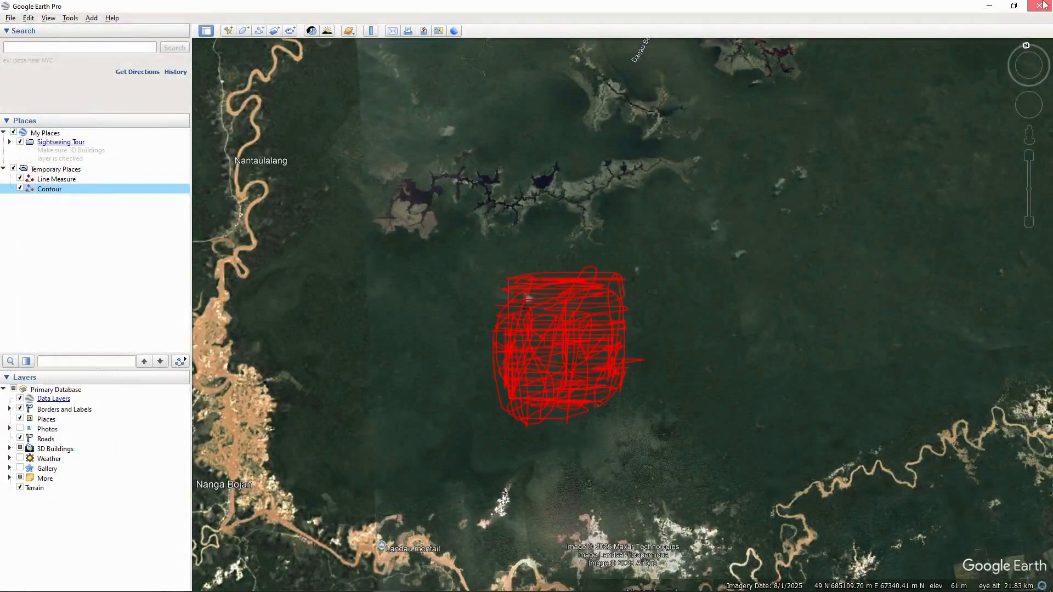
click(540, 318)
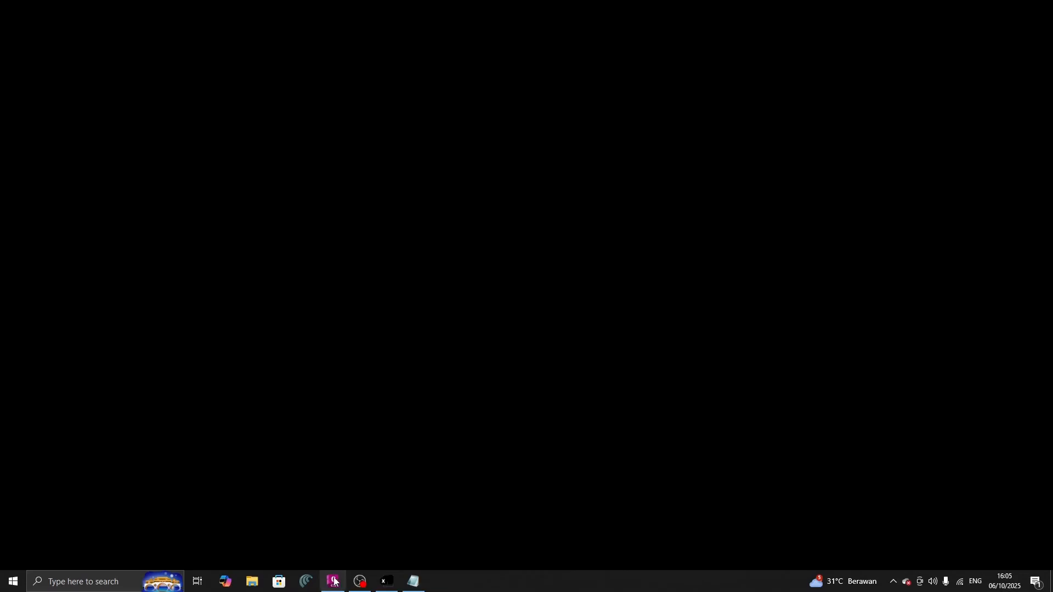
click(333, 582)
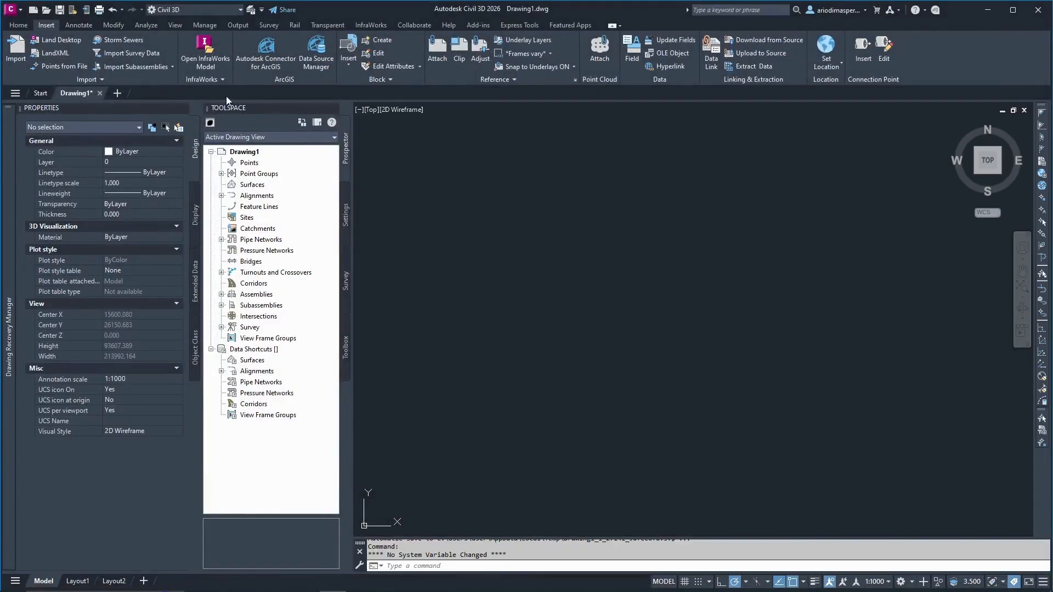
click(608, 182)
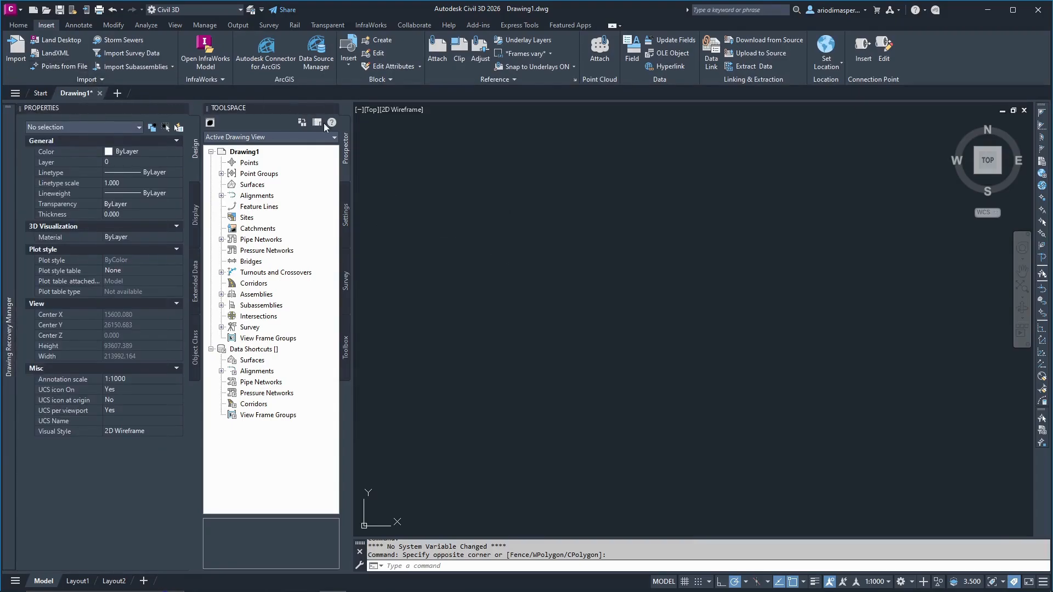
Close the Toolspace, start importing points from a file, and add KONTUR.txt from the Download folder.
click(336, 108)
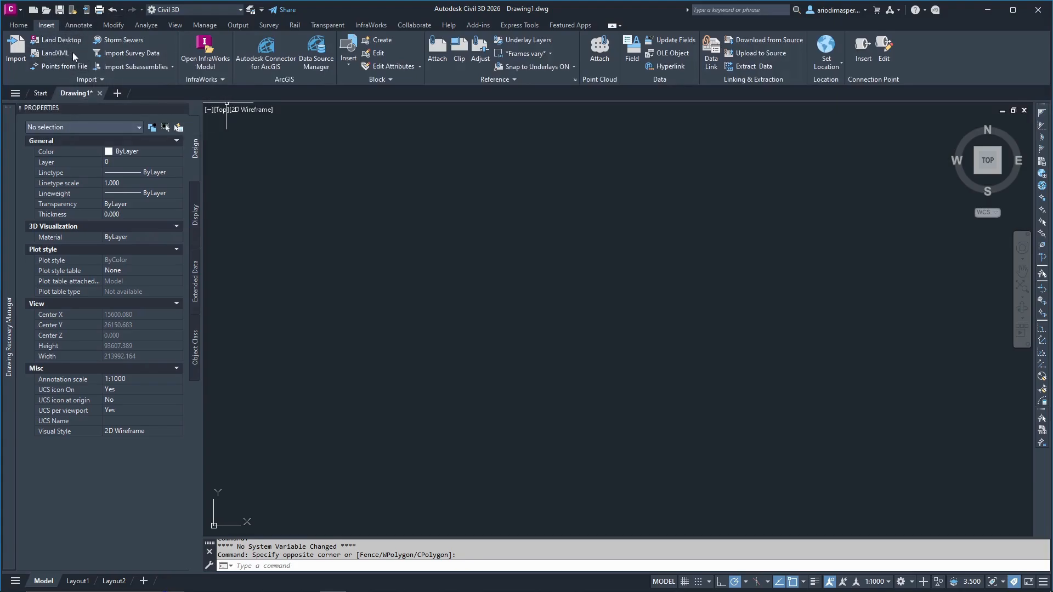
click(75, 67)
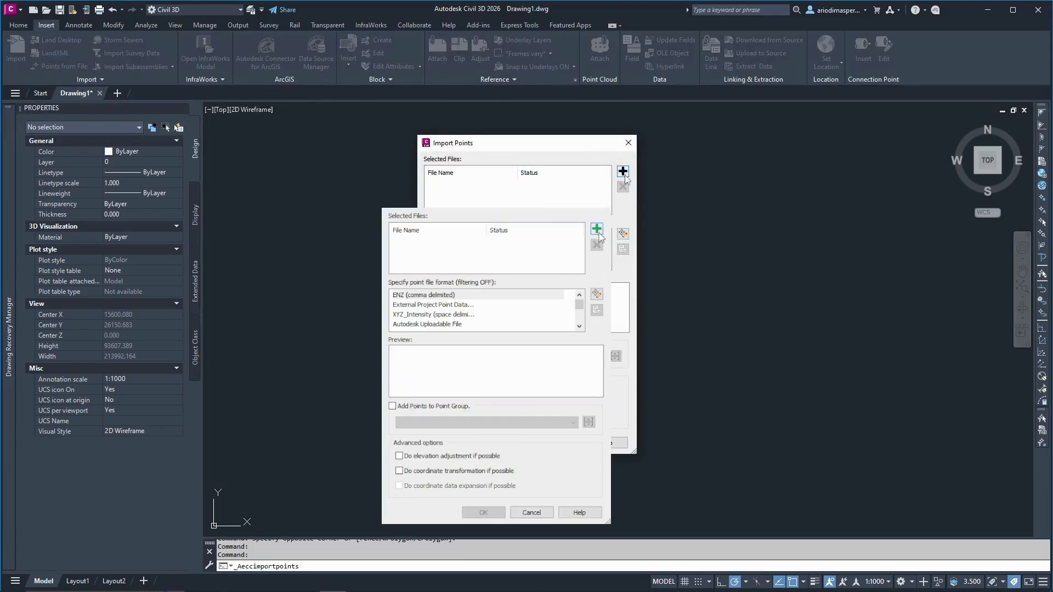
click(623, 172)
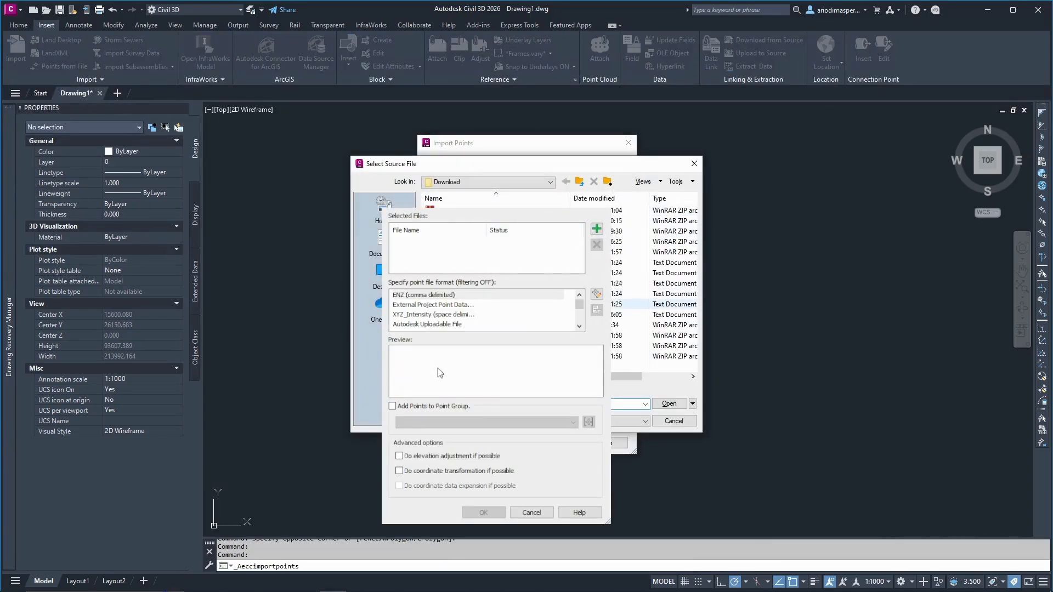
double_click(476, 314)
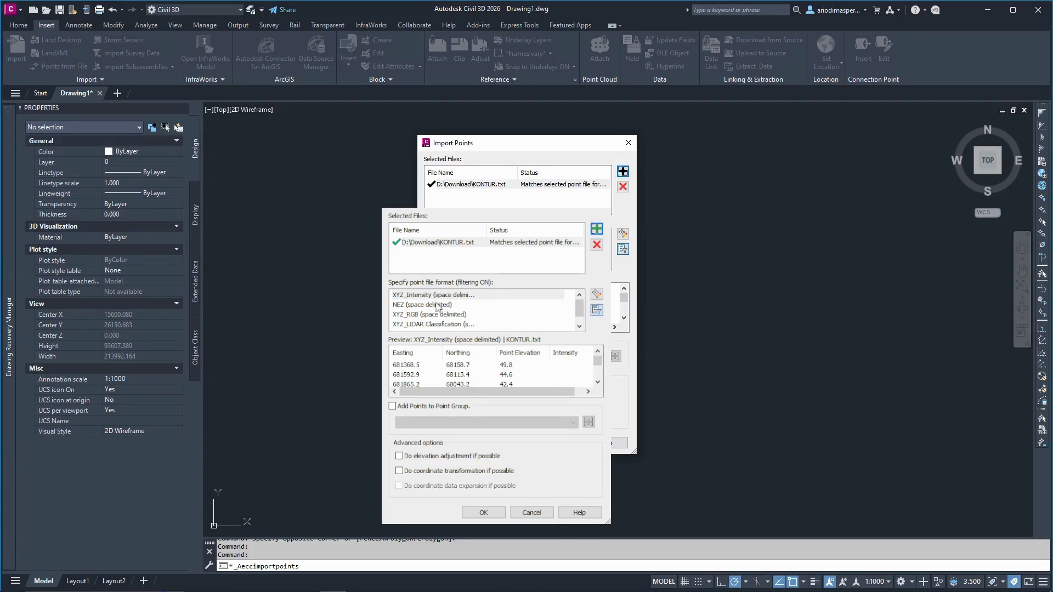
Check the column order in the Excel workbook and import the points with the ENZ (space delimited) file format.
scroll(449, 317, down, 1)
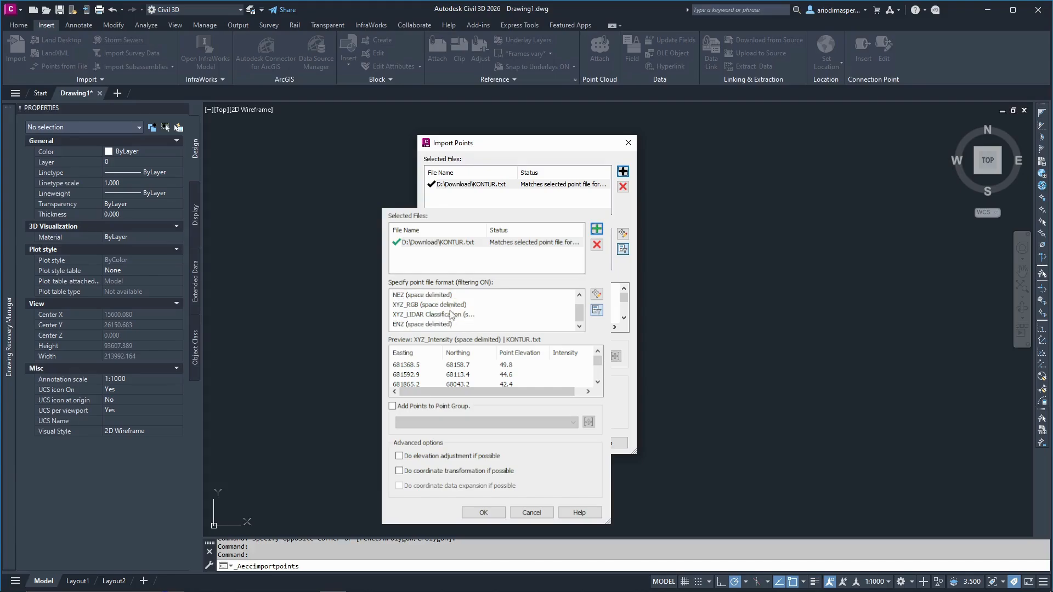
mouse_move(316, 585)
click(383, 586)
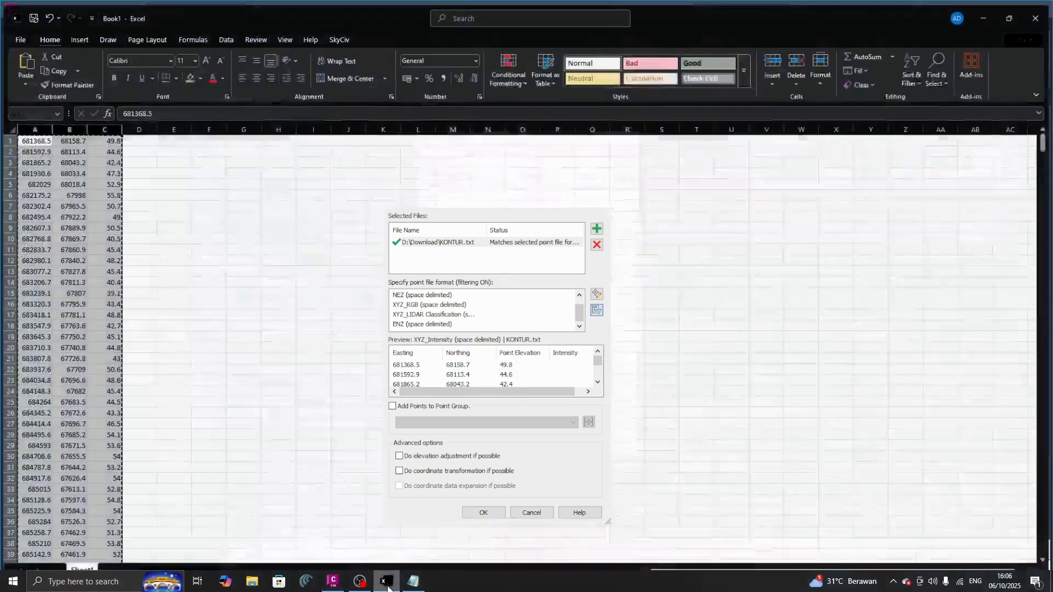
click(251, 189)
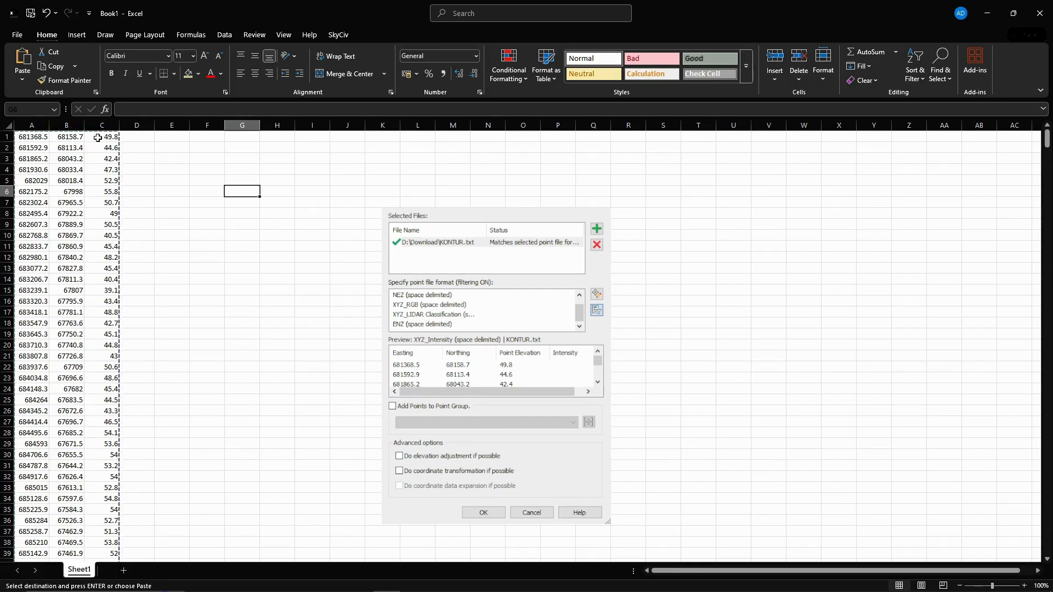
click(988, 13)
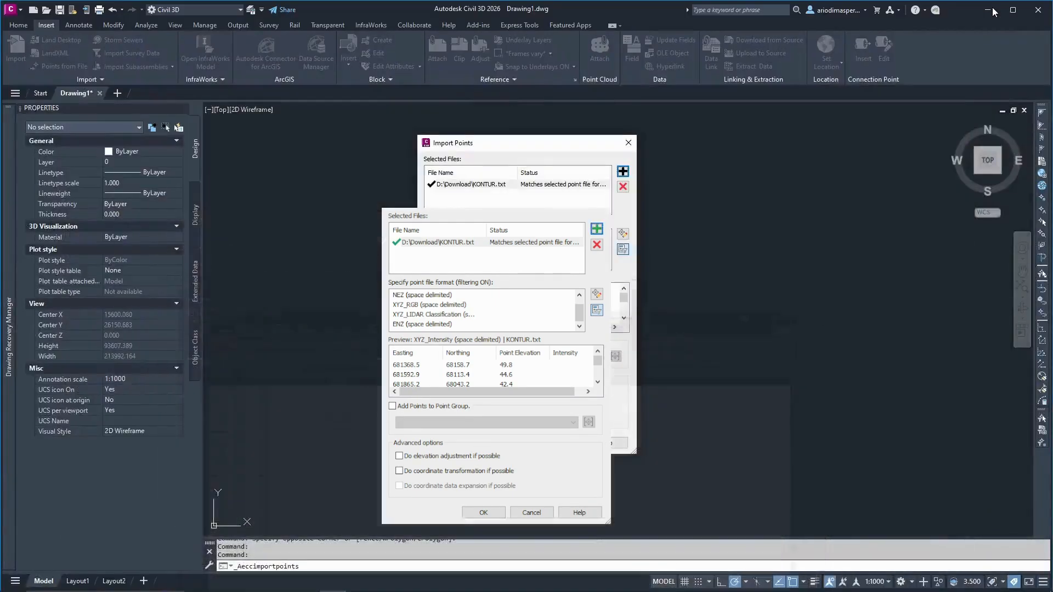
click(421, 324)
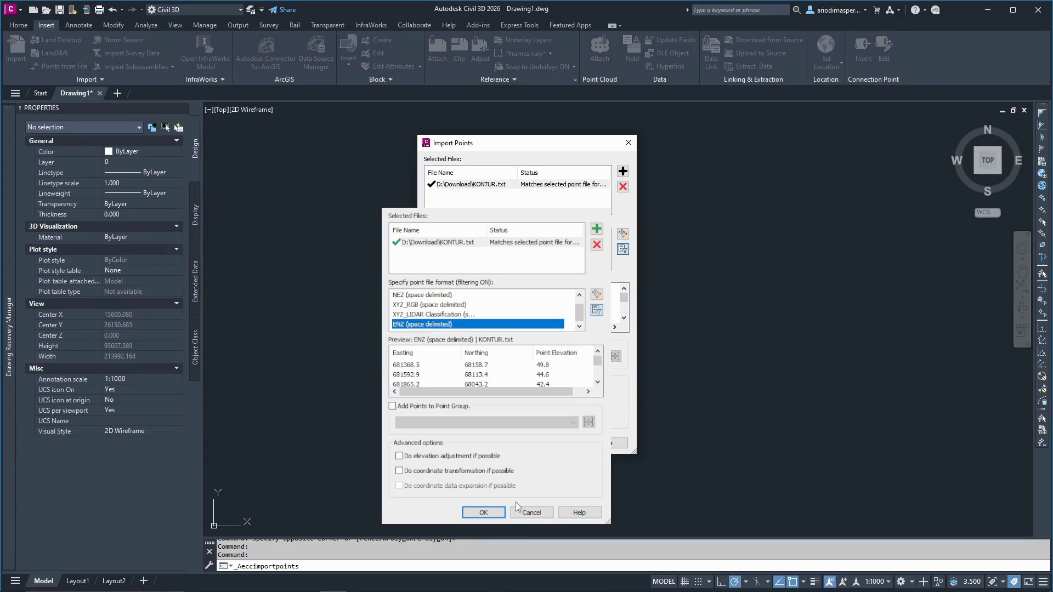
click(483, 512)
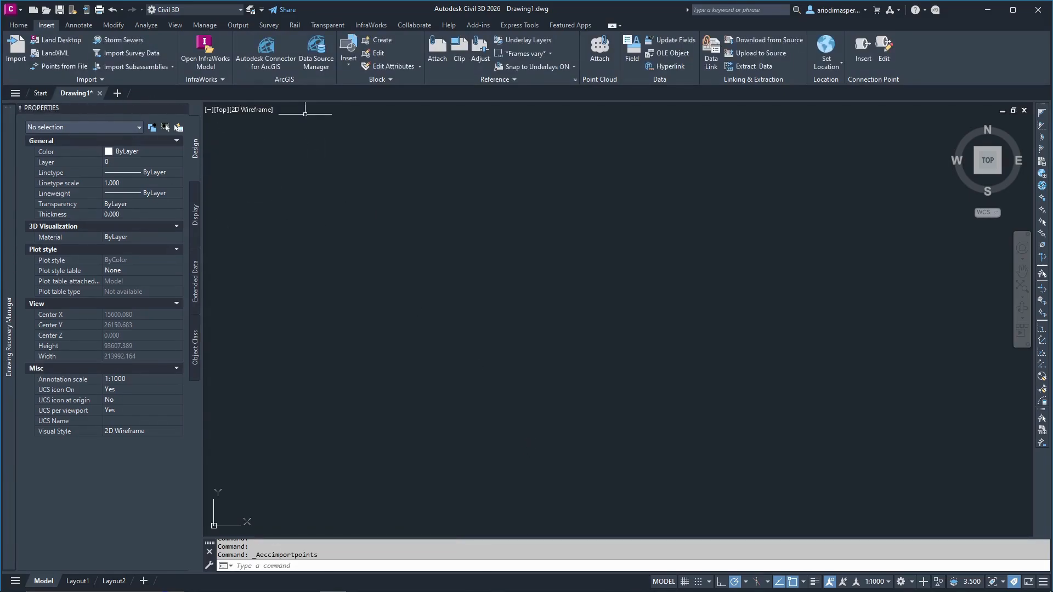
Show the Toolspace again and close the Properties palette.
scroll(306, 165, down, 4)
click(195, 228)
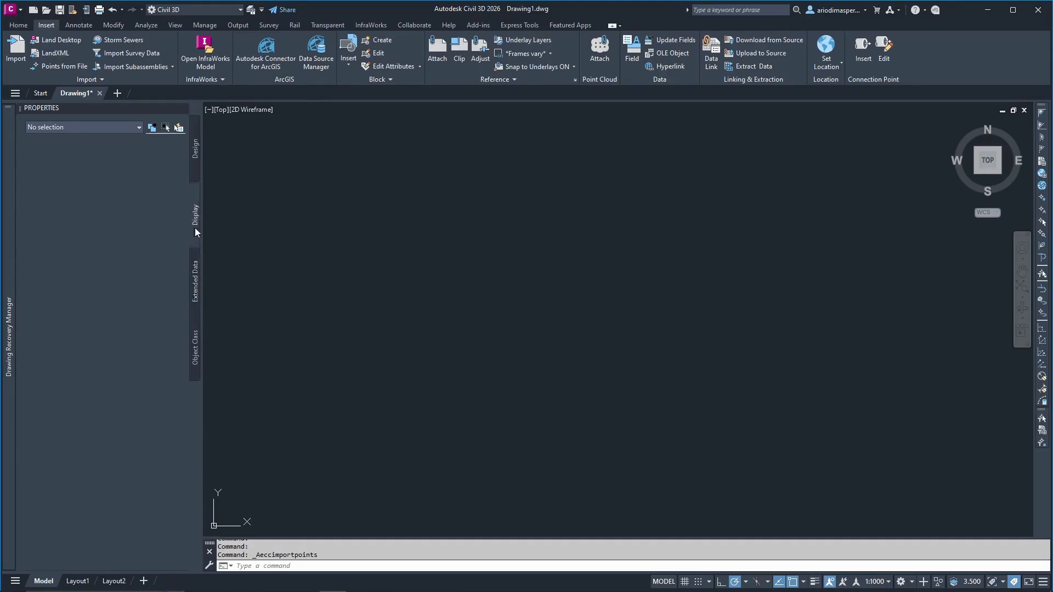
click(18, 25)
click(329, 143)
key(Escape)
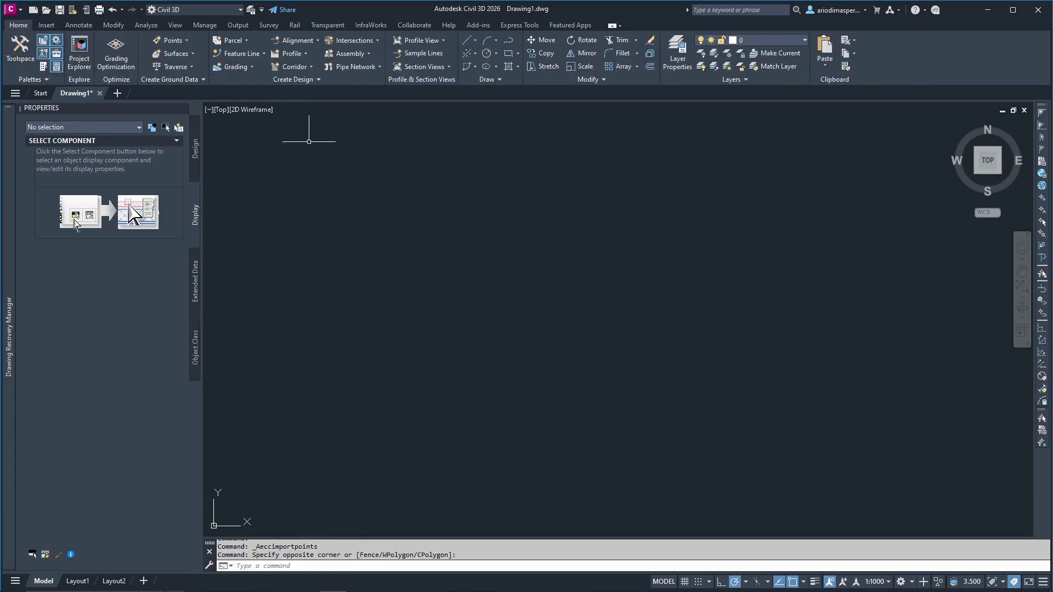
click(19, 65)
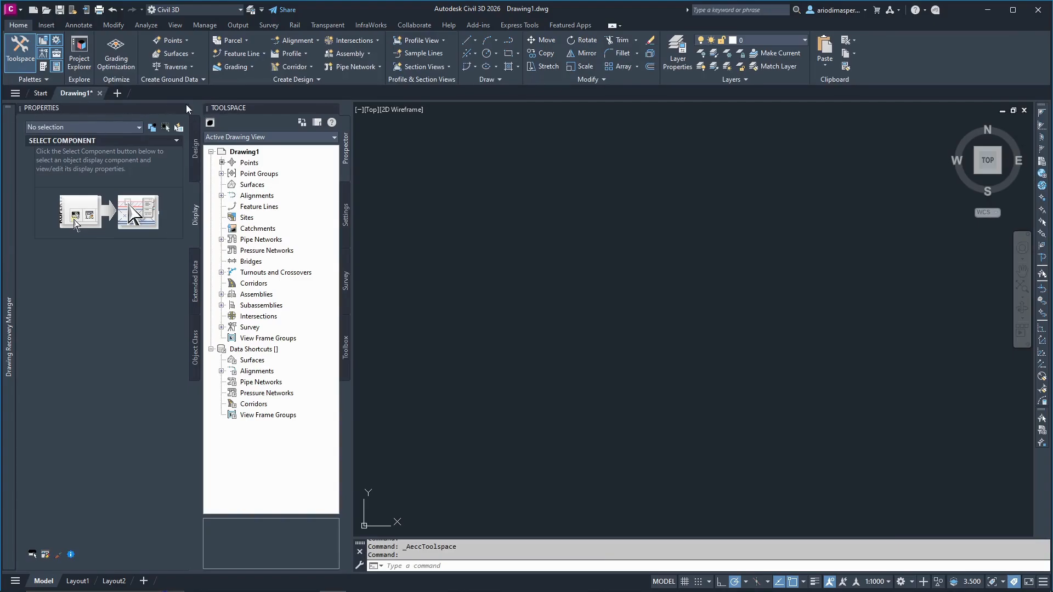
click(183, 106)
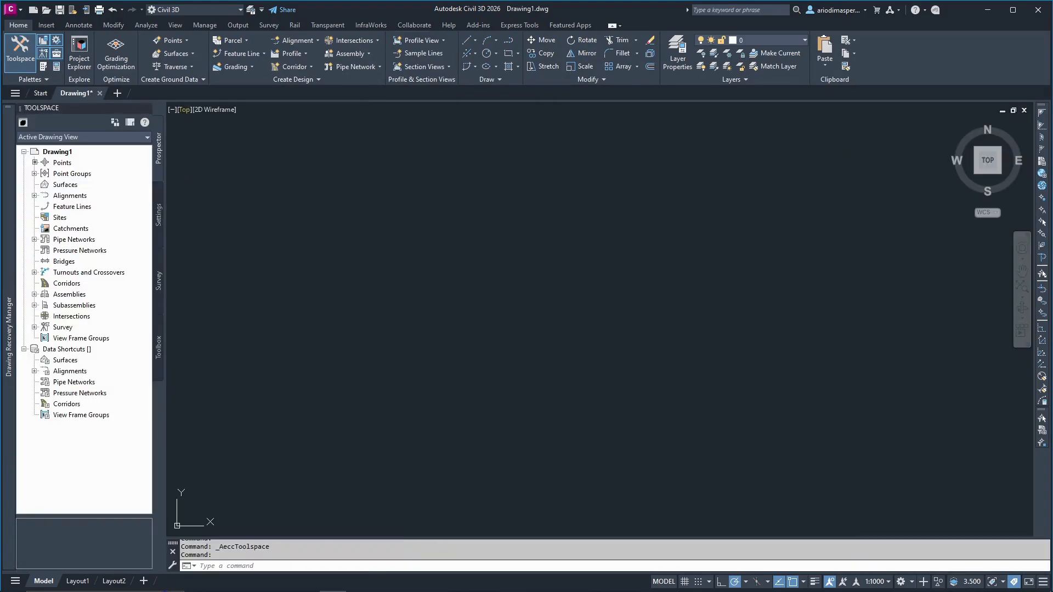
Examine the imported points and the _All Points group in the drawing's Prospector tree, along with their available commands.
click(65, 163)
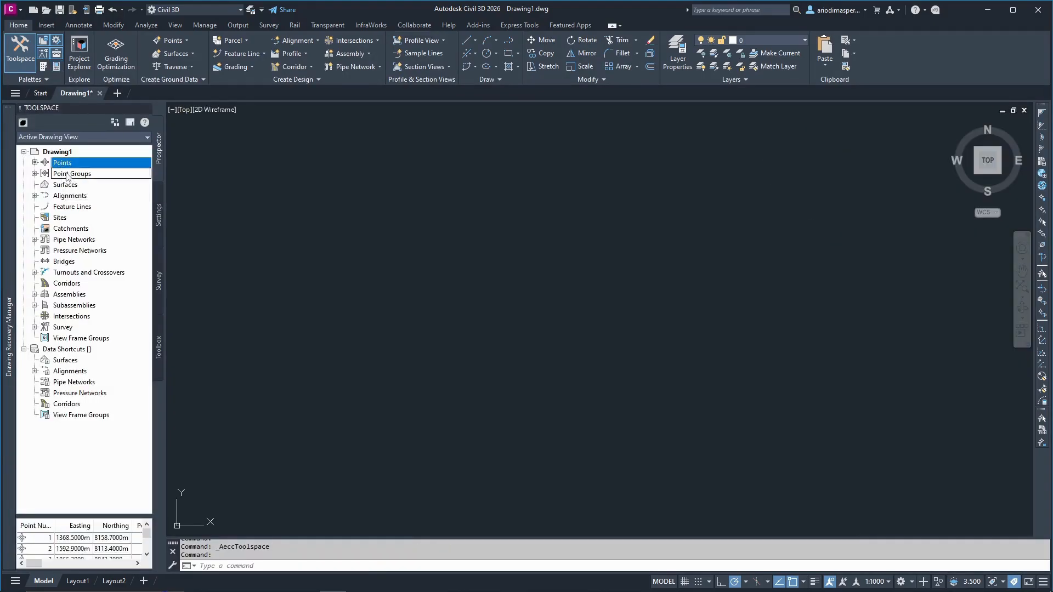
right_click(65, 166)
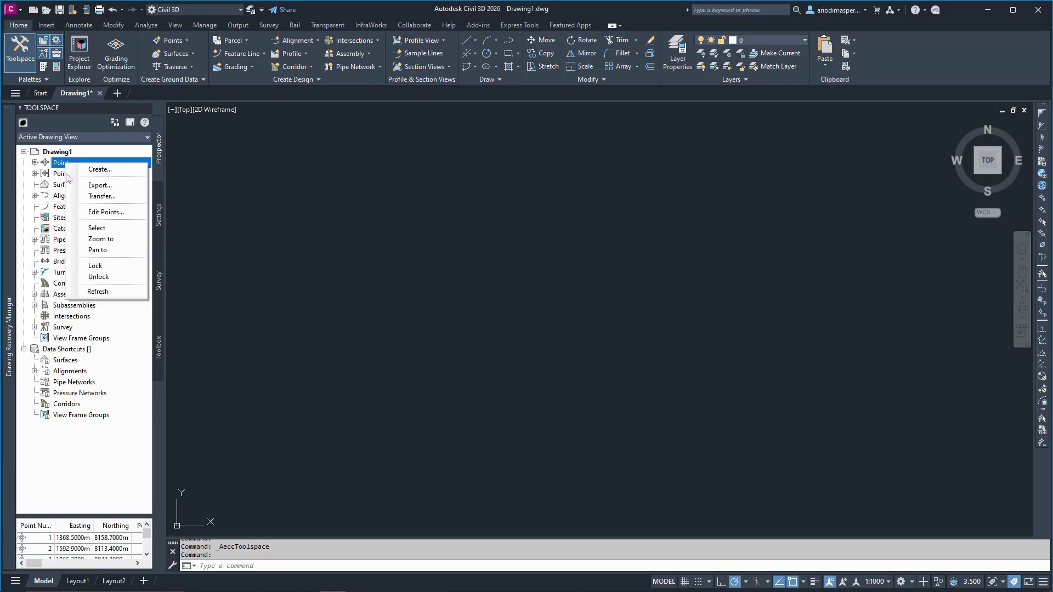
click(36, 164)
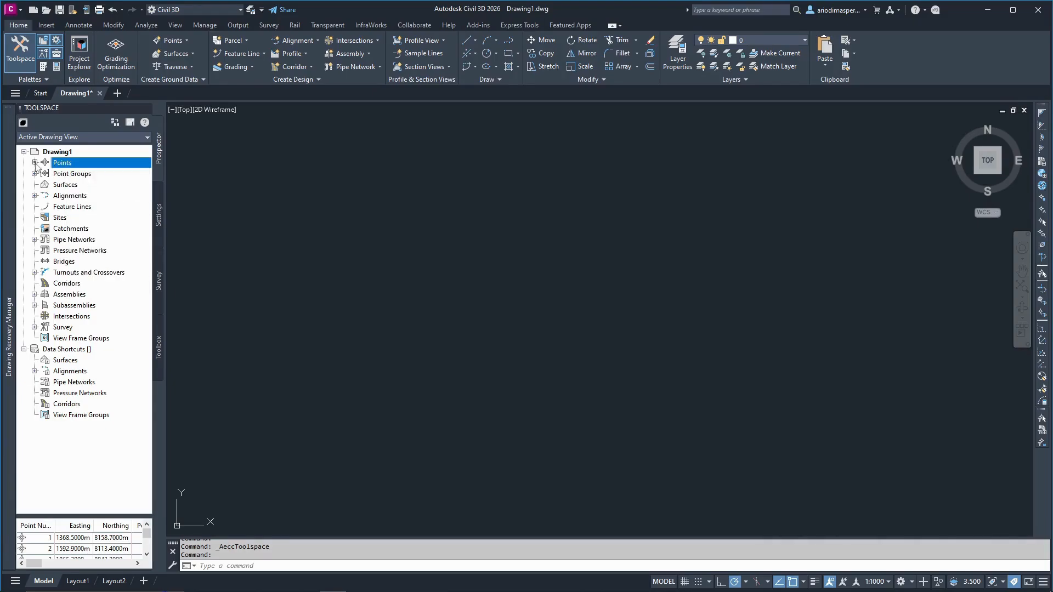
click(34, 173)
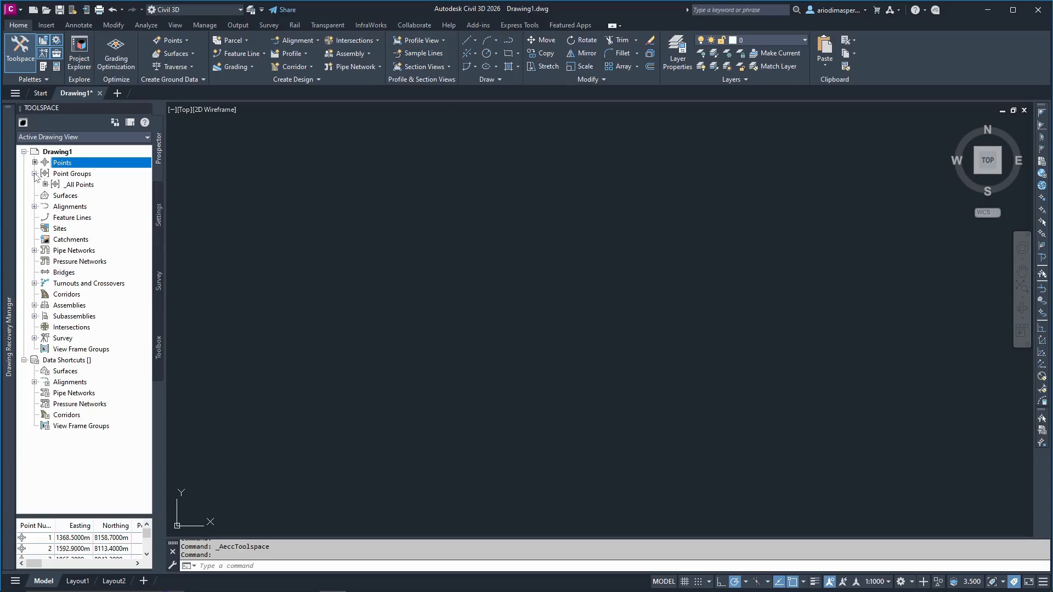
click(71, 186)
right_click(80, 186)
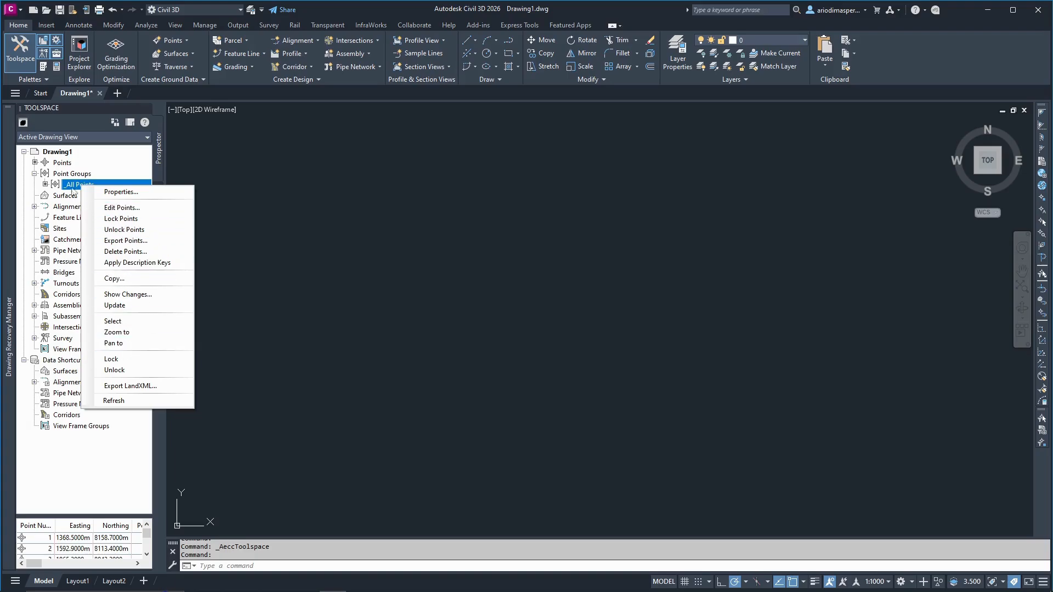
click(63, 173)
click(62, 163)
right_click(61, 163)
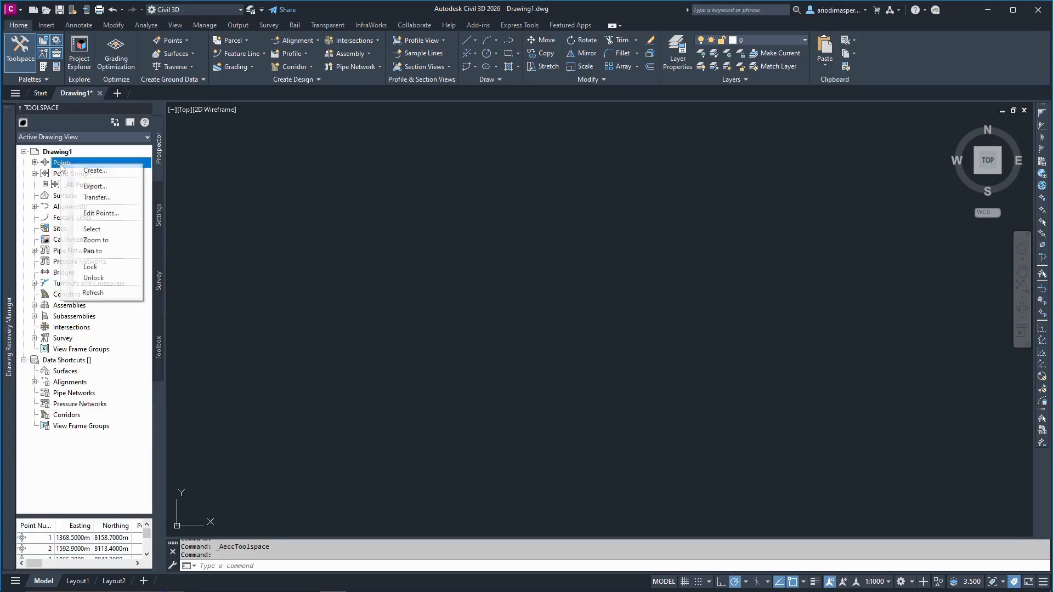
click(98, 171)
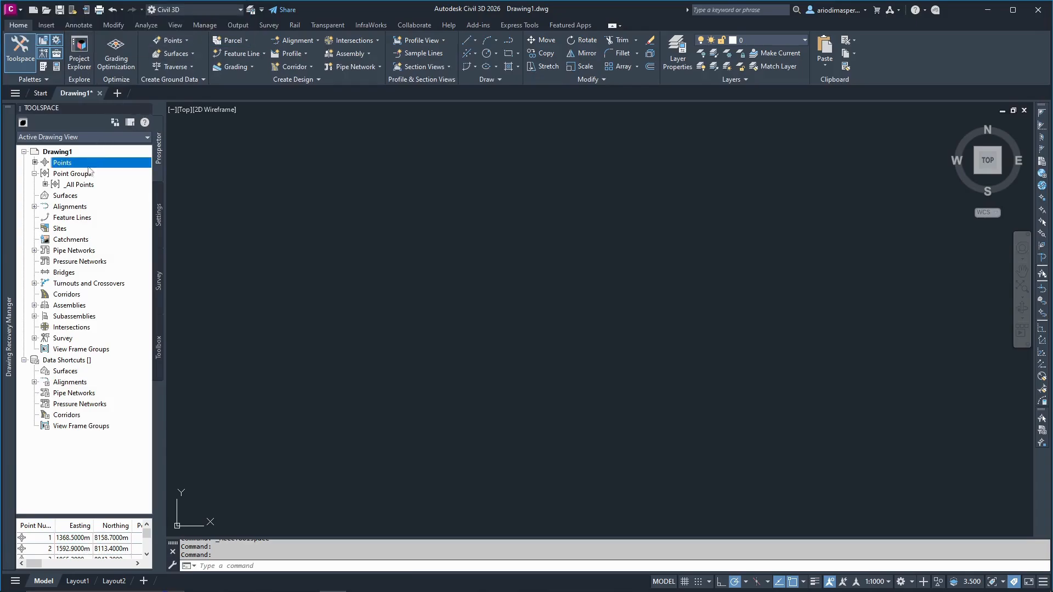
Create a new point group with its default point label style set to <none>.
right_click(71, 173)
click(125, 199)
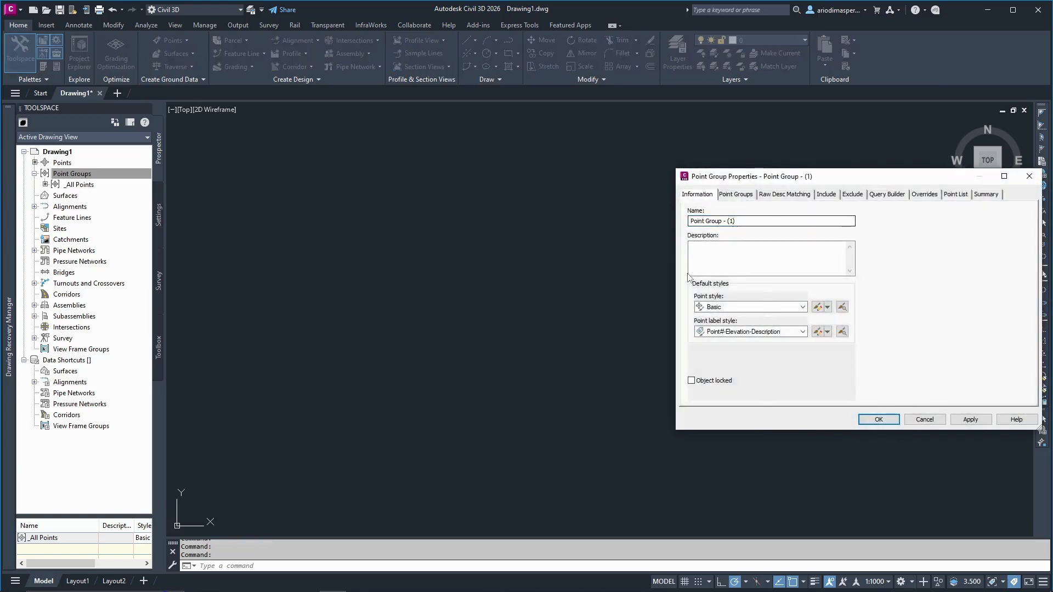
click(727, 333)
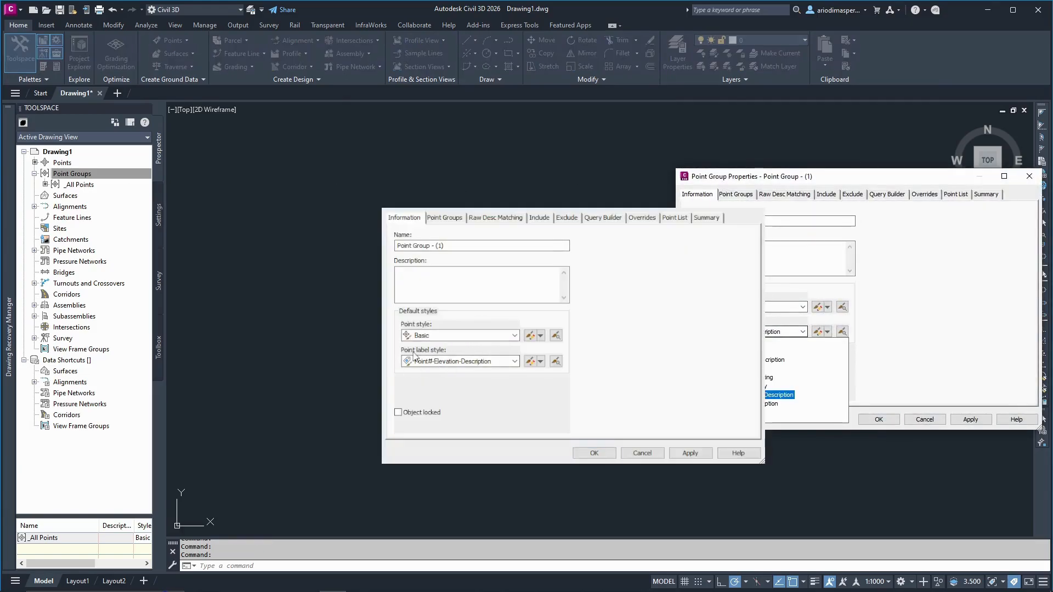
click(707, 342)
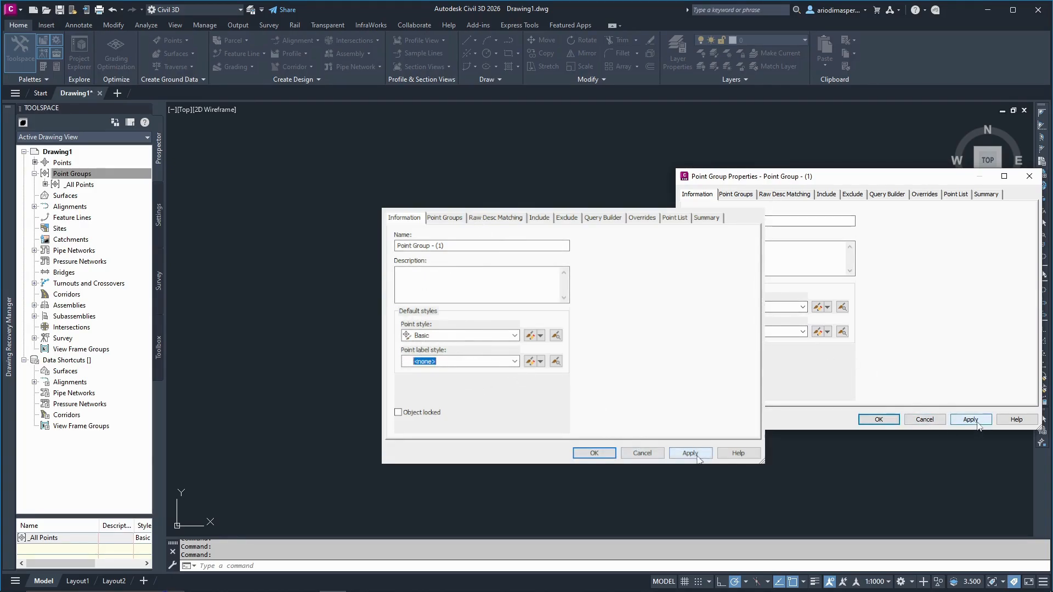
click(878, 419)
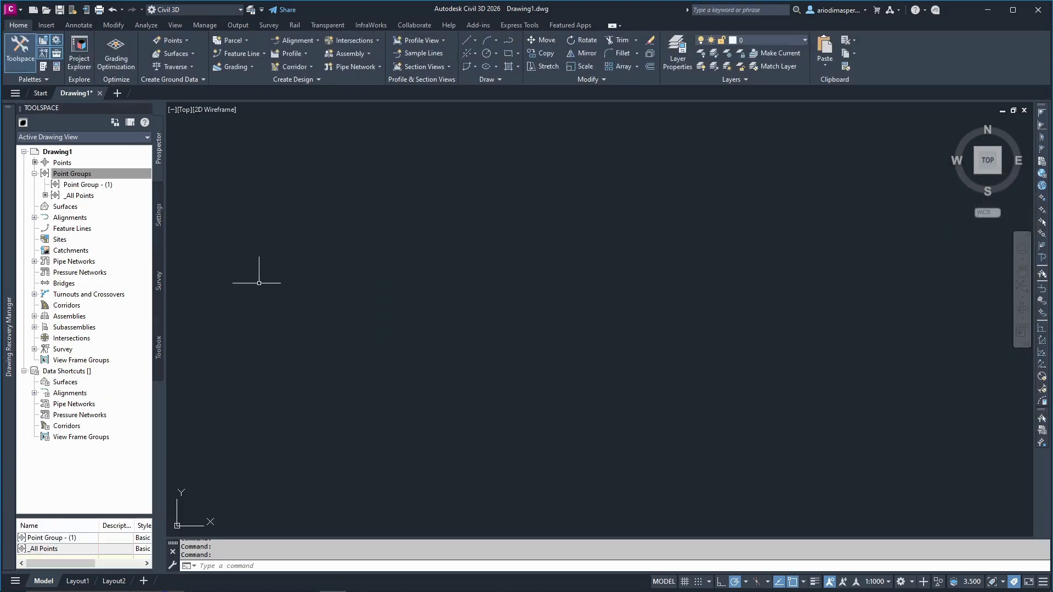
click(66, 210)
right_click(68, 213)
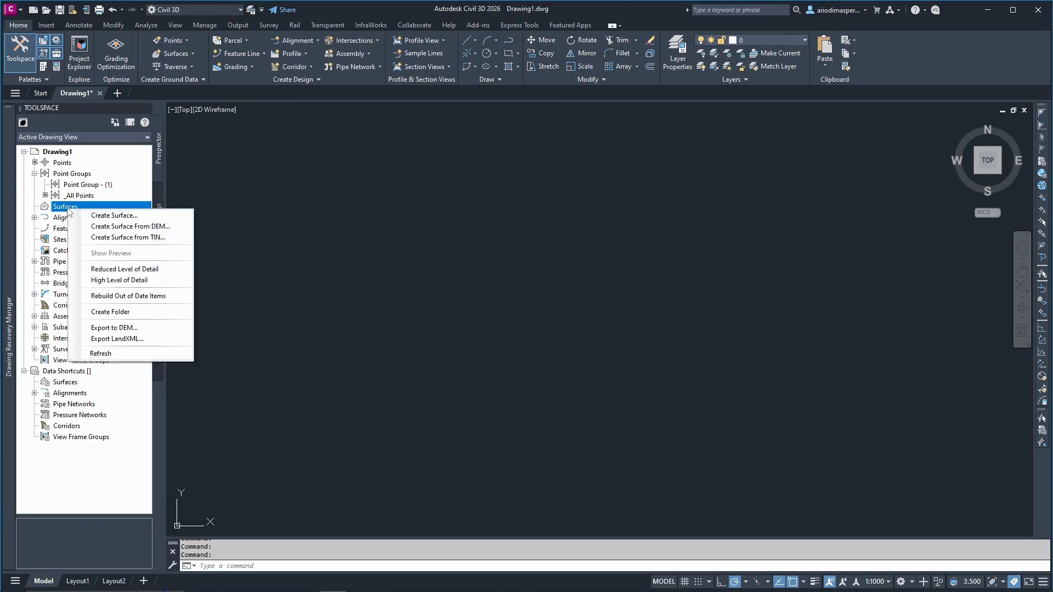
click(115, 217)
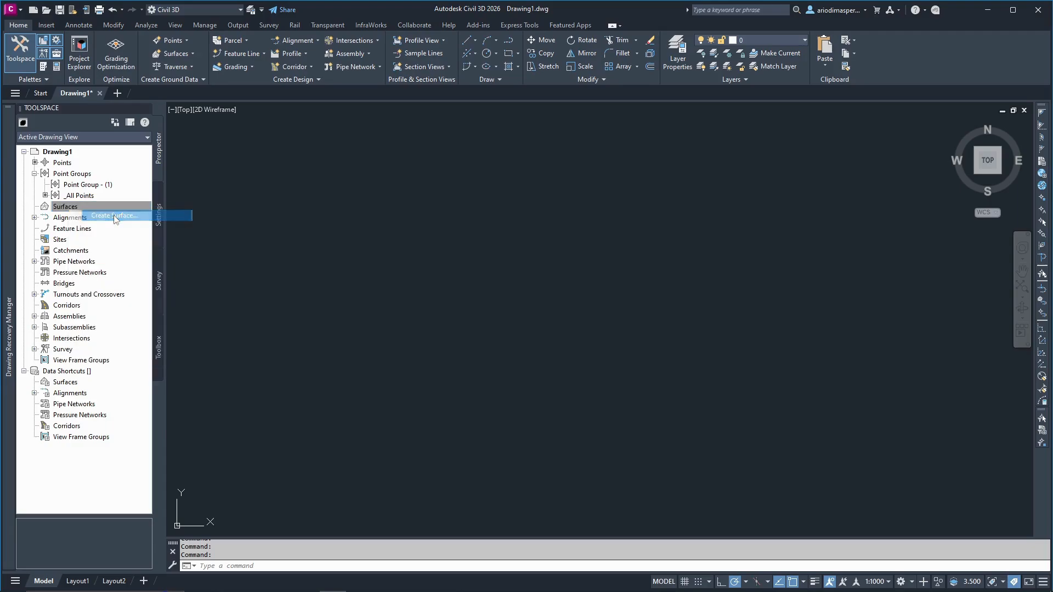
click(638, 298)
click(662, 295)
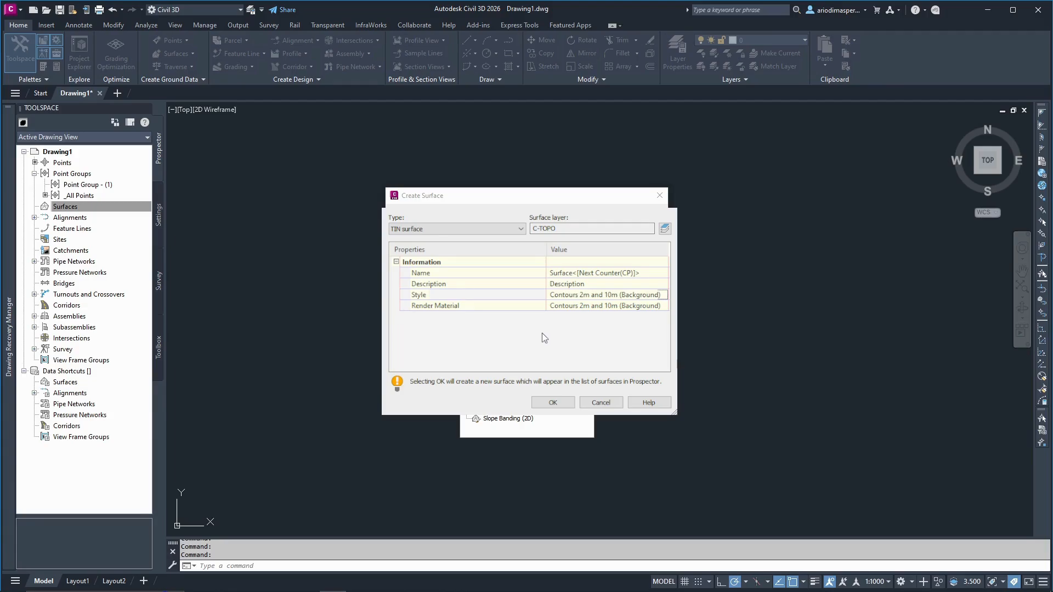
click(542, 334)
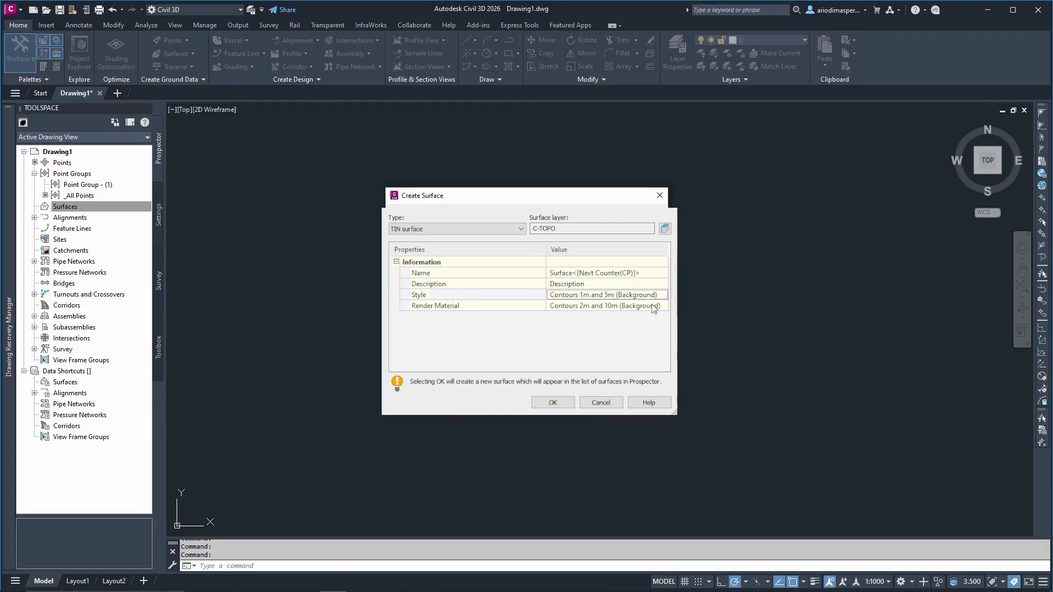
click(587, 307)
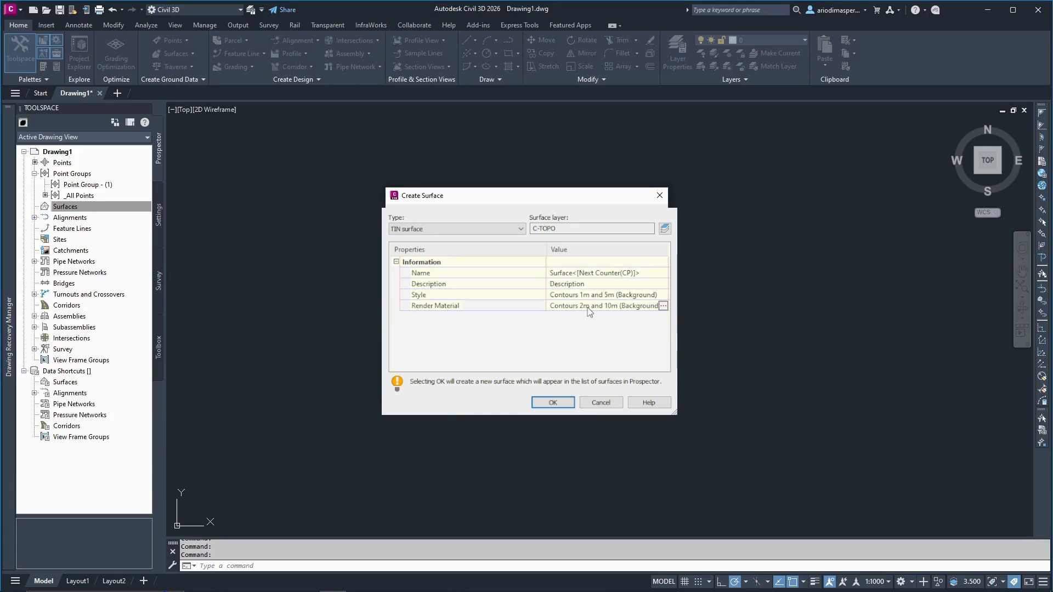
click(663, 305)
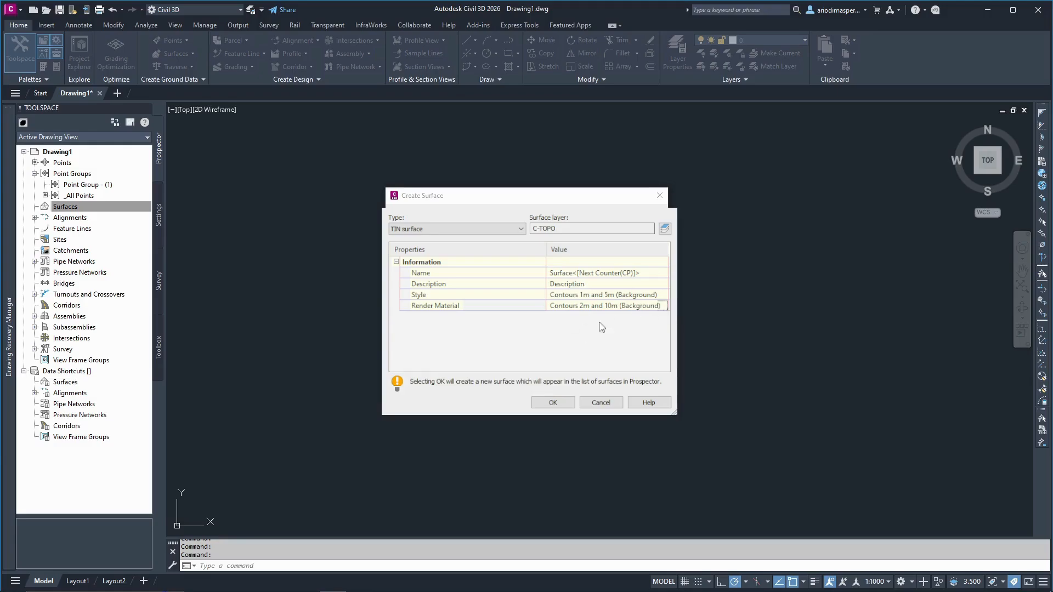
click(528, 321)
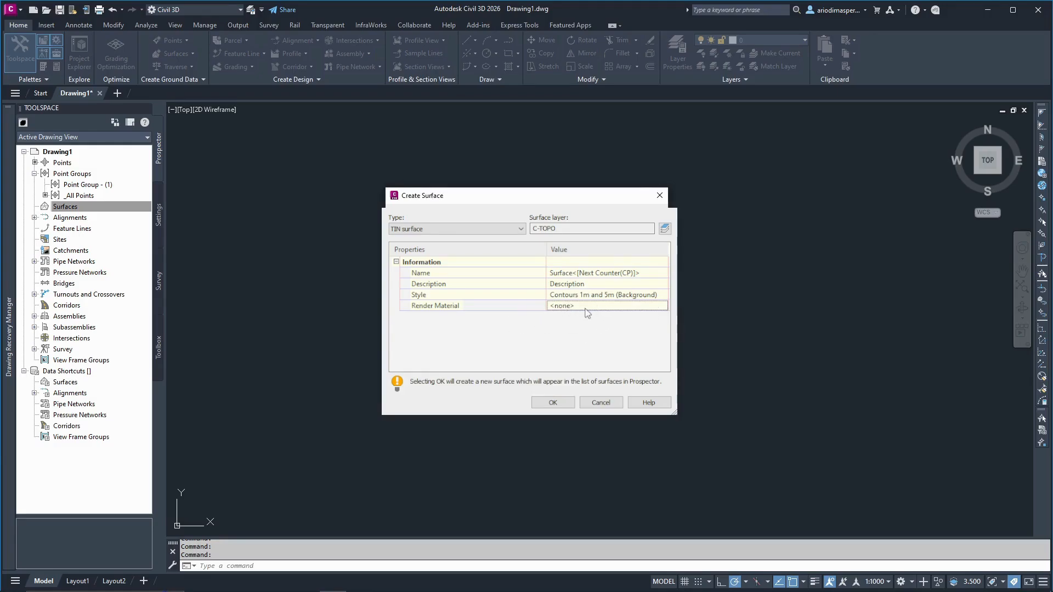
click(601, 402)
Create a TIN surface on layer C-TOPO with the style Contours 1m and 5m (Background).
right_click(91, 211)
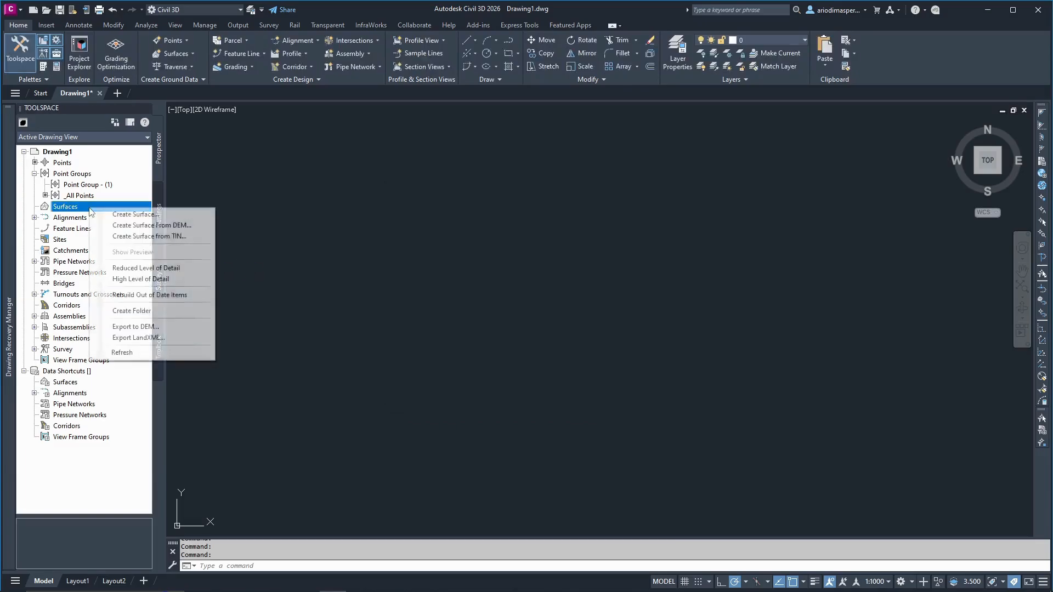
click(131, 214)
click(659, 292)
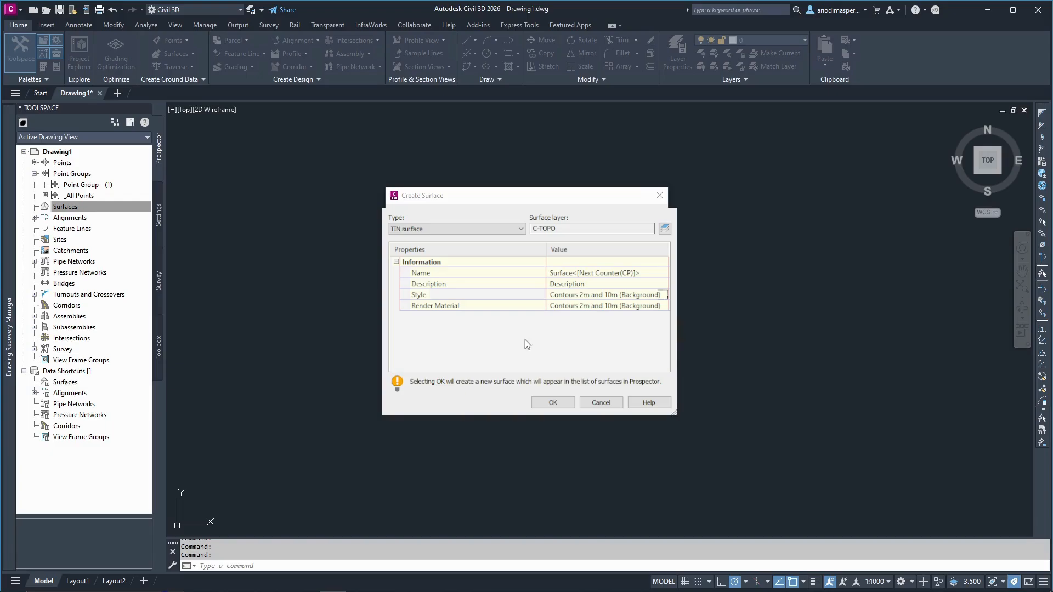
click(485, 323)
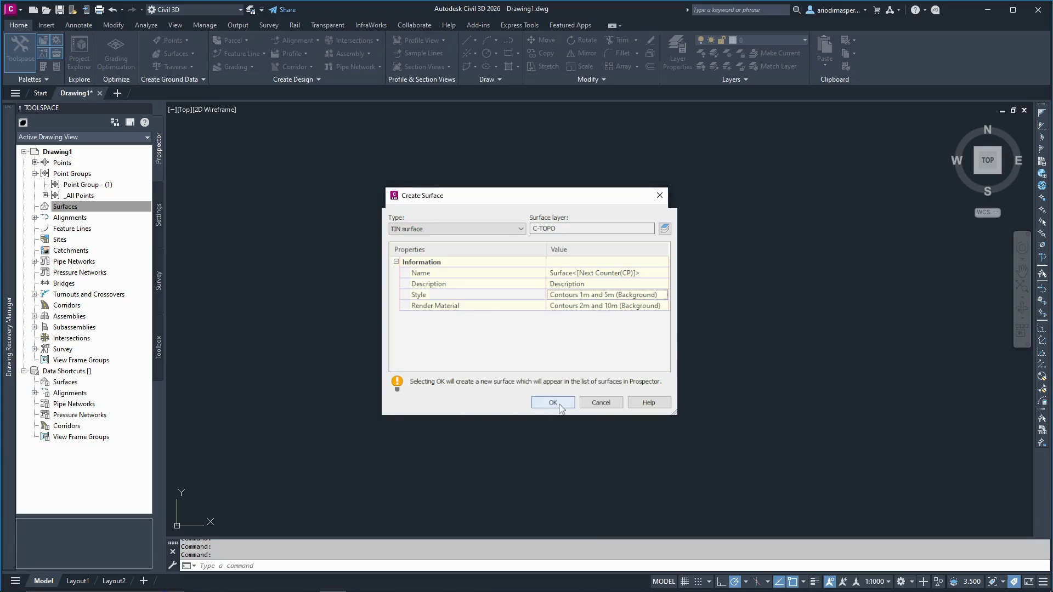
click(552, 402)
Add the _All Points point group to the definition of Surface1.
click(71, 206)
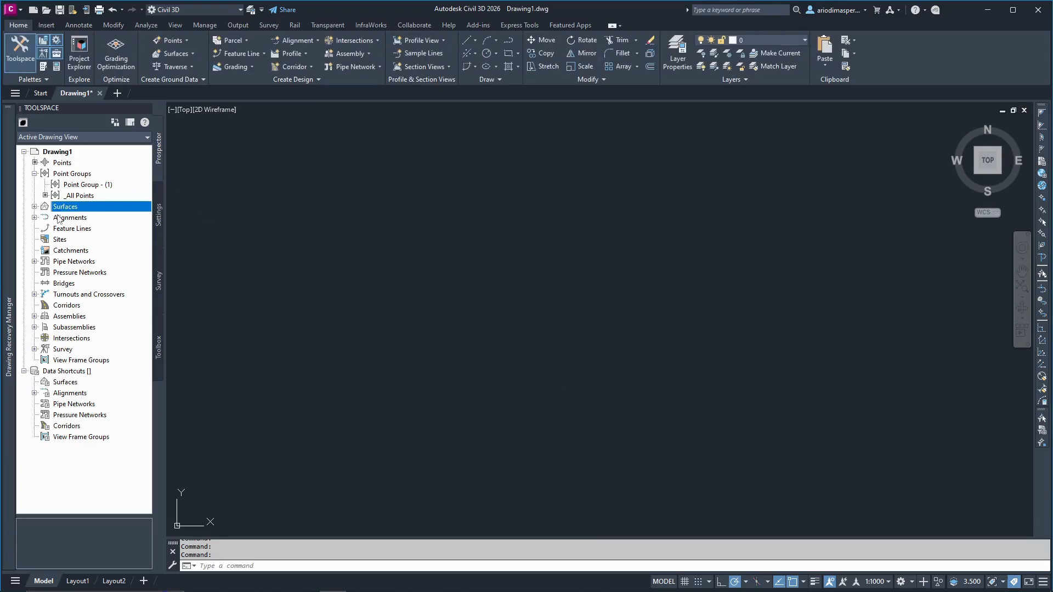
click(34, 206)
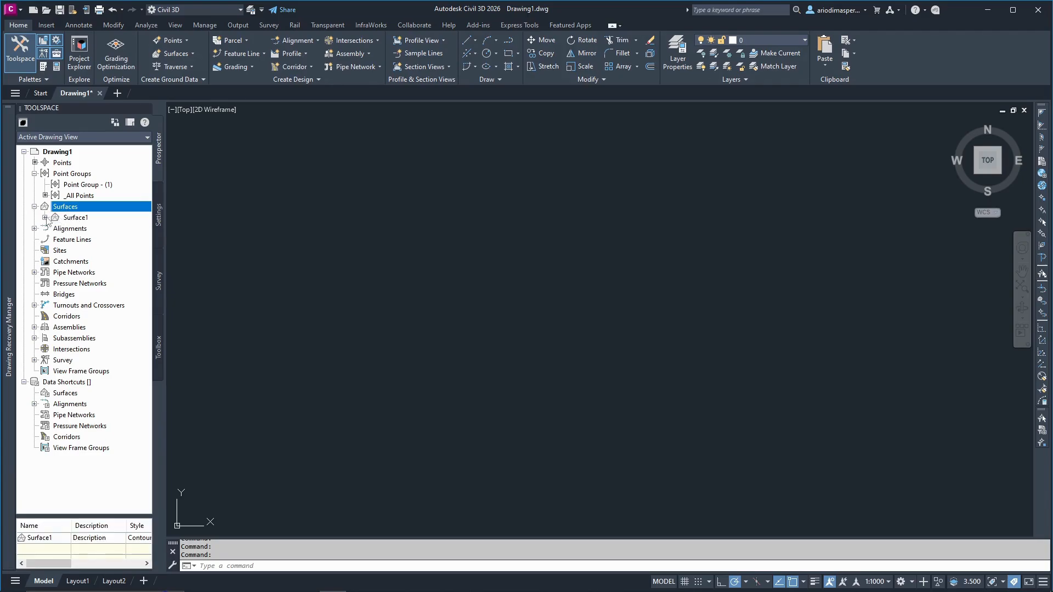
click(45, 218)
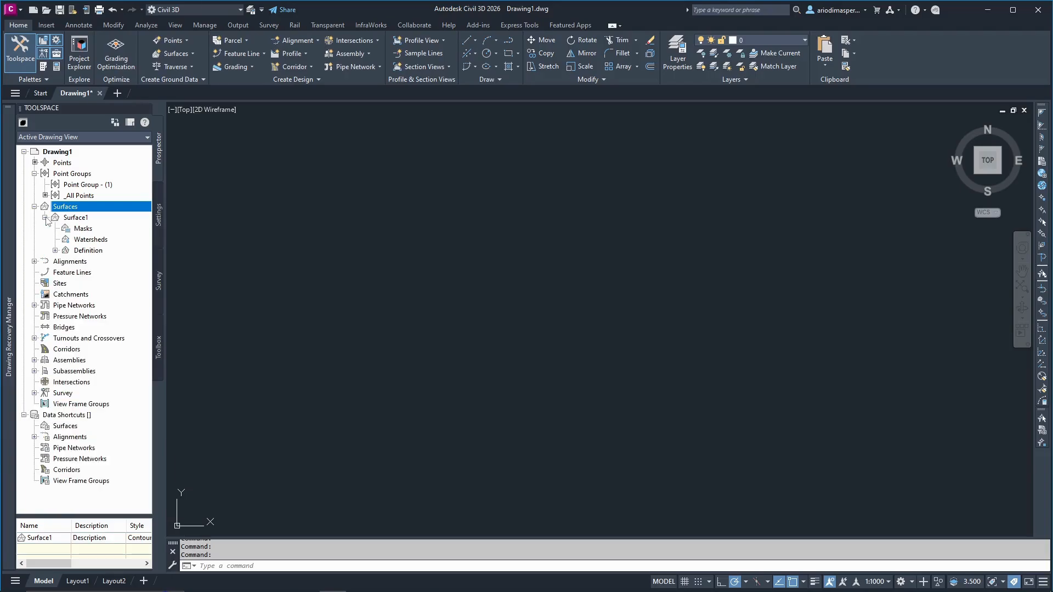
click(55, 251)
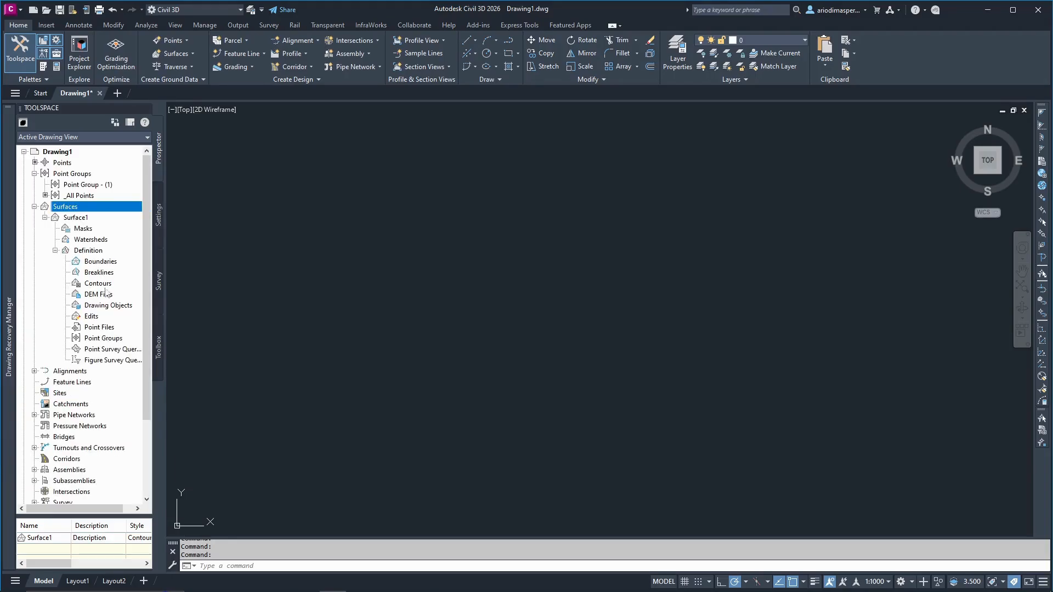
click(104, 339)
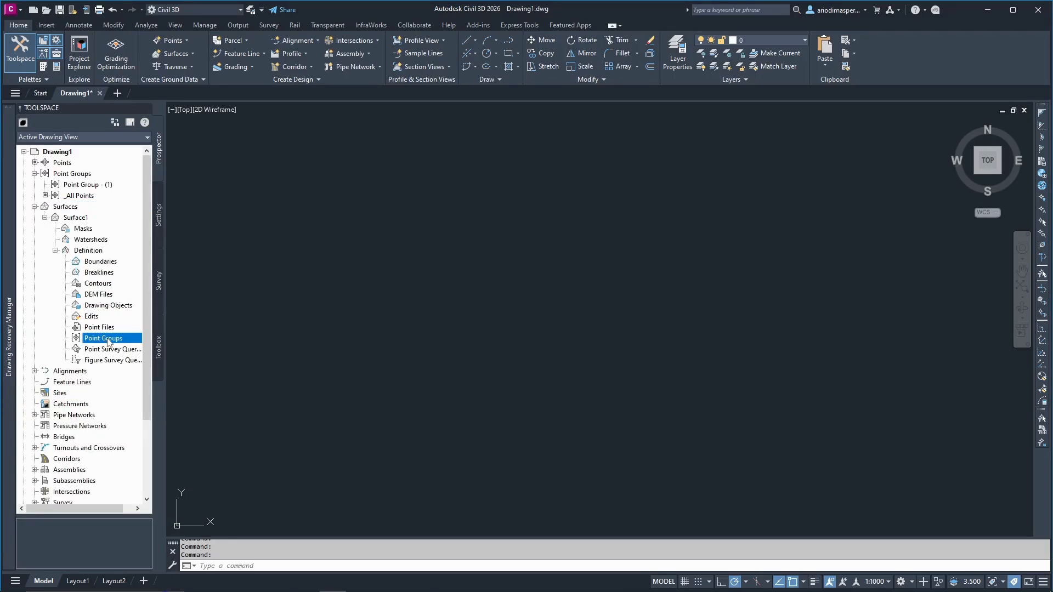
right_click(108, 342)
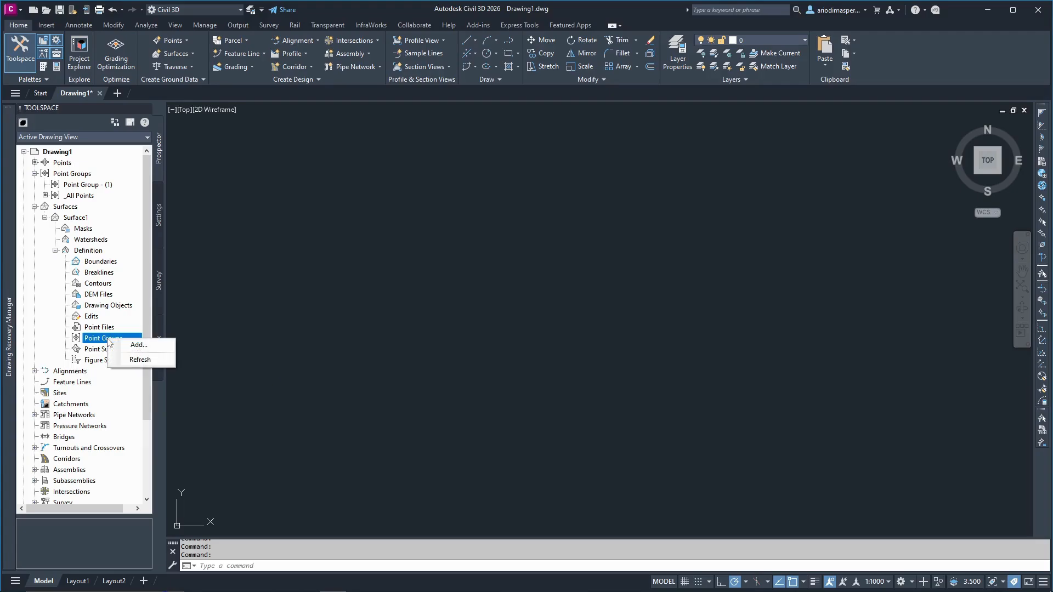
click(167, 348)
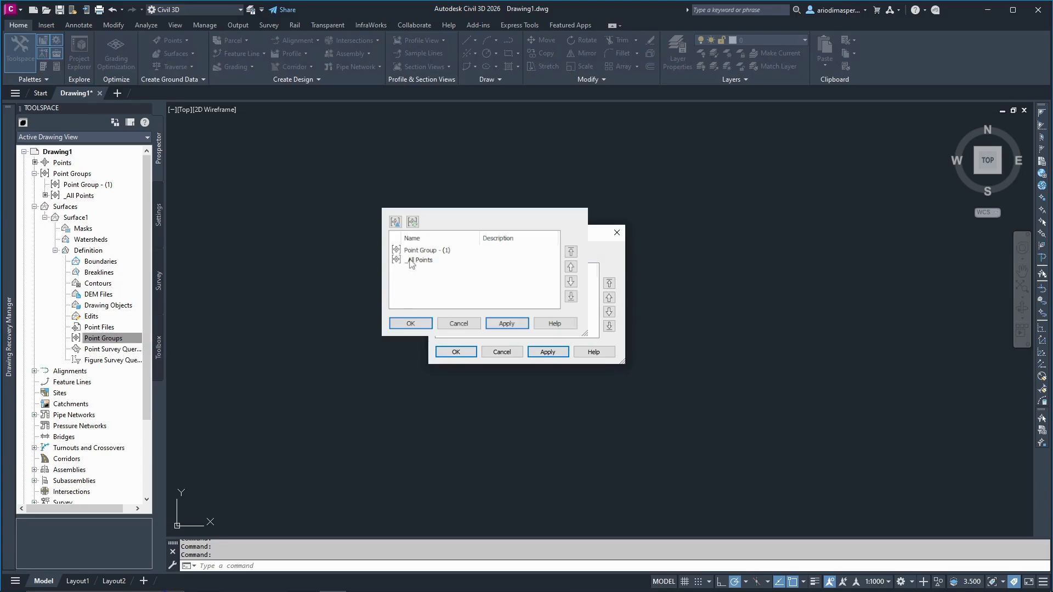
click(412, 262)
click(506, 324)
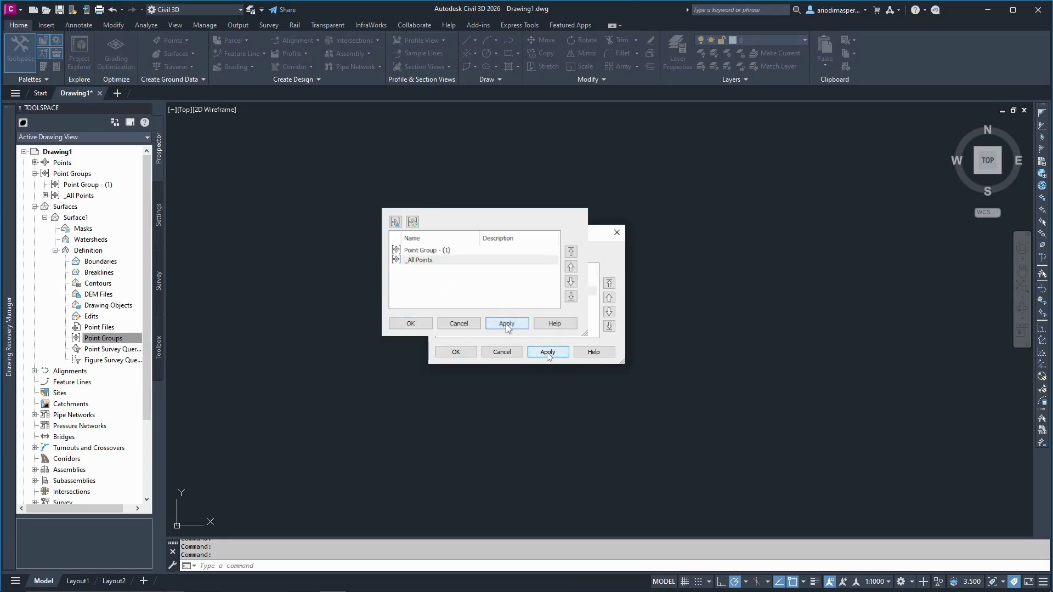
click(414, 323)
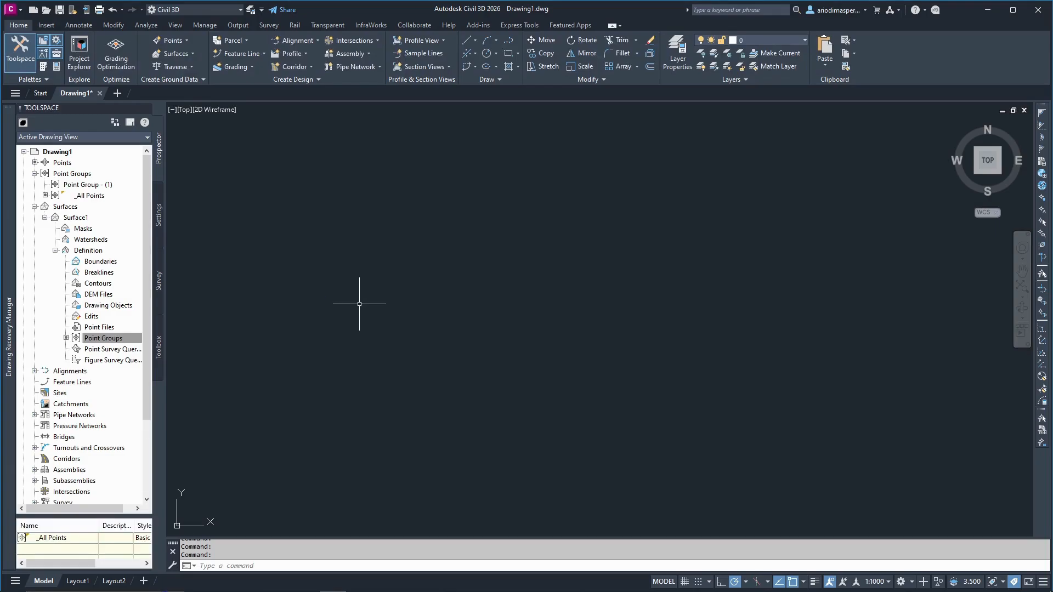
click(990, 161)
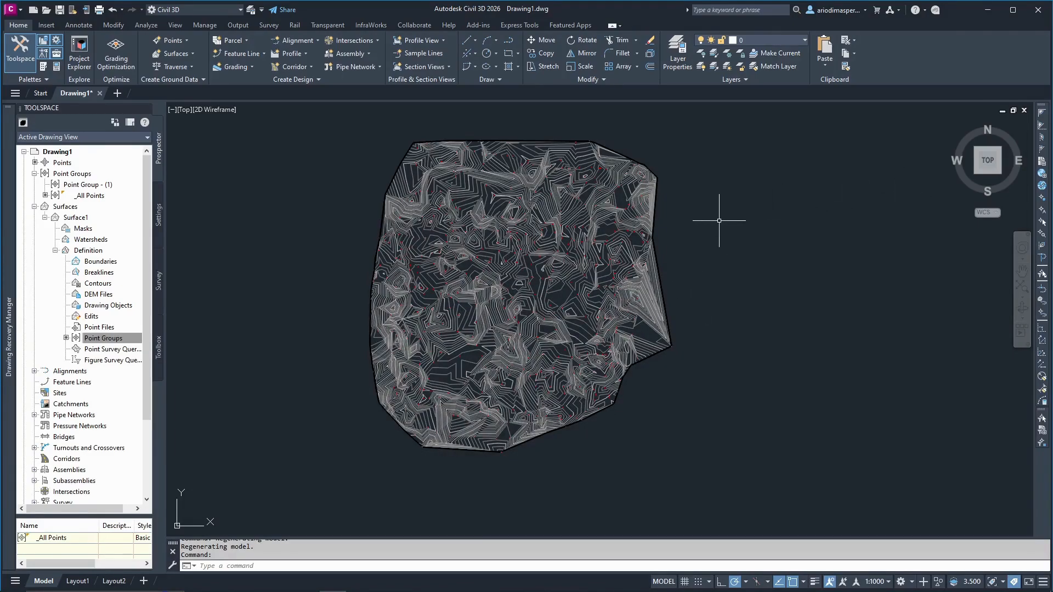
drag(716, 218, 754, 242)
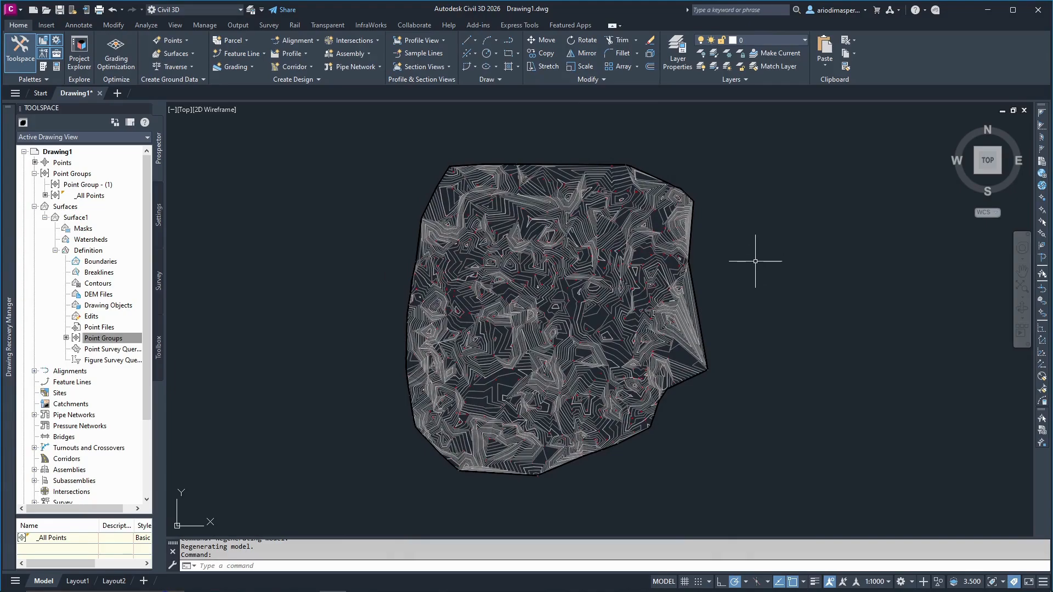